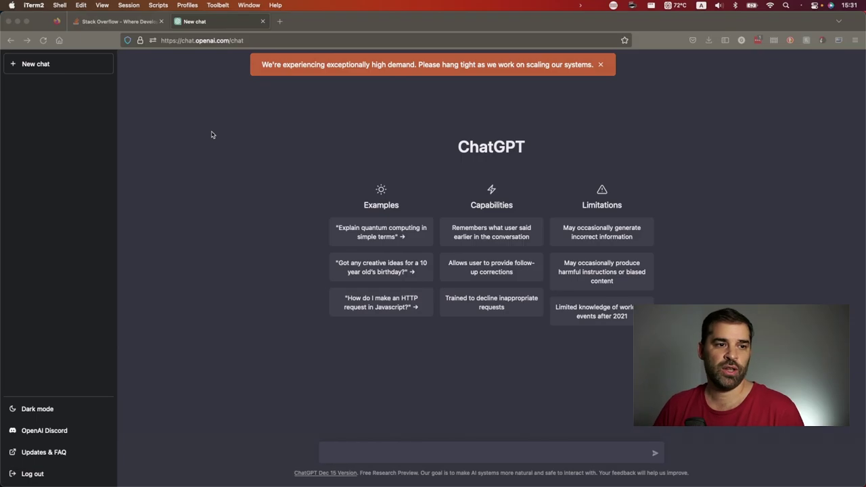
Bring Firefox to the front and move from the empty ChatGPT chat to the Stack Overflow tab.
click(254, 280)
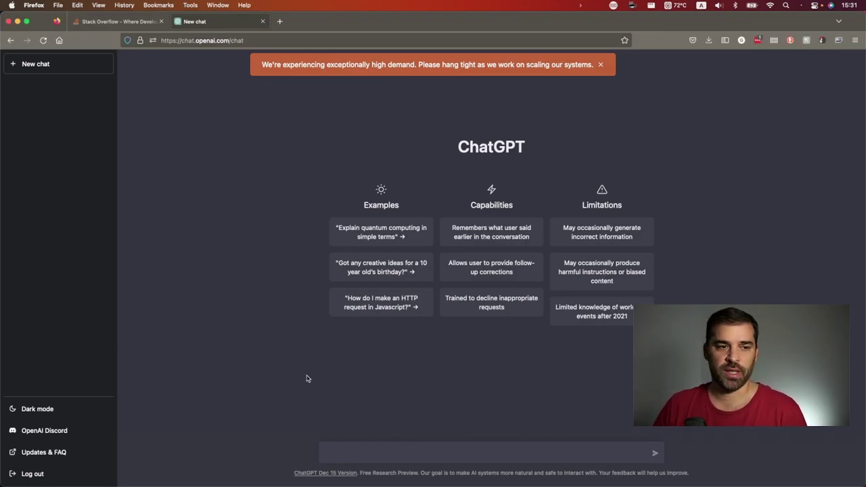
click(119, 21)
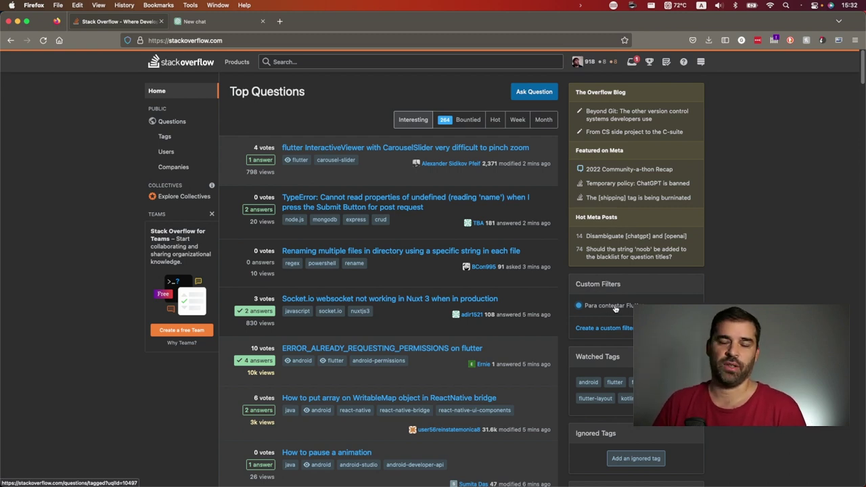
Apply the 'Para contestar Flutter' filter and open the 'Error Null check operator used on a null value Flutter' question.
click(615, 308)
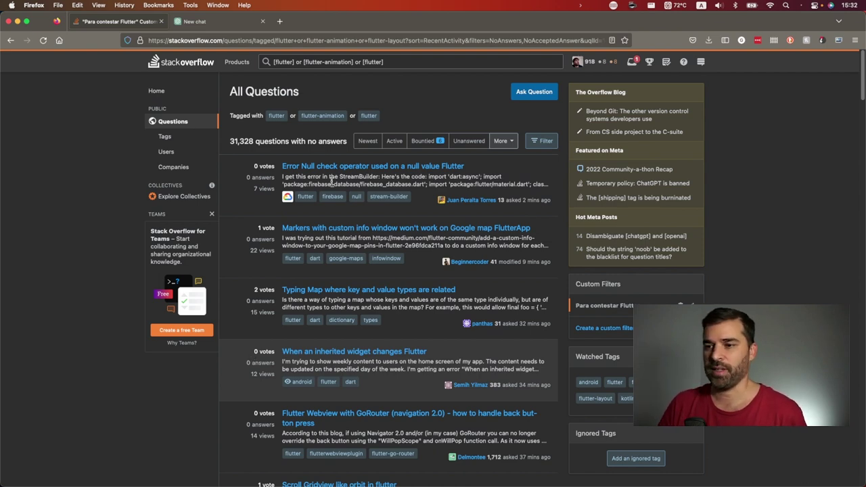
click(328, 168)
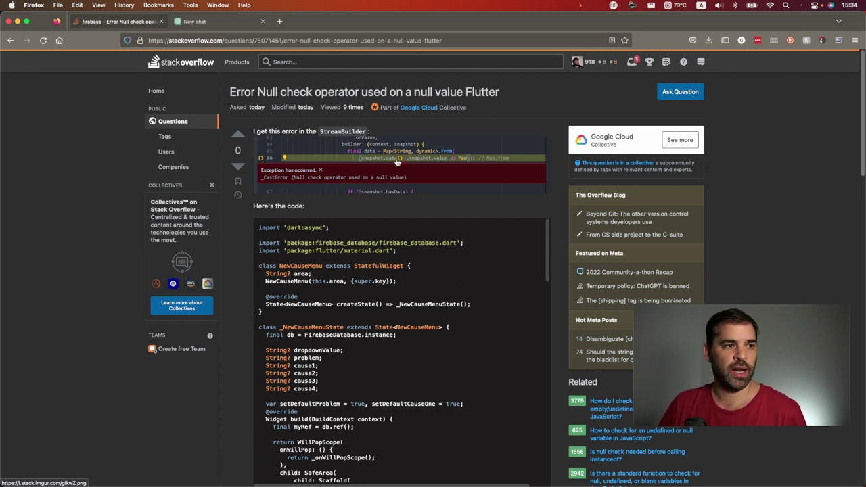
Zoom the page to 150% and read the code, marking the first and second StreamBuilder.
key(super+plus)
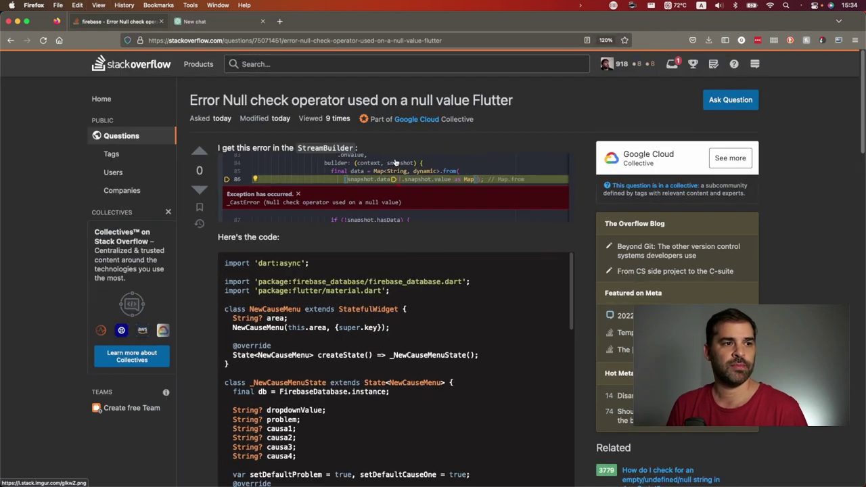
key(super+plus)
key(super+plus)
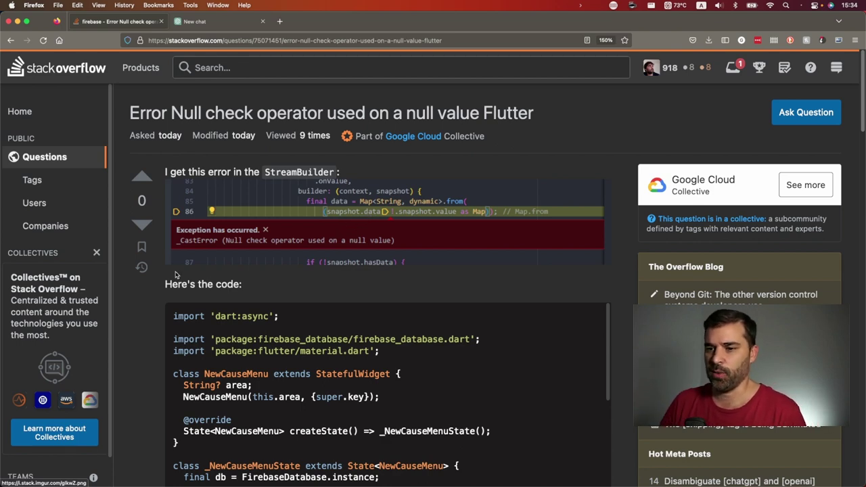
scroll(159, 278, down, 1)
scroll(160, 279, down, 7)
scroll(284, 277, down, 6)
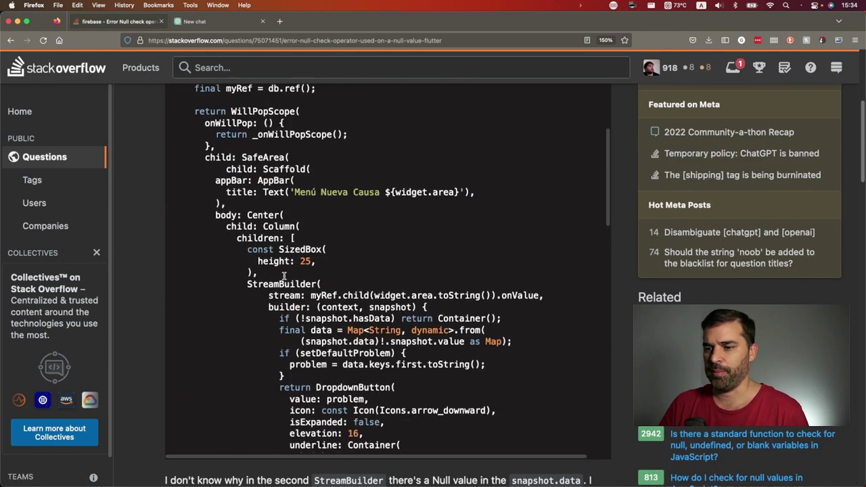
scroll(284, 274, down, 3)
drag(253, 154, 318, 164)
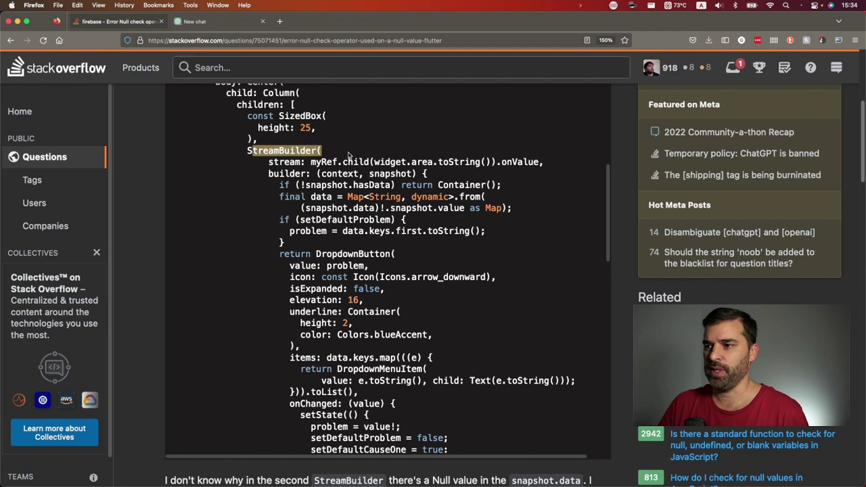
scroll(317, 163, down, 1)
mouse_move(315, 163)
mouse_down()
mouse_move(330, 215)
mouse_move(379, 252)
mouse_move(352, 291)
mouse_up()
scroll(330, 215, down, 2)
scroll(277, 272, down, 6)
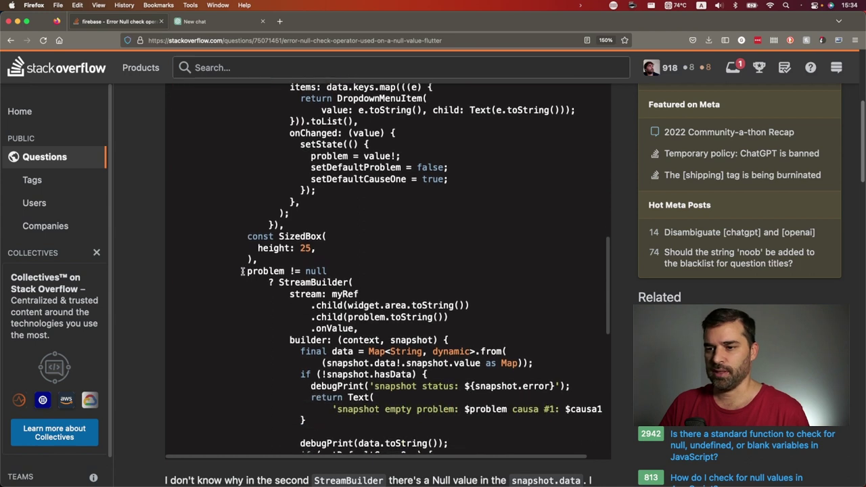
drag(242, 271, 350, 274)
scroll(350, 273, down, 3)
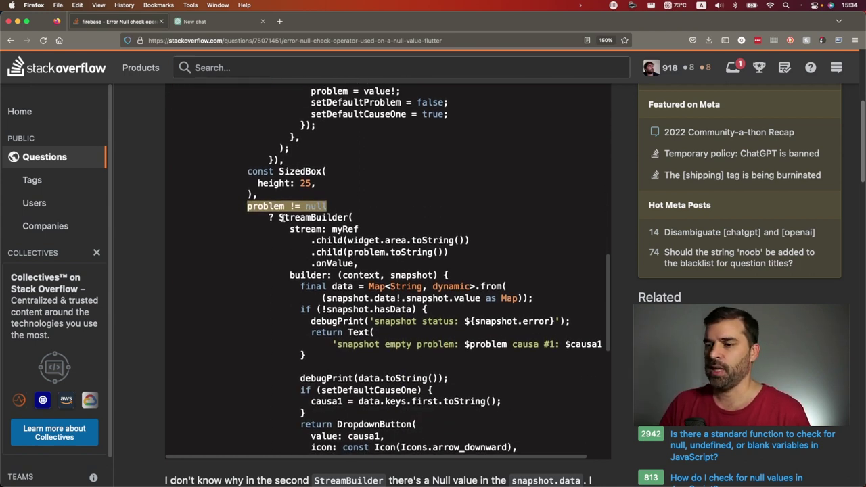
drag(279, 217, 381, 266)
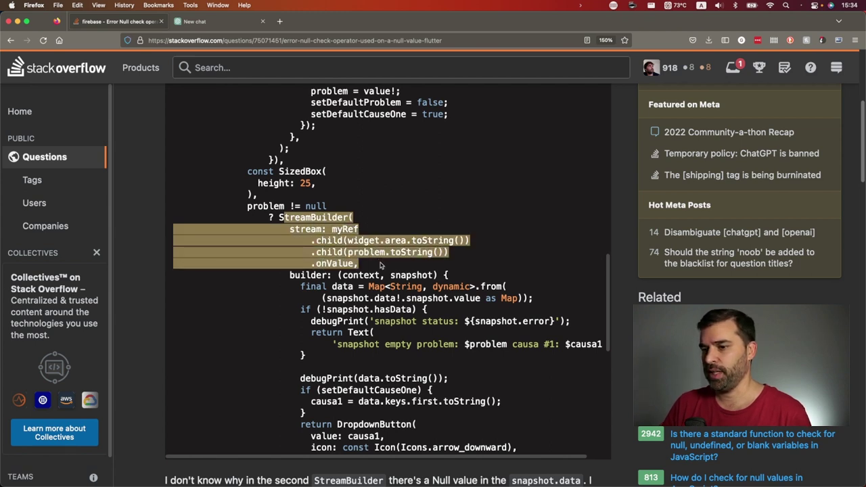
Highlight the snapshot.data Map conversion line and the if (!snapshot.hasData) check.
drag(300, 286, 541, 301)
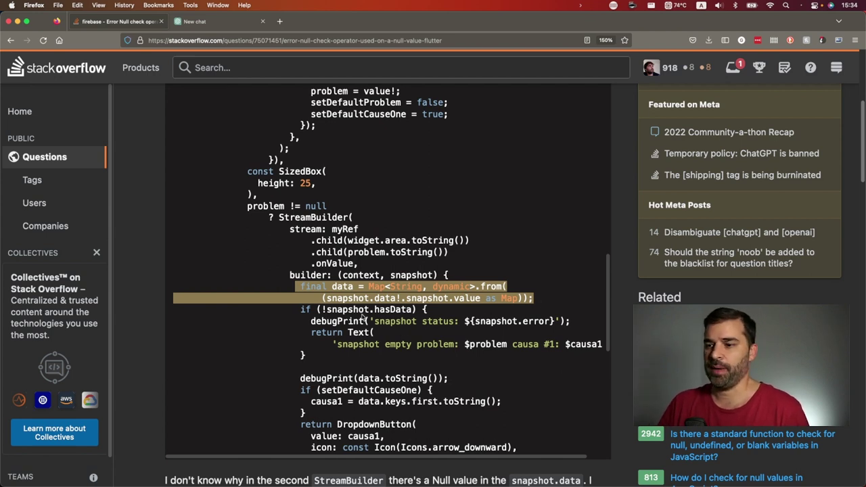
drag(326, 299, 394, 299)
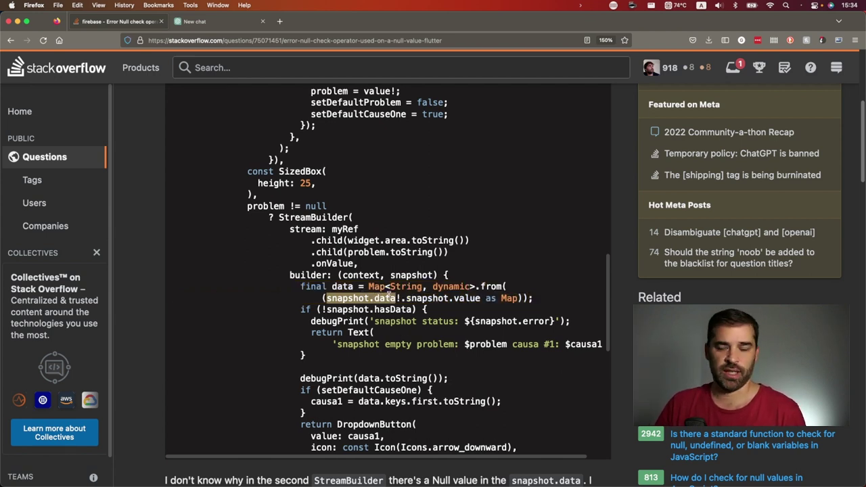
drag(327, 309, 411, 309)
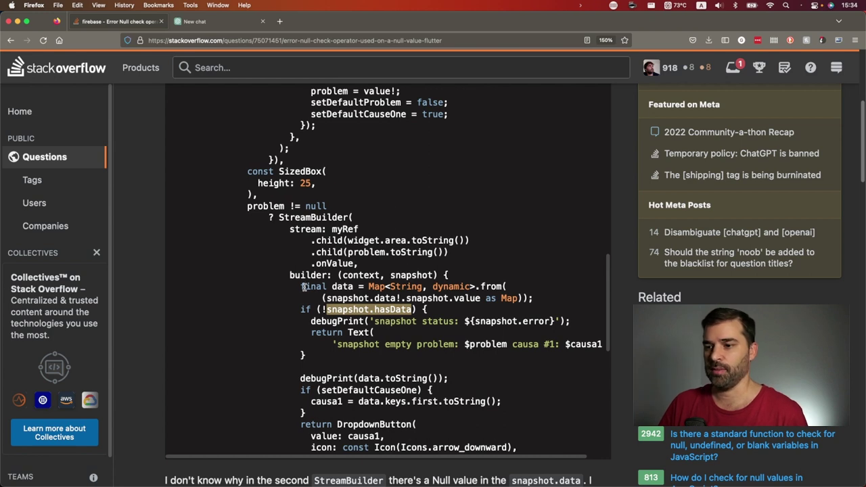
drag(302, 287, 530, 298)
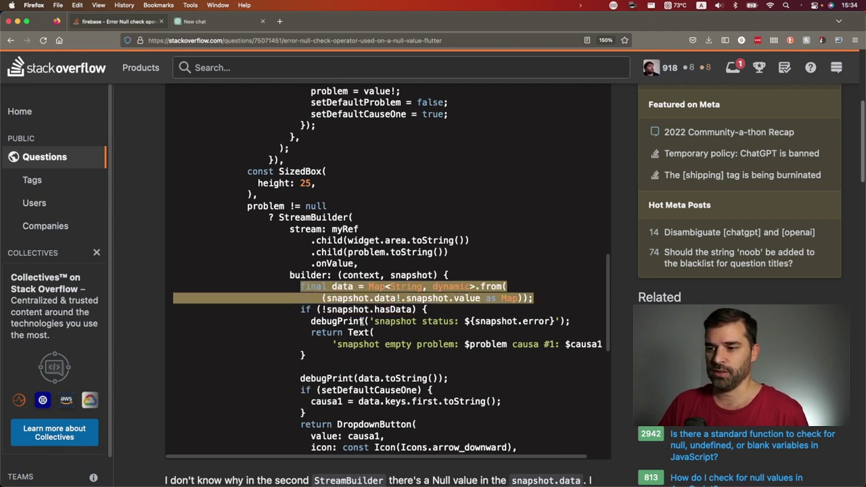
drag(307, 366, 307, 377)
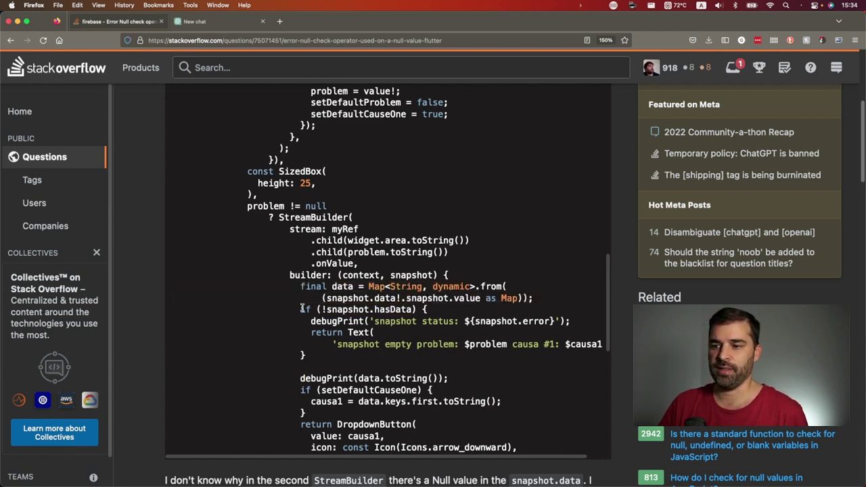
drag(300, 309, 324, 358)
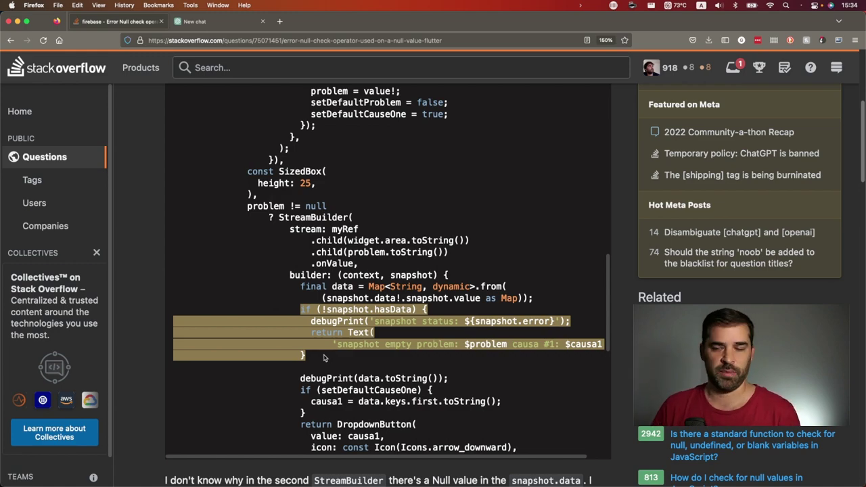
scroll(324, 358, down, 3)
scroll(337, 347, up, 10)
scroll(290, 276, up, 10)
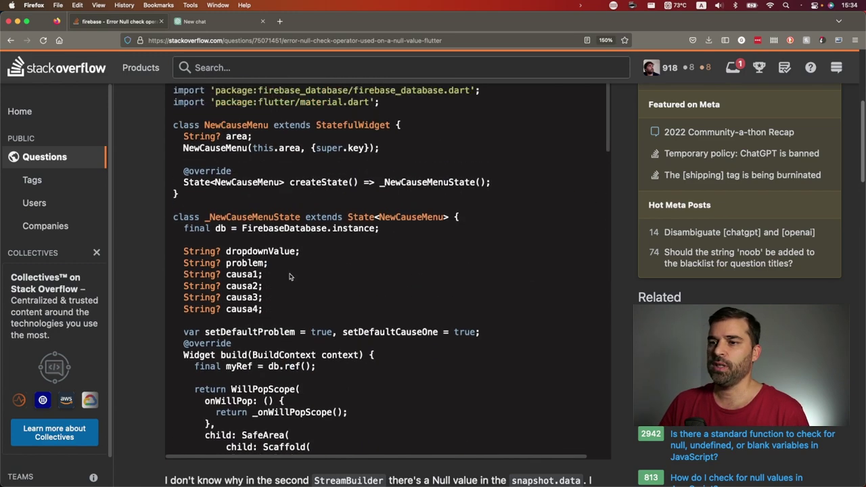
scroll(257, 111, up, 2)
Copy the entire Dart code block, from the first import line to the end.
triple_click(253, 131)
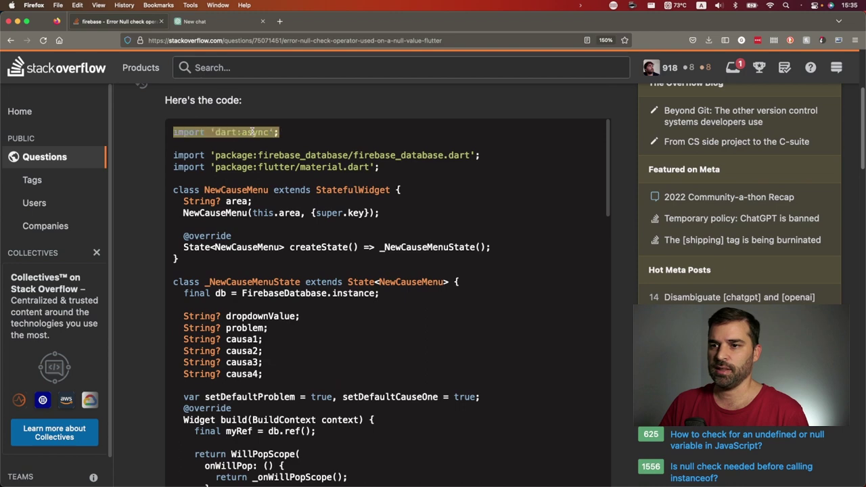
scroll(276, 271, down, 5)
scroll(276, 270, down, 5)
scroll(279, 274, down, 5)
scroll(280, 277, down, 4)
shift+click(252, 393)
key(super+c)
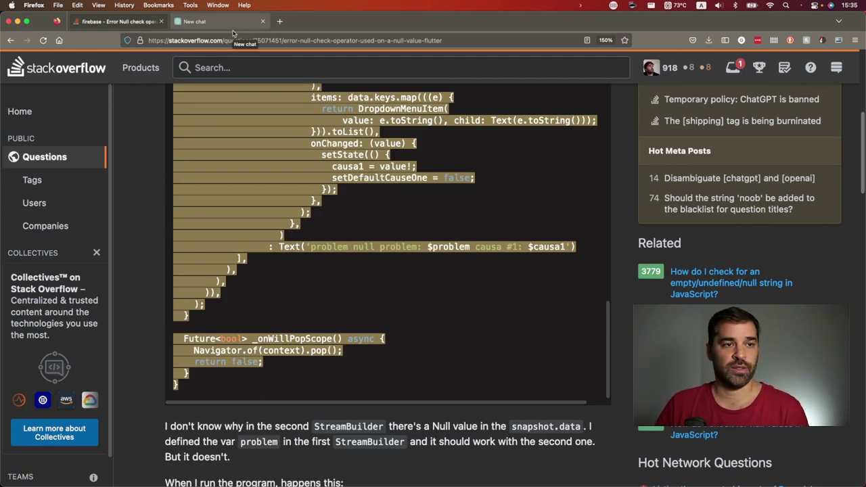
Send ChatGPT a Spanish question about the null exception on the snapshot's data, with the Flutter code.
click(219, 21)
click(330, 448)
text(esto)
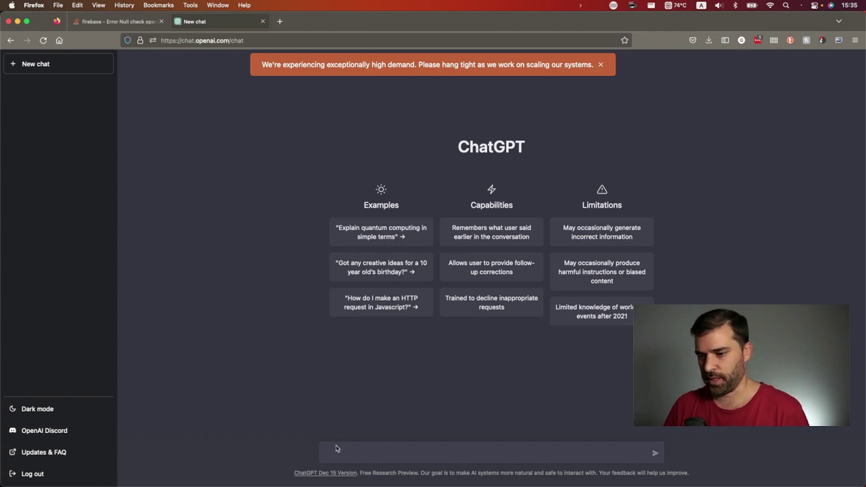
text(y e)
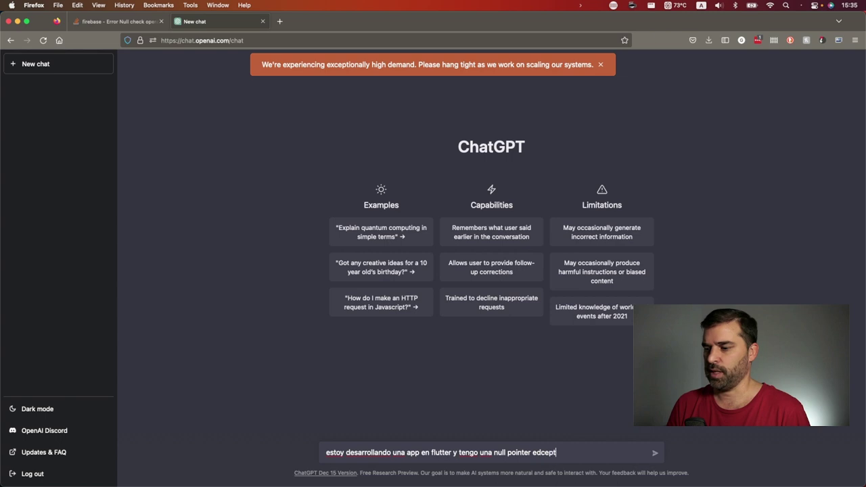
key(BackSpace)
key(BackSpace)
key(BackSpace)
text(xcep)
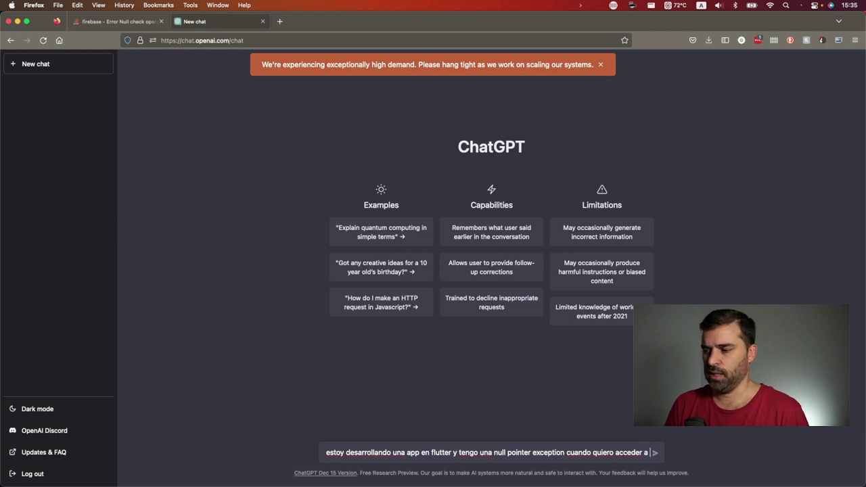
text(  el a)
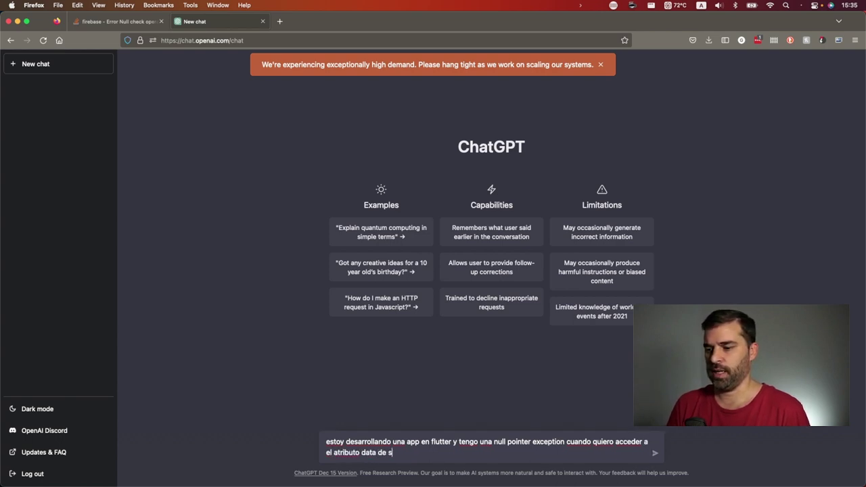
text(shot, m)
text(de ayudar?)
key(Return)
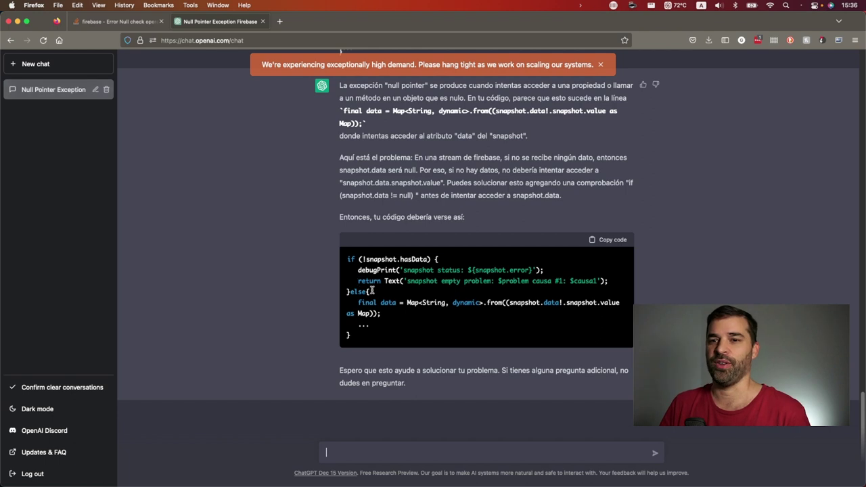
scroll(307, 306, up, 2)
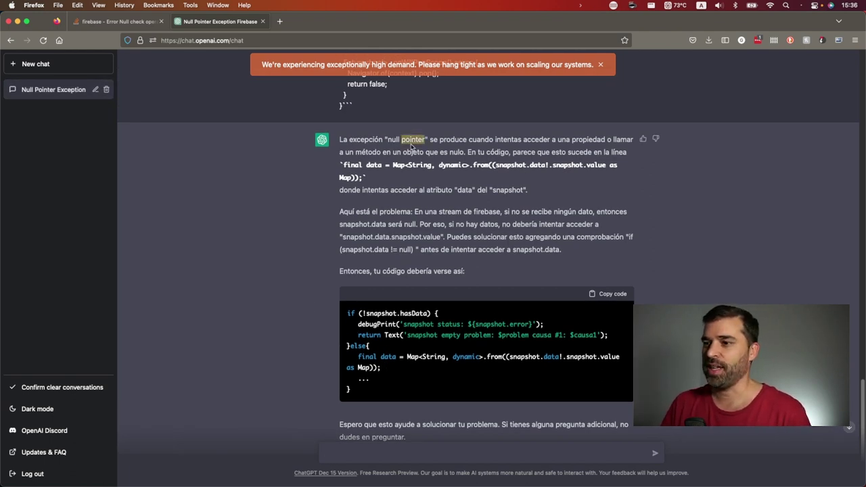
Copy ChatGPT's Spanish explanation paragraphs into the Stack Overflow answer box.
triple_click(412, 140)
drag(413, 205, 433, 274)
key(ctrl+shift+Tab)
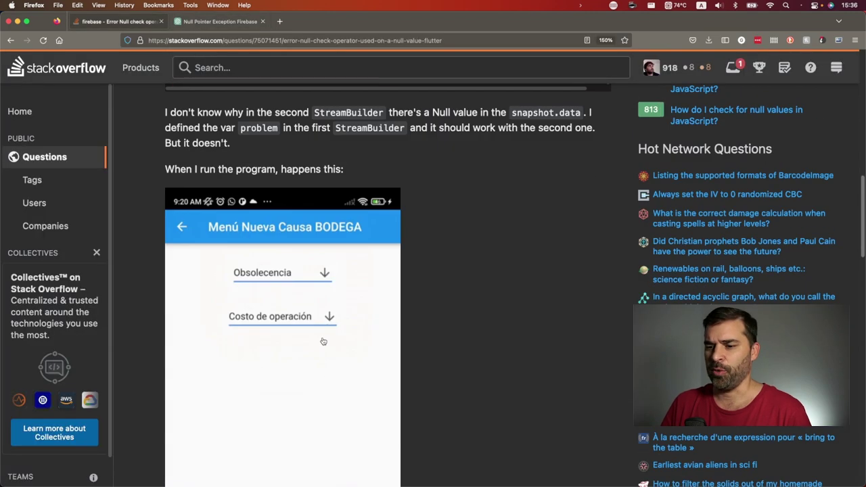
scroll(323, 340, down, 15)
key(super+v)
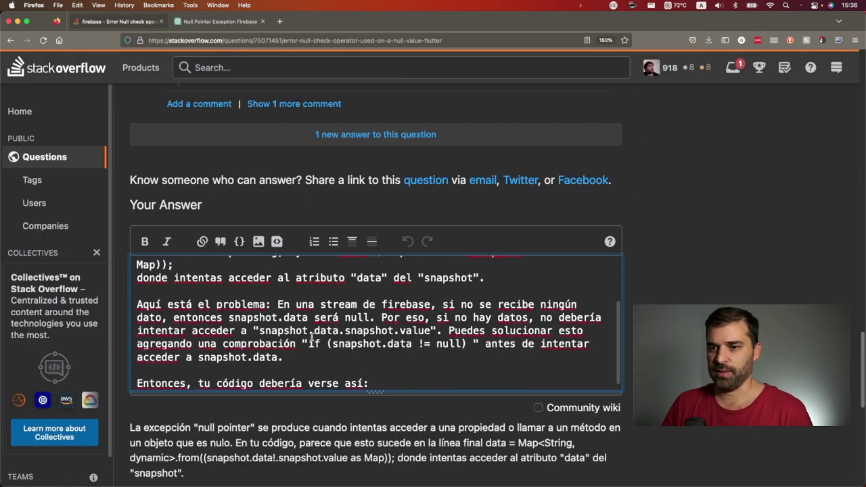
Copy ChatGPT's if (!snapshot.hasData) code fix and paste it below the explanation.
key(ctrl+Tab)
scroll(305, 311, down, 2)
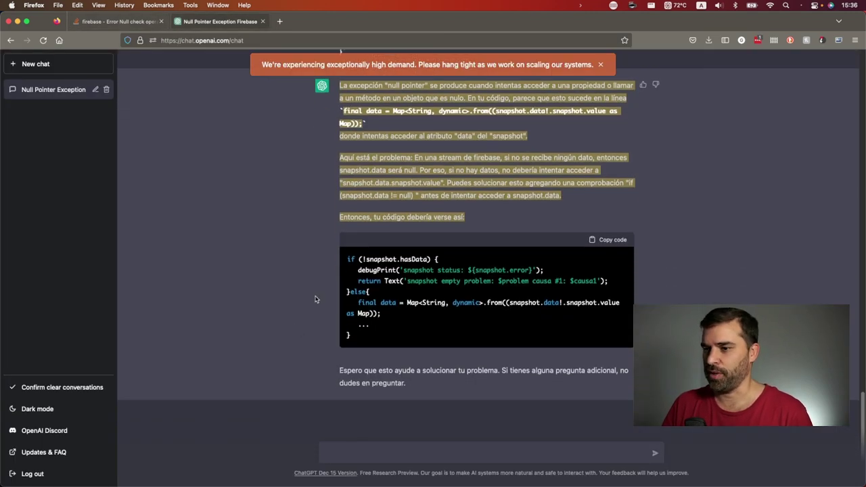
drag(346, 262, 363, 340)
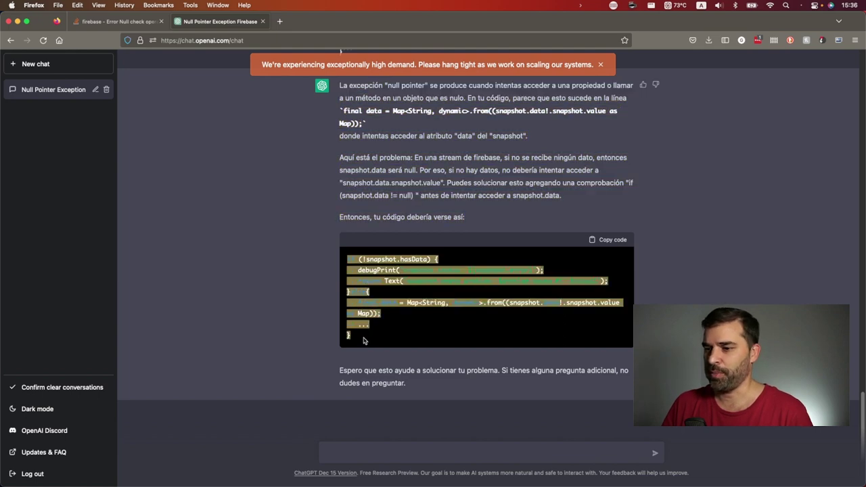
key(ctrl+Tab)
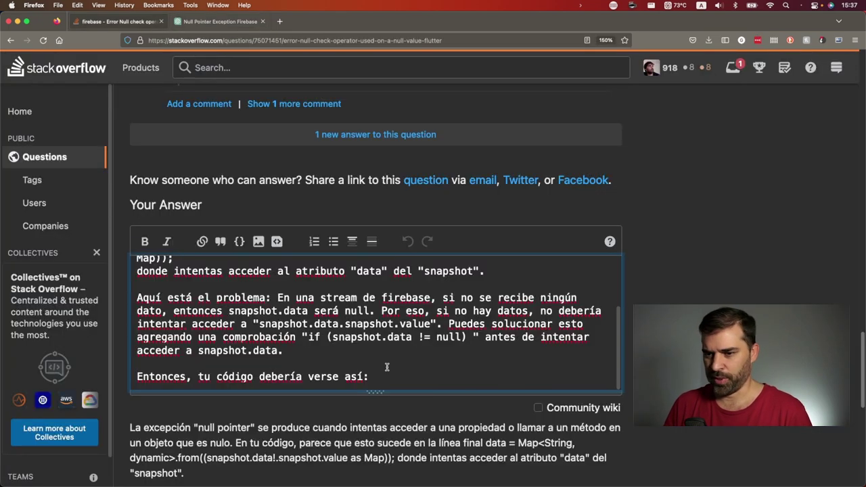
key(ctrl+v)
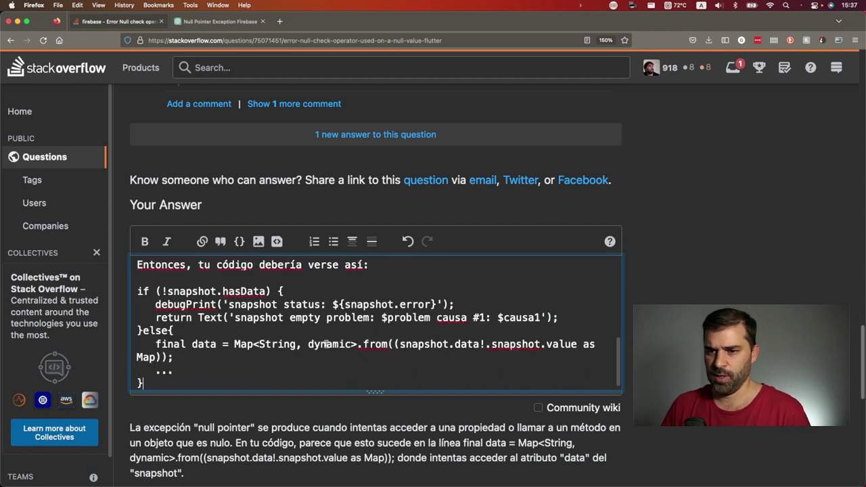
Format the pasted code as a code sample and remove the else{ branch opener.
shift+click(139, 291)
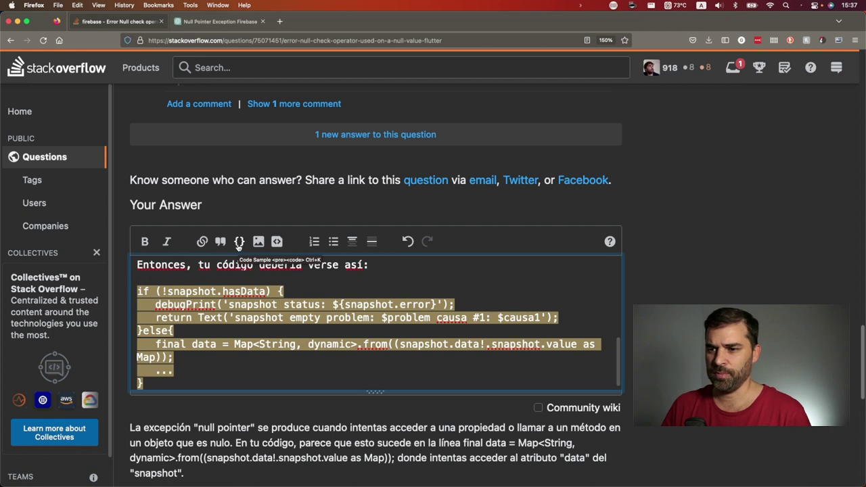
click(239, 242)
click(205, 308)
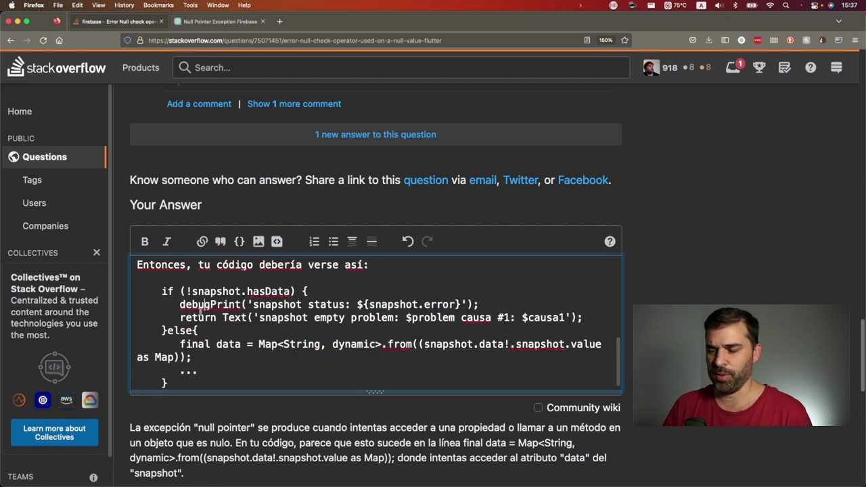
drag(167, 330, 200, 330)
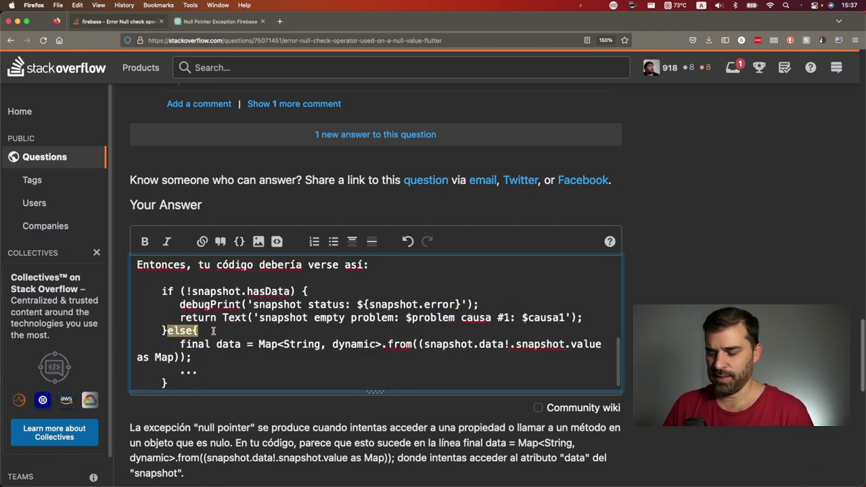
key(BackSpace)
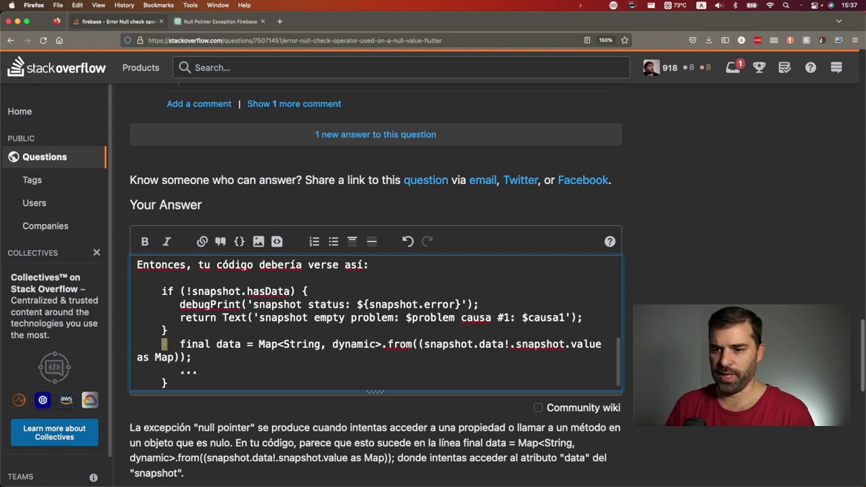
key(BackSpace)
Add 'en el segundo `StreamBuilder`' after 'Entonces, tu código debería verse así'.
scroll(244, 217, up, 10)
scroll(244, 217, up, 3)
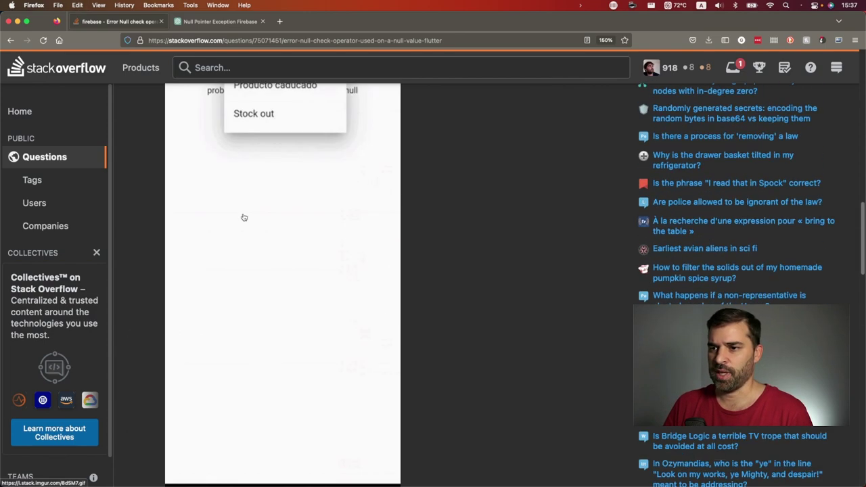
scroll(244, 218, up, 5)
scroll(244, 217, up, 5)
scroll(244, 218, up, 2)
scroll(269, 243, up, 2)
scroll(269, 242, up, 3)
scroll(269, 242, up, 2)
double_click(308, 242)
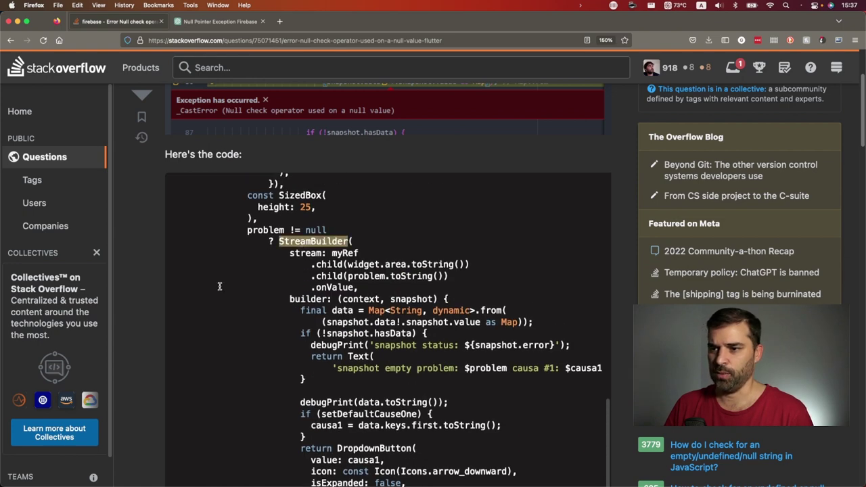
scroll(219, 286, down, 10)
scroll(227, 299, down, 10)
scroll(257, 272, down, 5)
click(363, 270)
text(en el segundo `StreamBuilder`:)
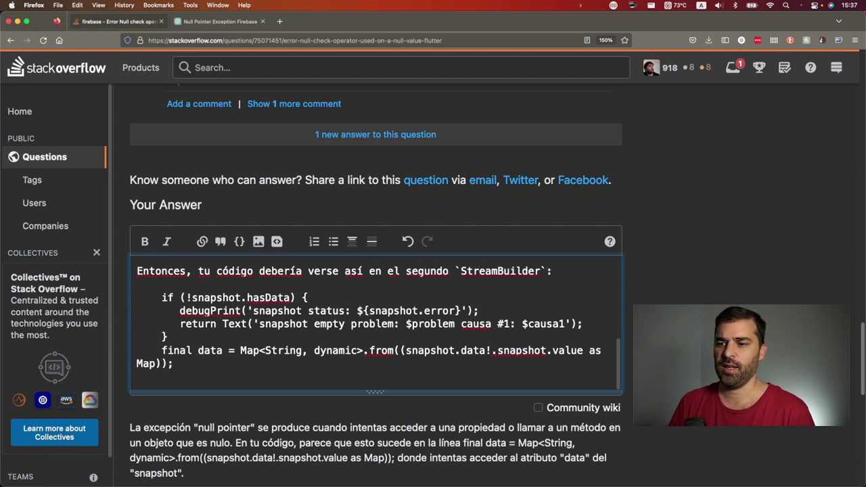
Zoom out slightly and wrap the final data Map conversion line in backticks.
triple_click(359, 323)
click(583, 351)
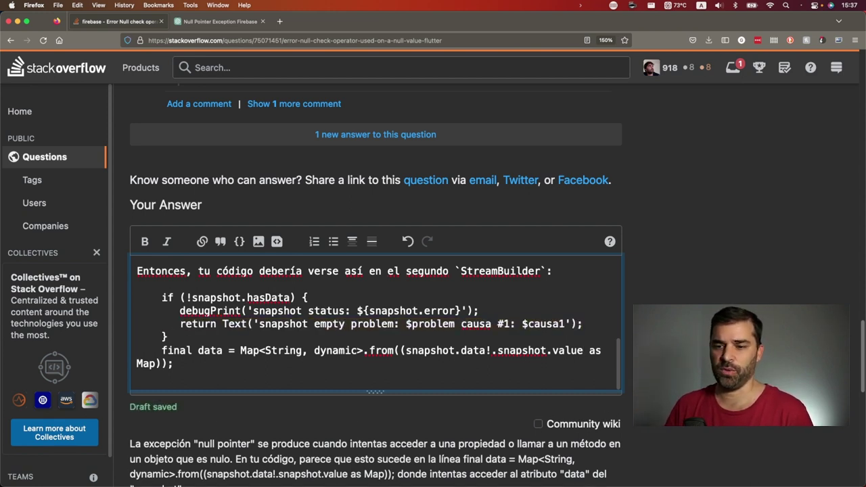
triple_click(372, 351)
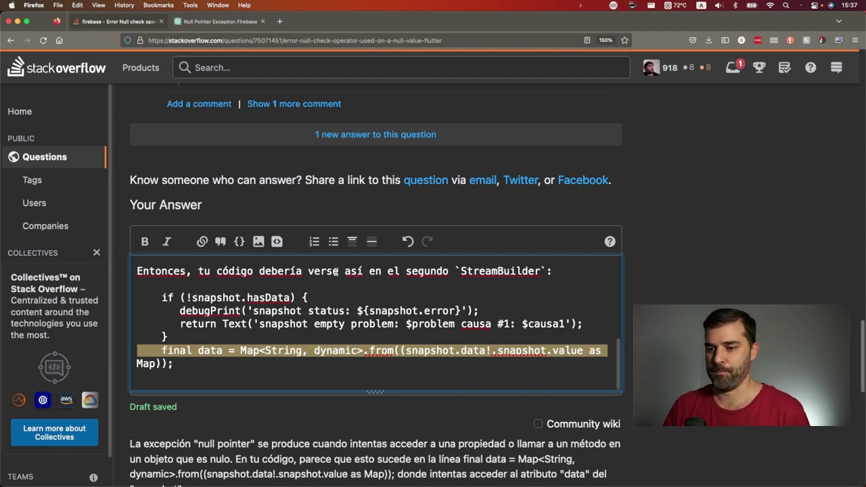
scroll(254, 423, down, 3)
key(super+minus)
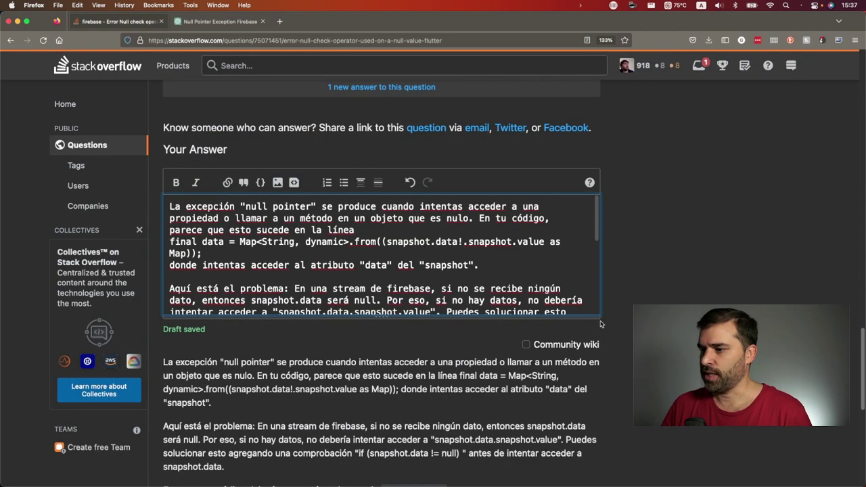
scroll(369, 297, up, 2)
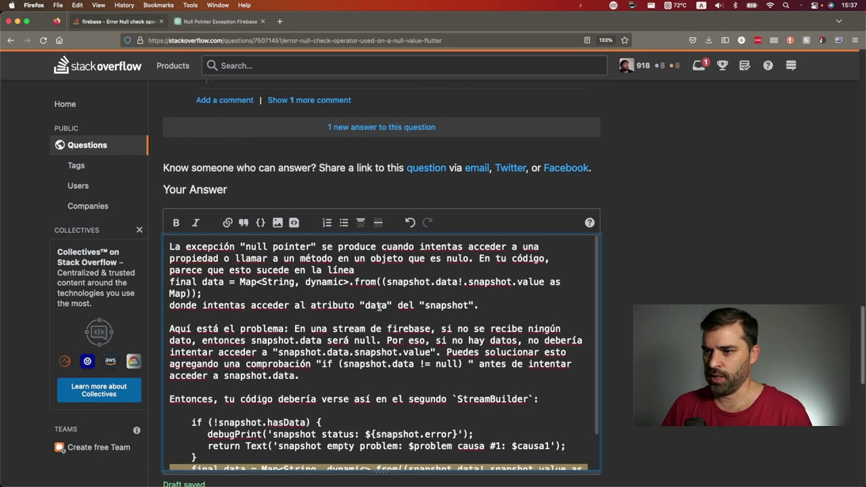
click(169, 302)
text(`)
click(208, 313)
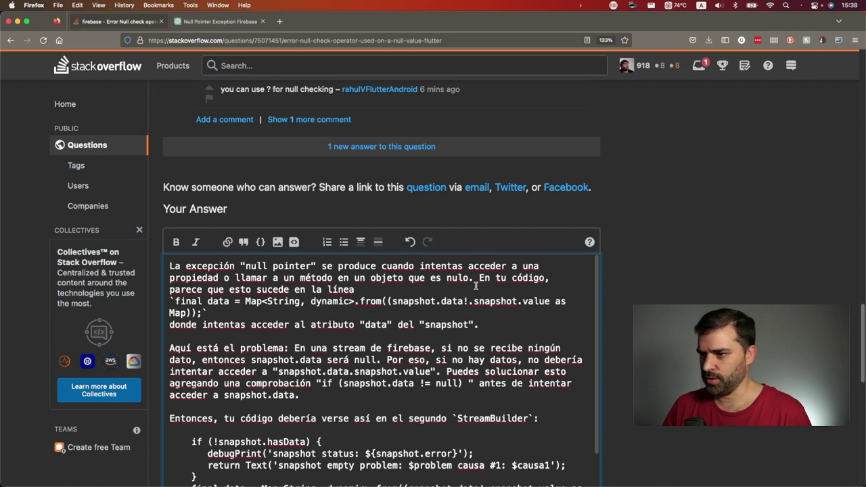
scroll(429, 308, down, 1)
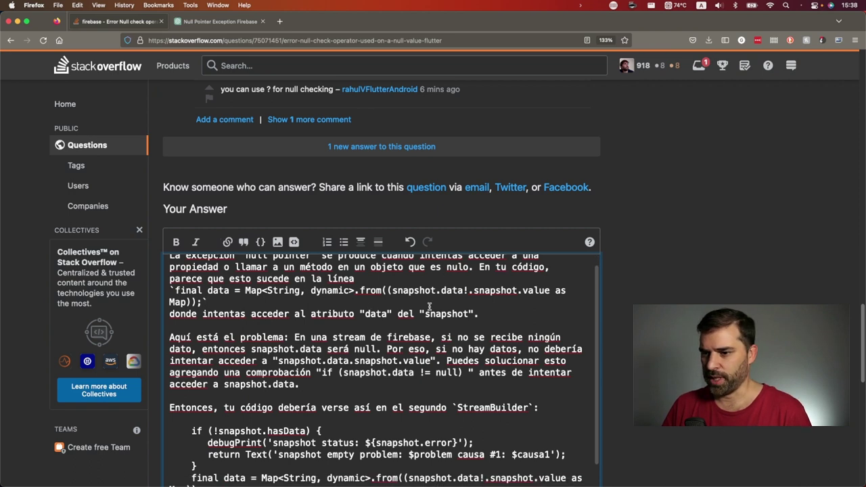
Capitalize 'Firebase' and wrap snapshot.data in backticks.
click(391, 339)
key(BackSpace)
text(F)
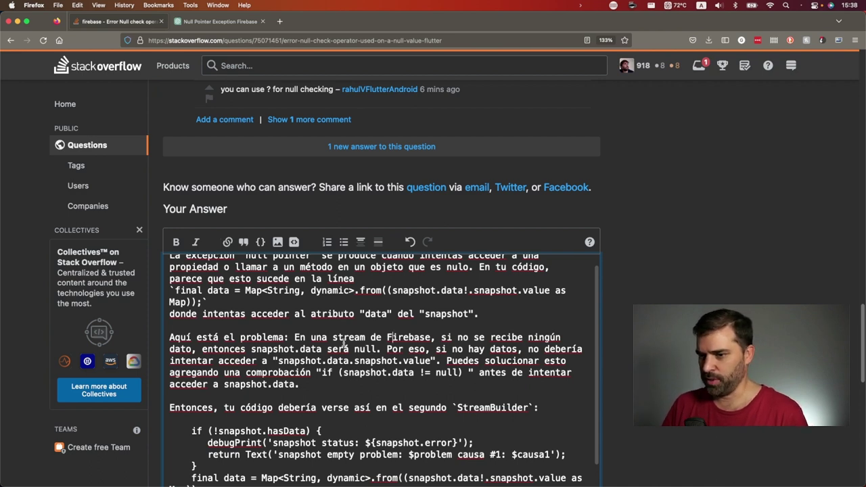
click(253, 349)
text(`)
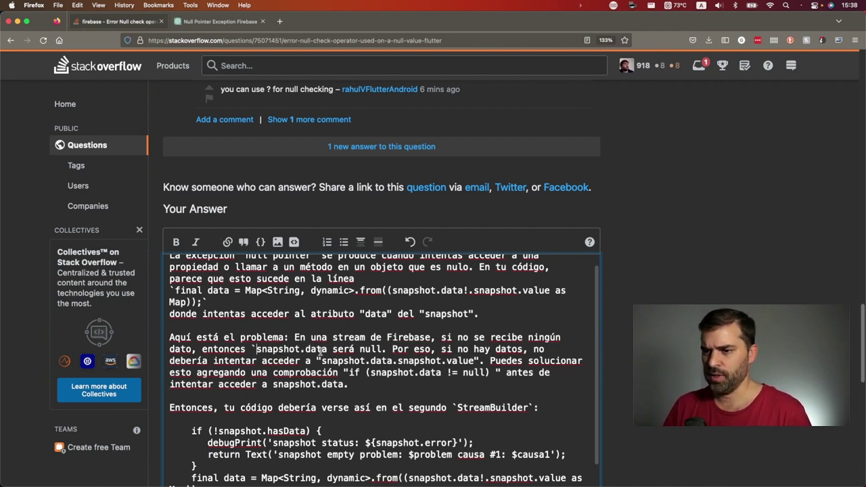
click(327, 349)
text(`)
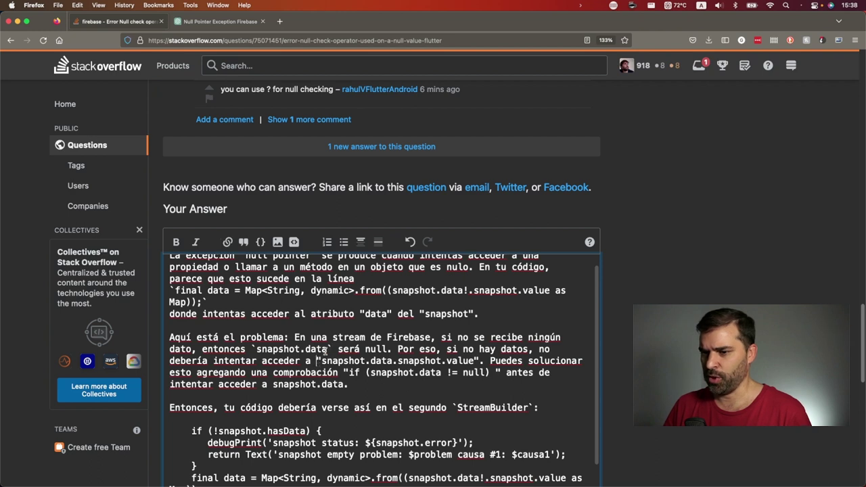
Replace quotes with backticks around if (snapshot.data != null) and the last snapshot.data, removing the extra snapshot.value.
click(480, 361)
key(BackSpace)
text(`)
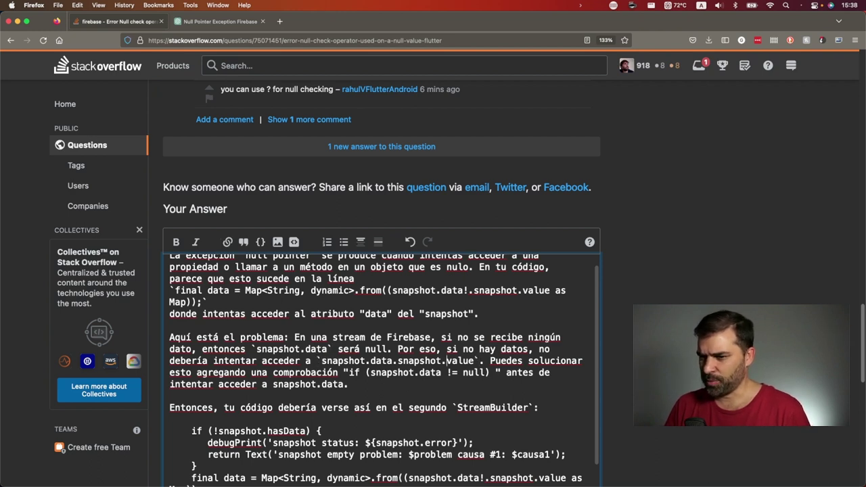
drag(398, 361, 476, 360)
key(BackSpace)
key(BackSpace)
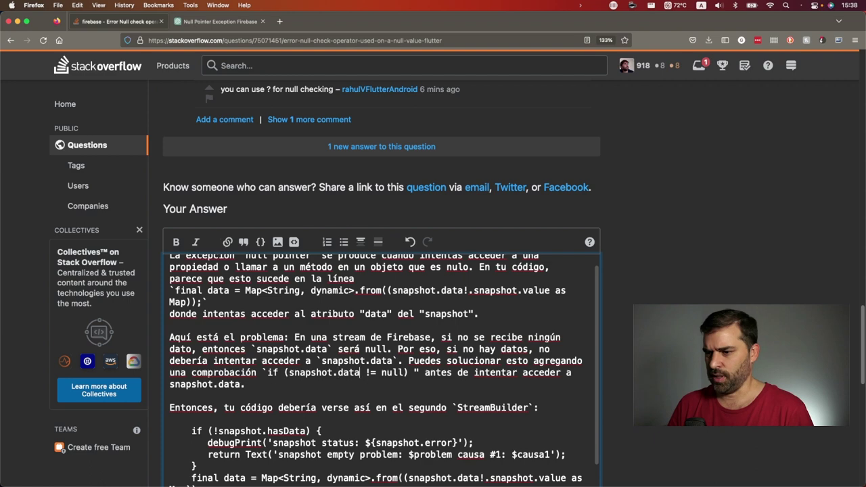
key(BackSpace)
key(BackSpace)
text(`)
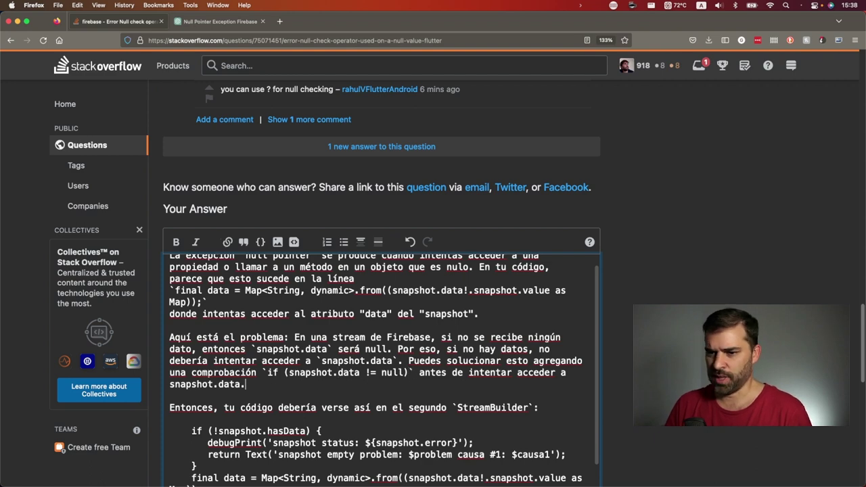
text(`)
click(246, 384)
text(`)
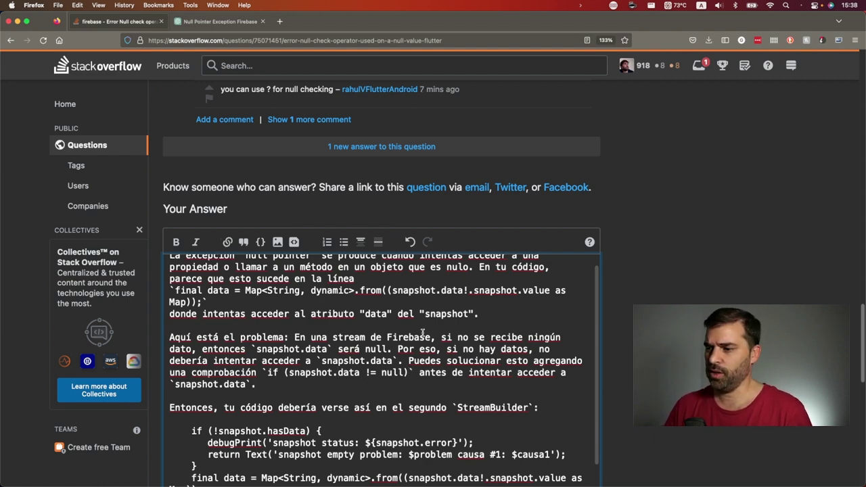
scroll(381, 285, down, 5)
Post the Spanish answer with the StreamBuilder hasData fix via Post Your Answer.
scroll(382, 284, down, 5)
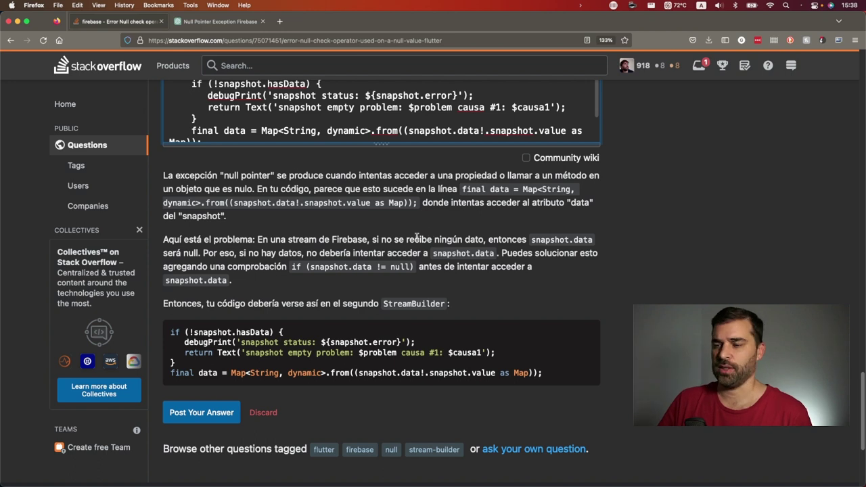
scroll(249, 280, down, 1)
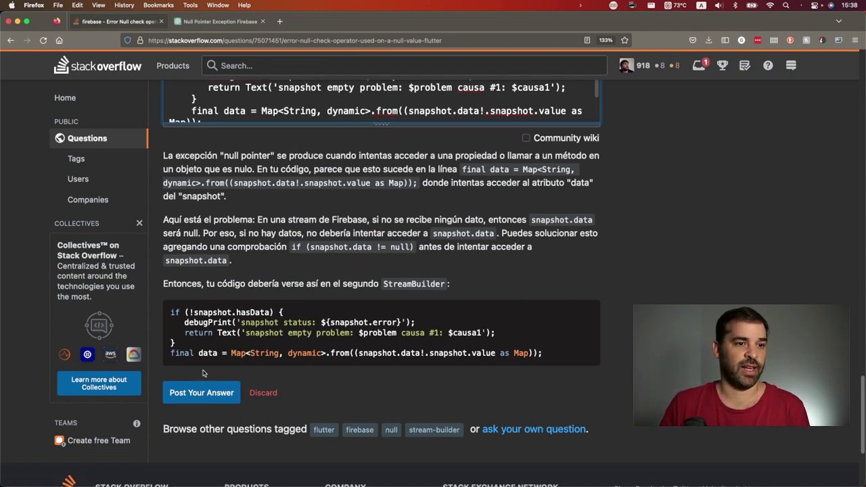
click(201, 393)
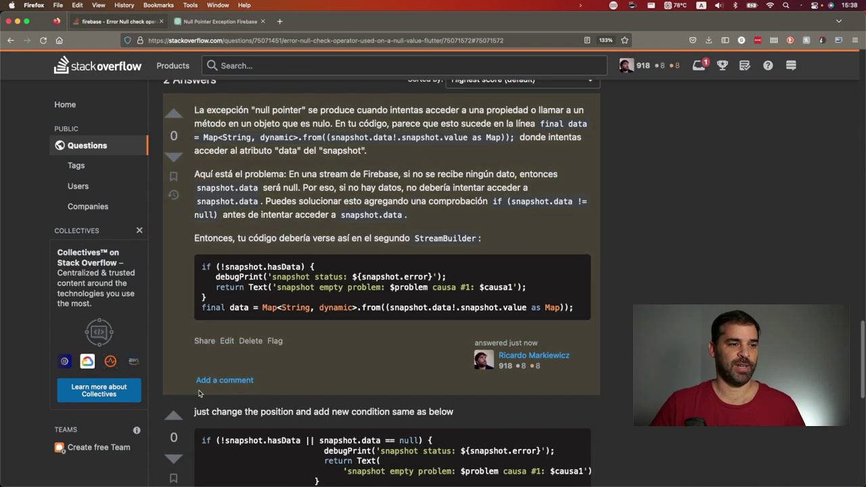
Open the posted answer for editing and select its Spanish paragraph.
scroll(196, 382, down, 3)
click(227, 153)
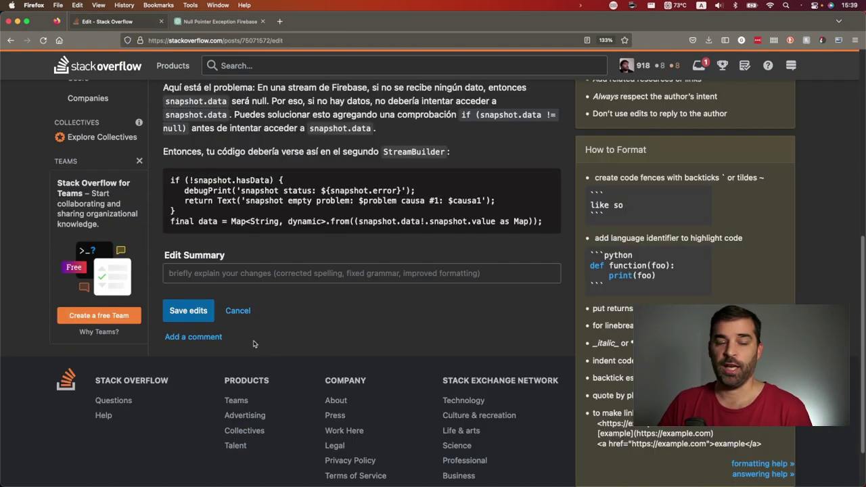
scroll(293, 189, up, 5)
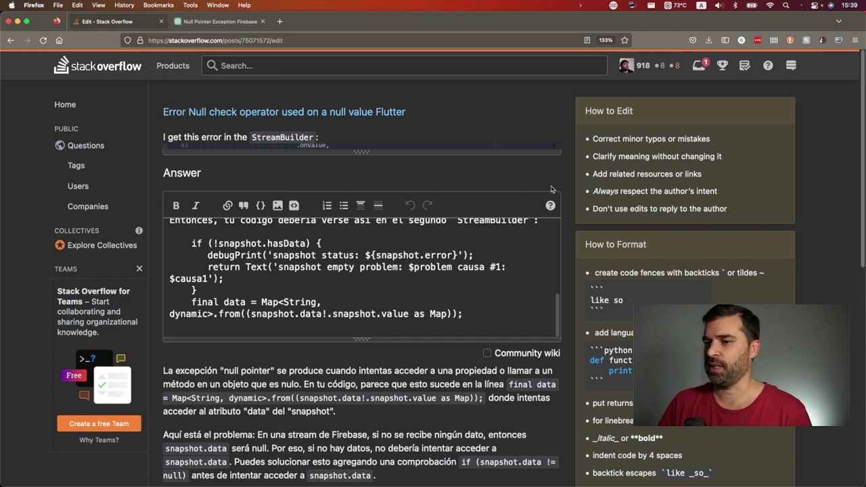
scroll(278, 174, down, 3)
scroll(223, 210, up, 5)
mouse_move(169, 230)
mouse_down()
mouse_move(235, 273)
mouse_move(479, 288)
mouse_up()
key(super+c)
Replace the Spanish text with its English translation and save the edits.
click(312, 21)
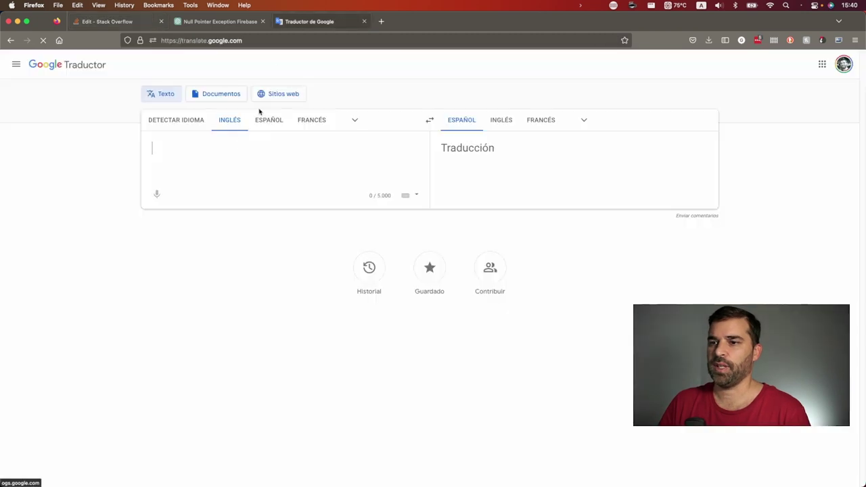
key(super+v)
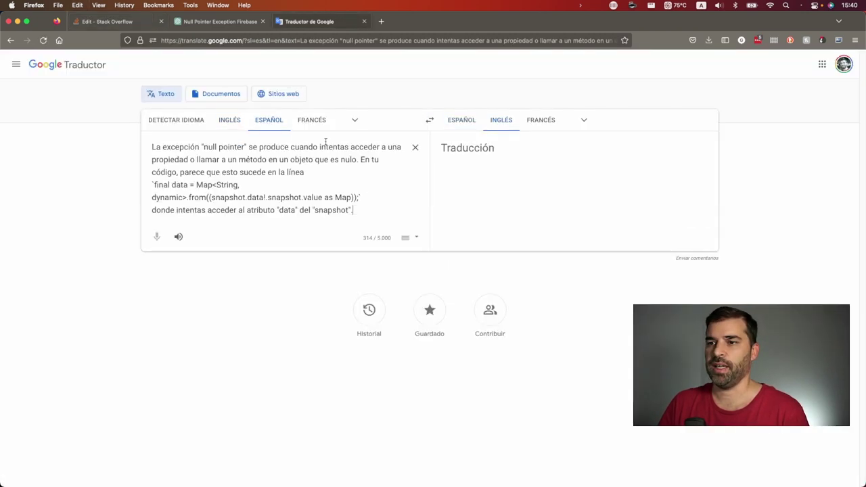
click(658, 237)
key(super+1)
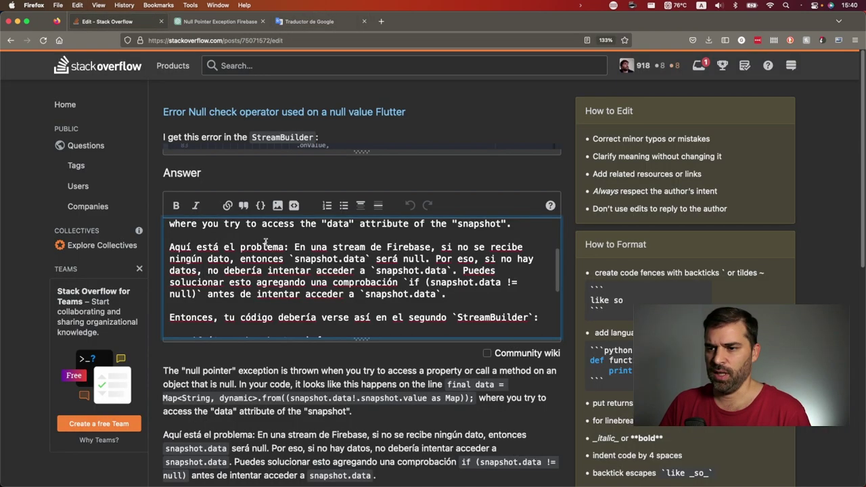
key(super+3)
key(super+a)
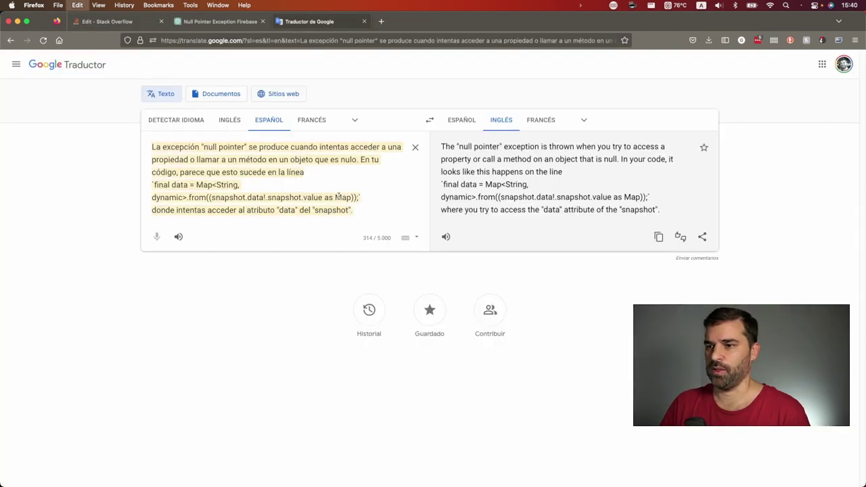
key(super+1)
key(super+v)
key(super+v)
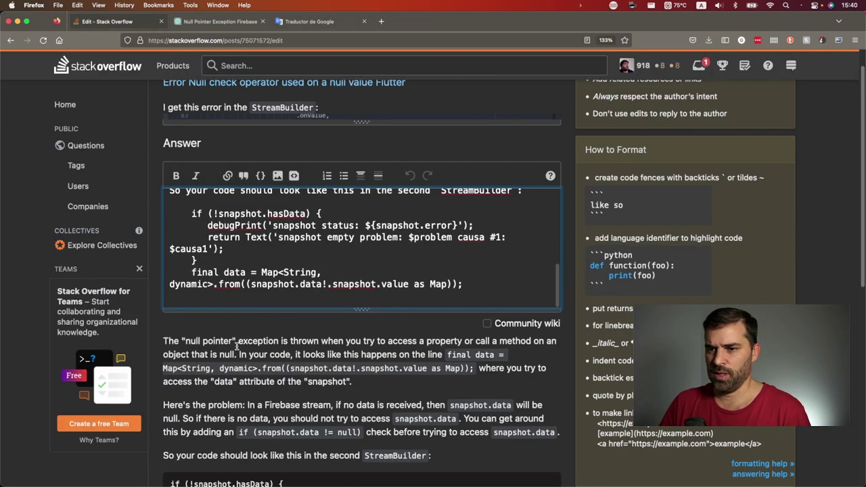
scroll(236, 347, down, 5)
click(201, 404)
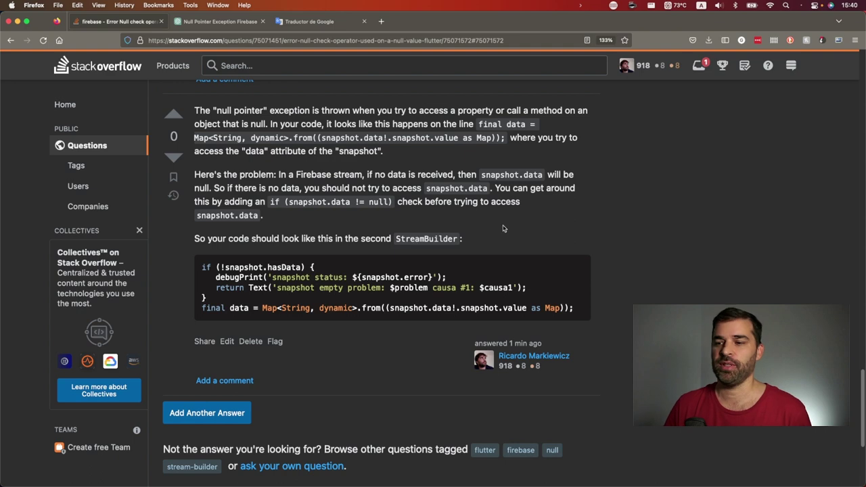
scroll(517, 256, down, 5)
scroll(478, 303, up, 10)
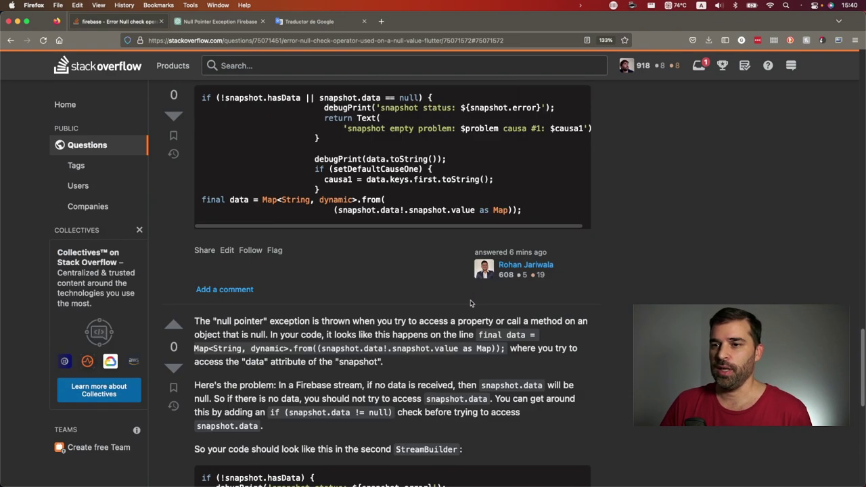
scroll(471, 303, up, 3)
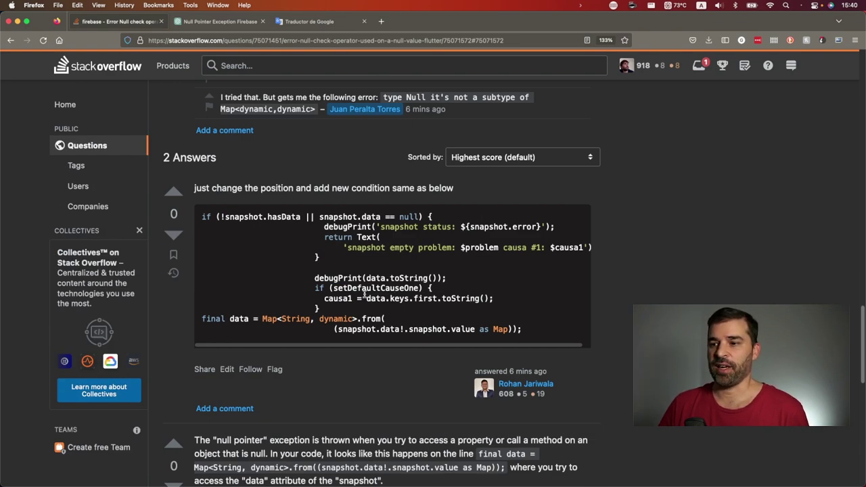
drag(225, 217, 418, 217)
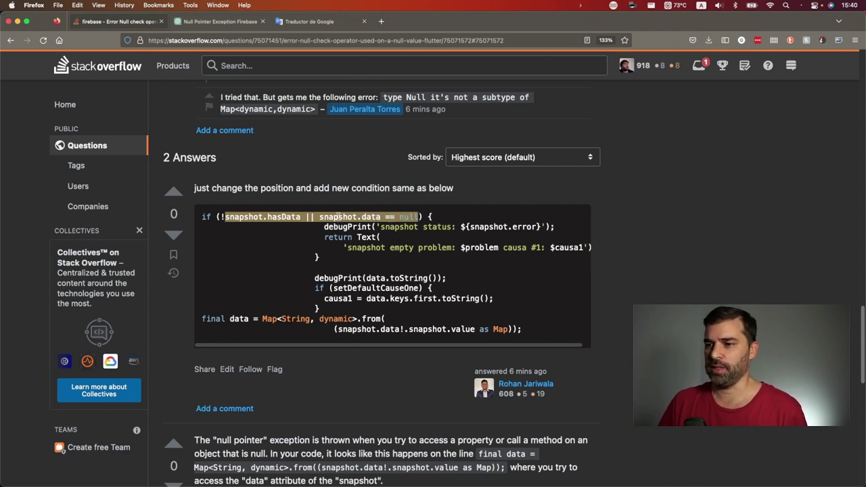
triple_click(264, 218)
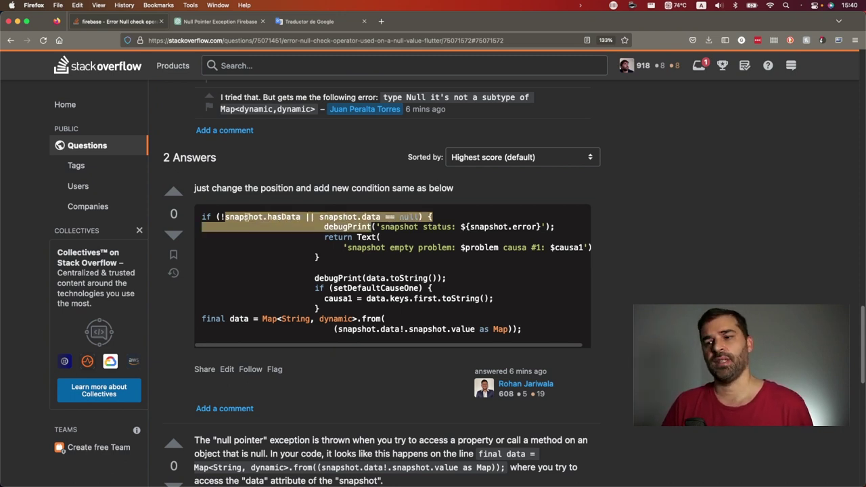
double_click(264, 217)
drag(264, 217, 397, 217)
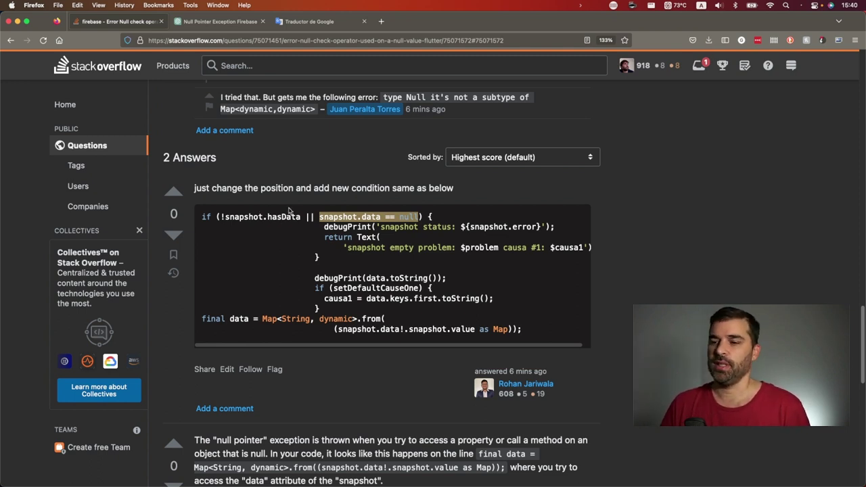
double_click(284, 217)
double_click(371, 216)
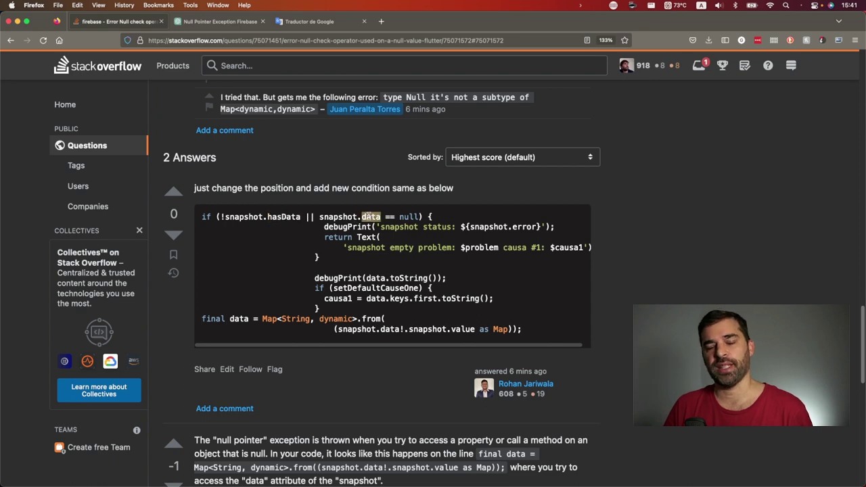
scroll(376, 214, down, 3)
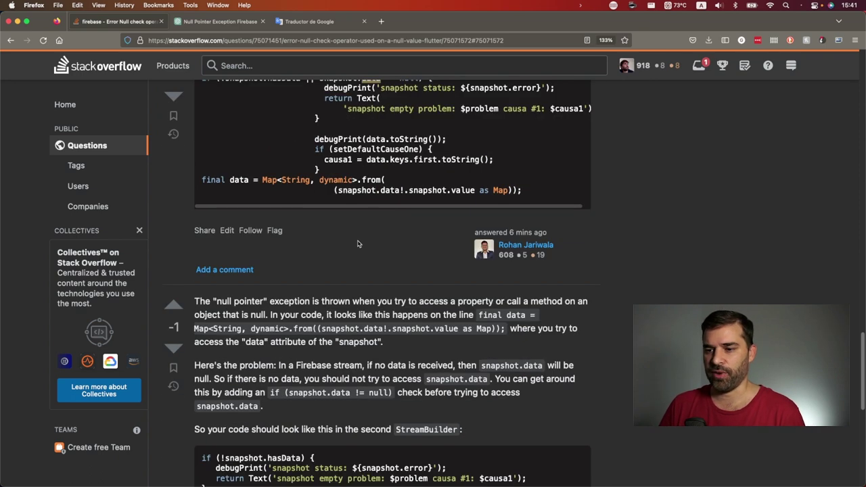
click(128, 145)
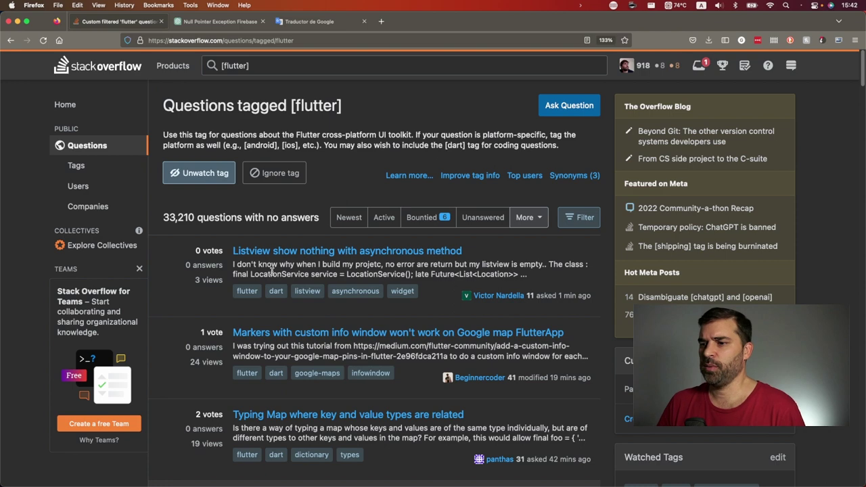
Open 'Listview show nothing with asynchronous method' in a new tab, mark response.data?.length, and check its GitLab link.
middle_click(263, 250)
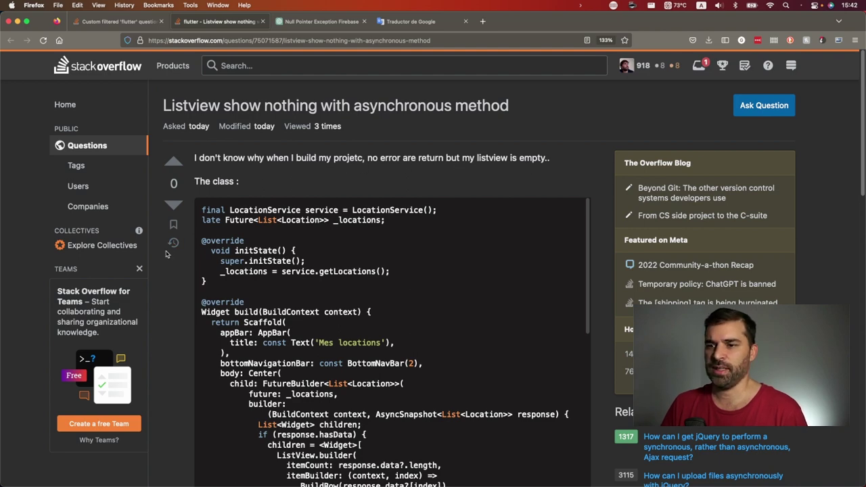
scroll(166, 253, down, 5)
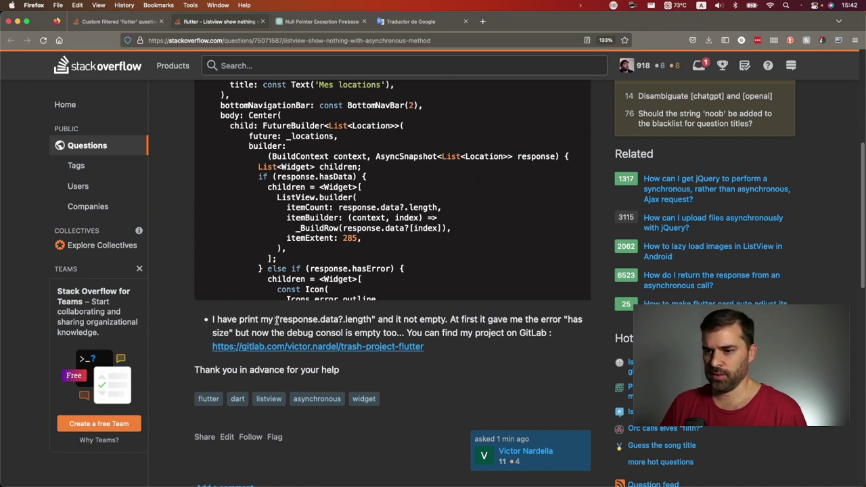
drag(279, 320, 372, 319)
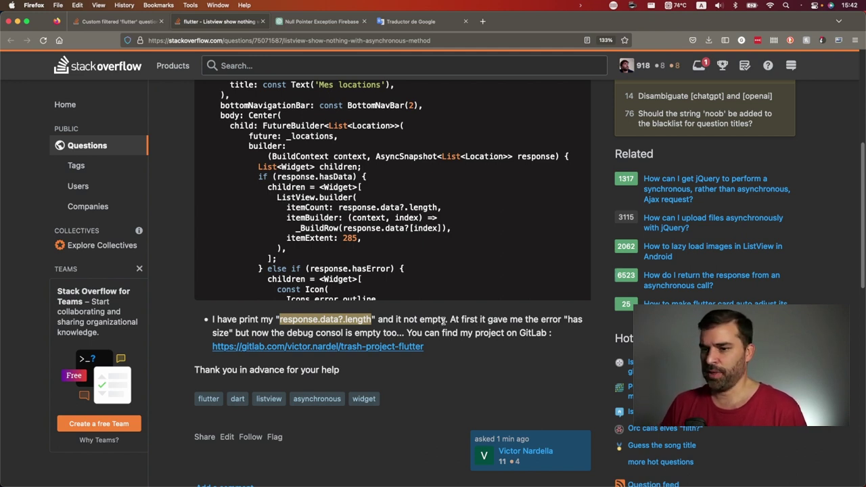
click(317, 346)
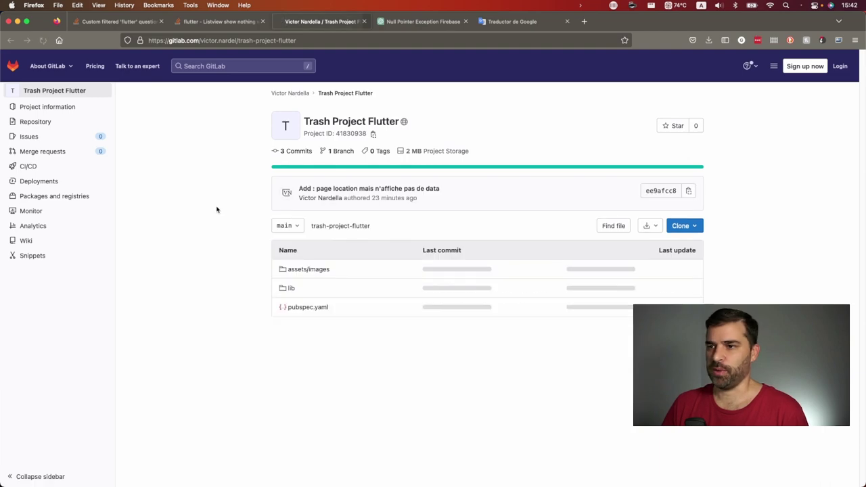
click(364, 21)
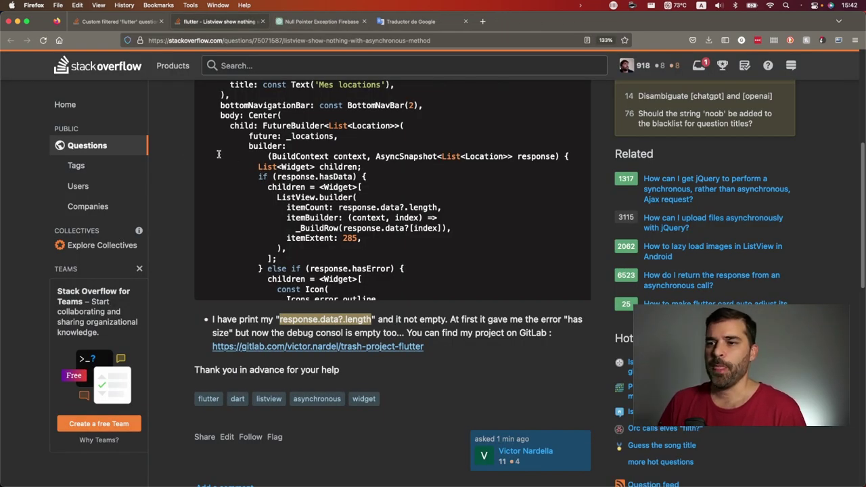
Highlight the FutureBuilder line and the _locations assignment in initState to study them.
scroll(189, 161, up, 1)
scroll(203, 161, up, 4)
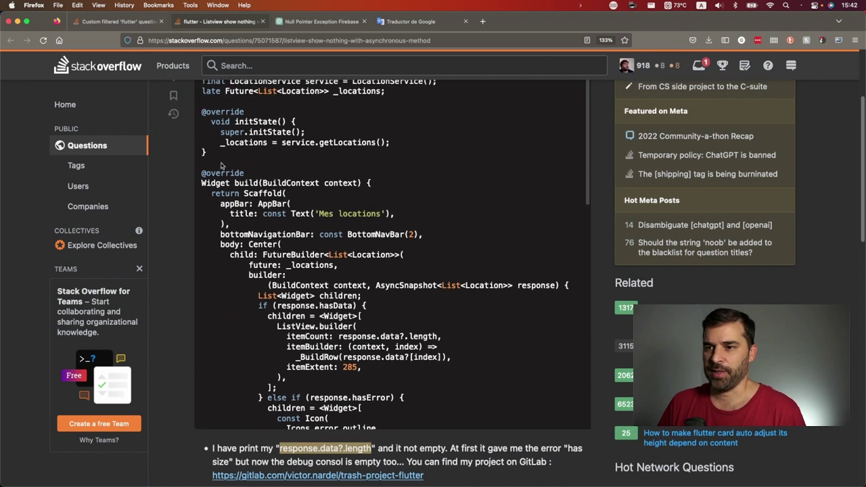
triple_click(268, 254)
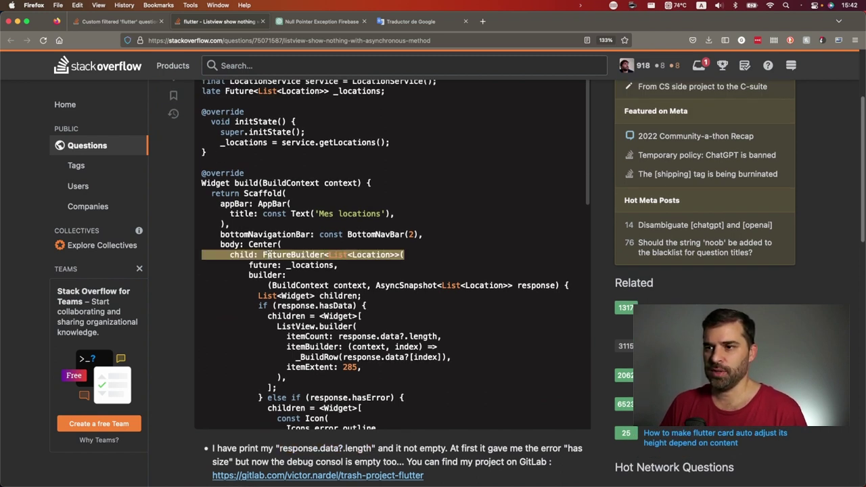
drag(249, 265, 338, 266)
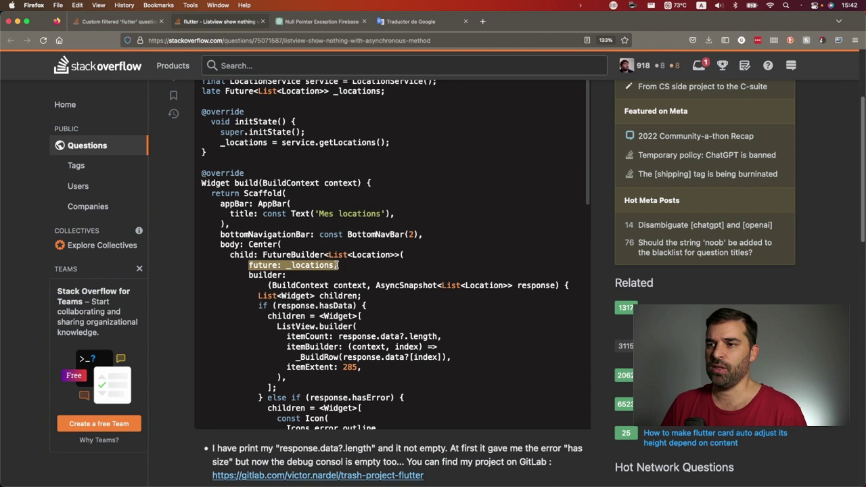
triple_click(260, 143)
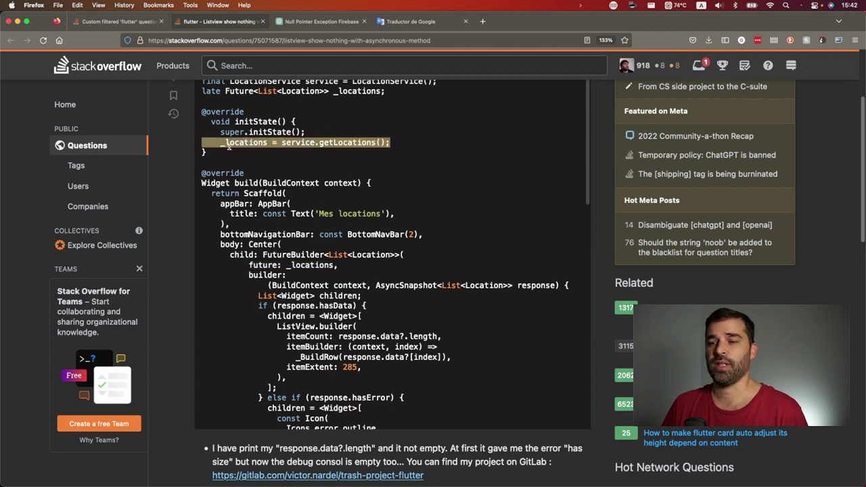
double_click(252, 142)
triple_click(253, 143)
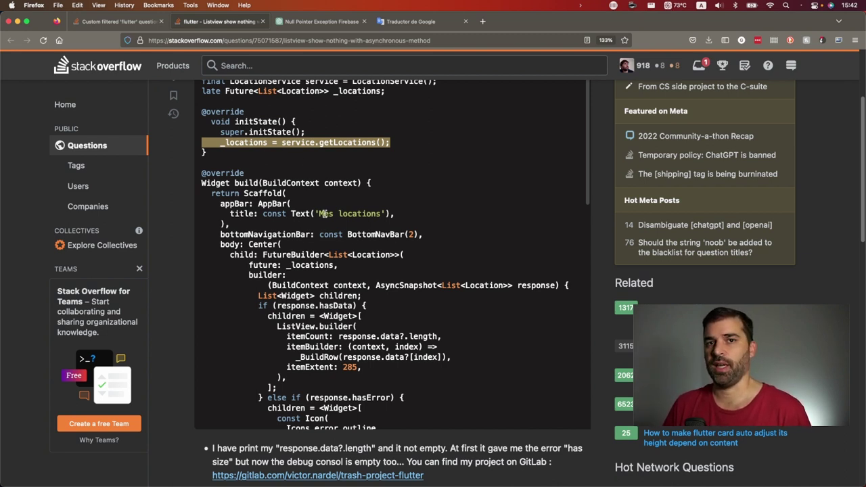
double_click(243, 182)
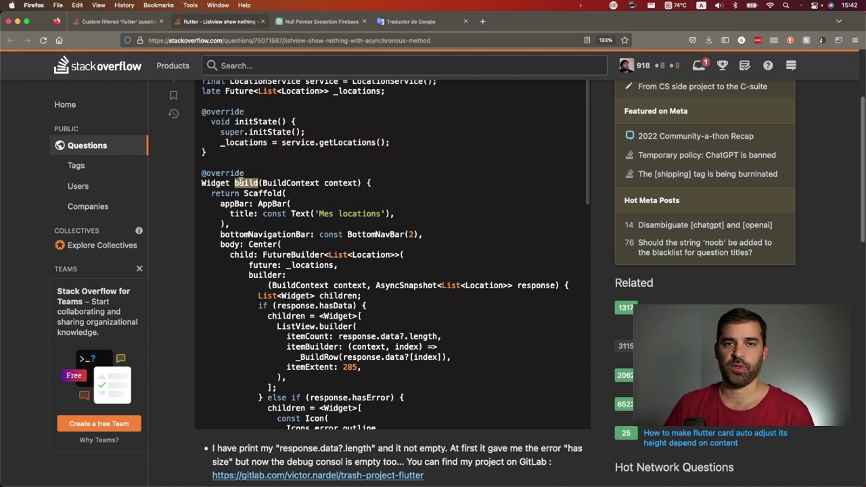
double_click(268, 142)
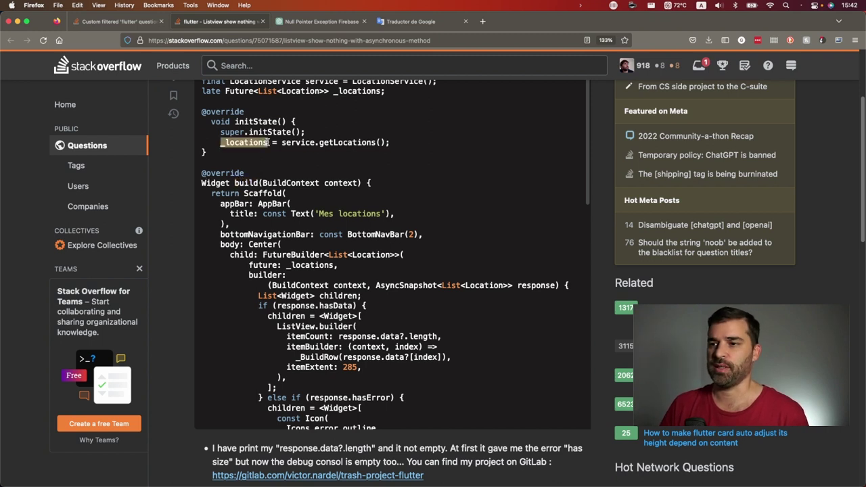
triple_click(268, 142)
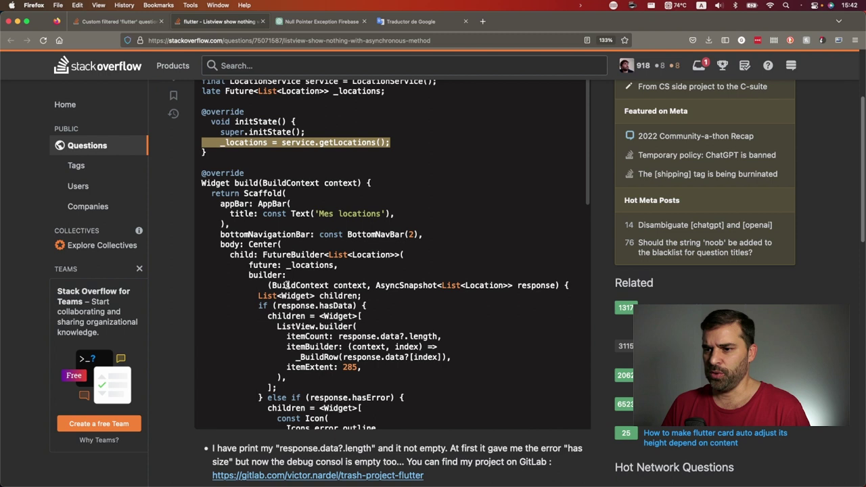
Look further down the code at the final else loading-indicator block and the return Center column lines.
scroll(286, 285, down, 1)
drag(264, 295, 321, 376)
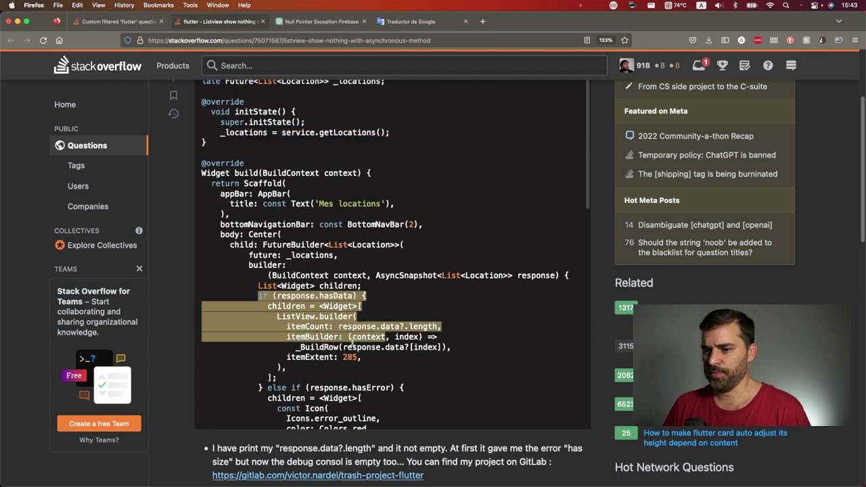
scroll(331, 344, down, 3)
scroll(331, 344, down, 2)
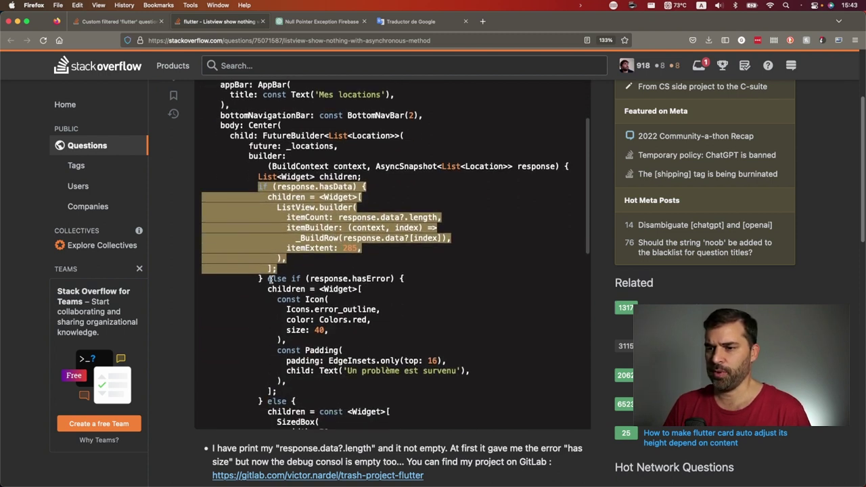
drag(269, 279, 287, 381)
scroll(287, 327, down, 3)
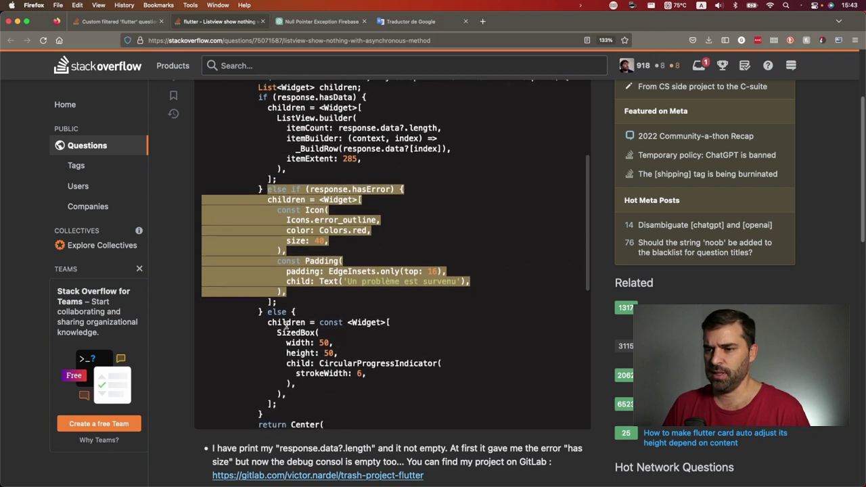
drag(281, 312, 313, 406)
scroll(389, 343, down, 4)
drag(283, 310, 287, 363)
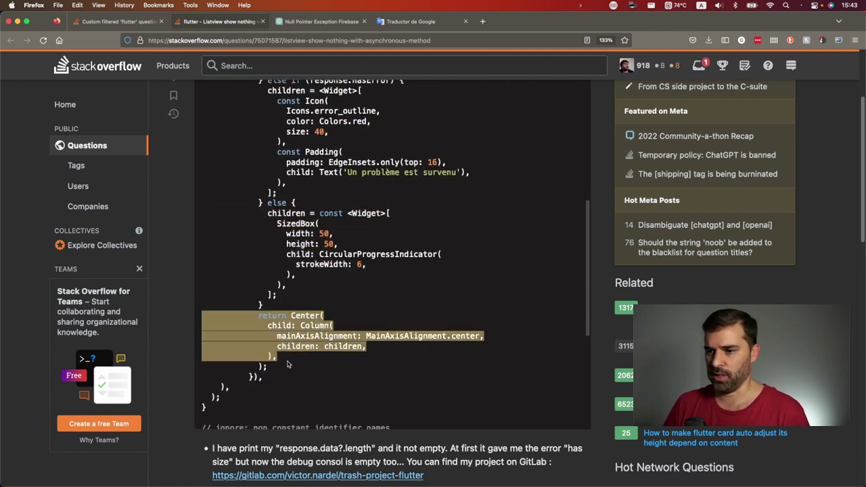
drag(297, 311, 299, 363)
click(299, 364)
Back near the top, inspect the service declaration and the _locations assignment line.
scroll(408, 217, up, 2)
scroll(407, 218, up, 2)
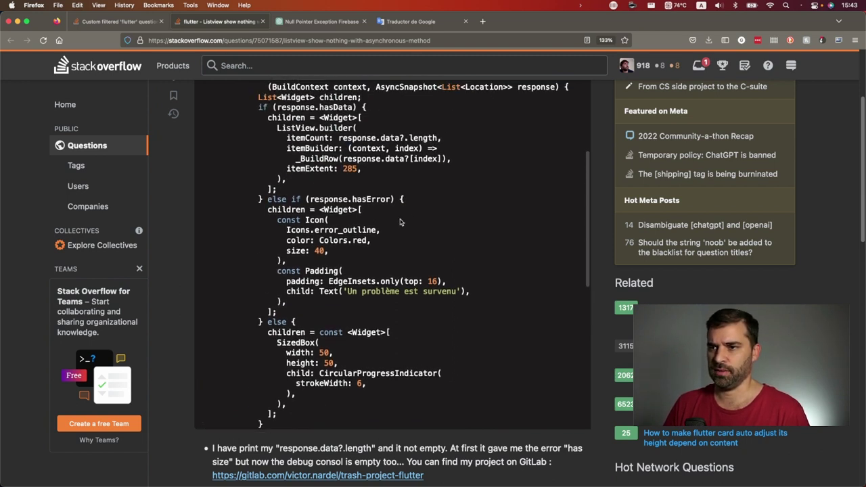
scroll(408, 217, up, 2)
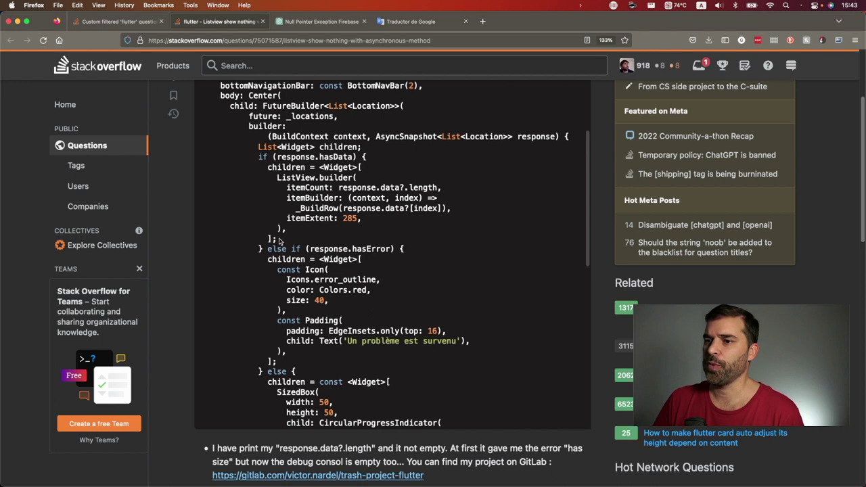
scroll(279, 240, up, 2)
scroll(230, 271, up, 2)
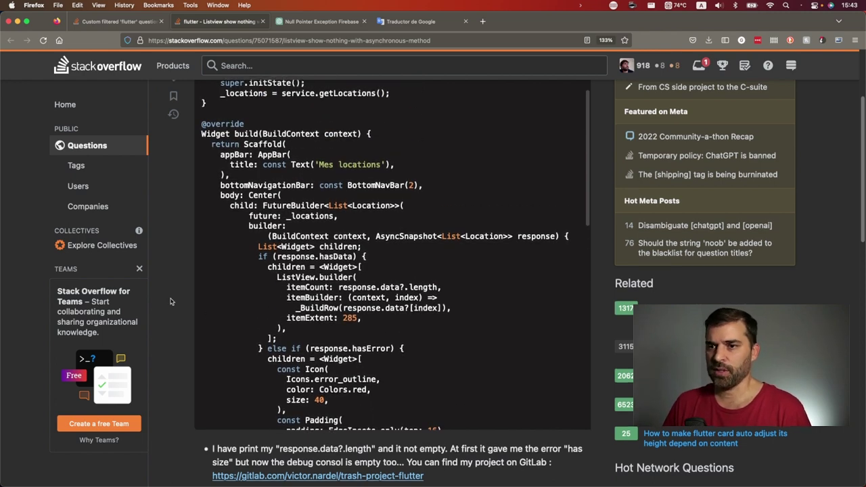
scroll(170, 301, up, 5)
scroll(339, 263, up, 2)
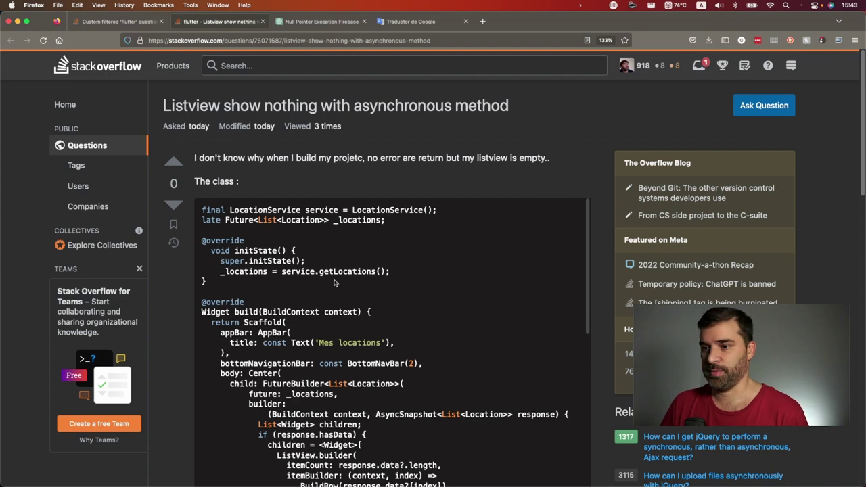
triple_click(398, 210)
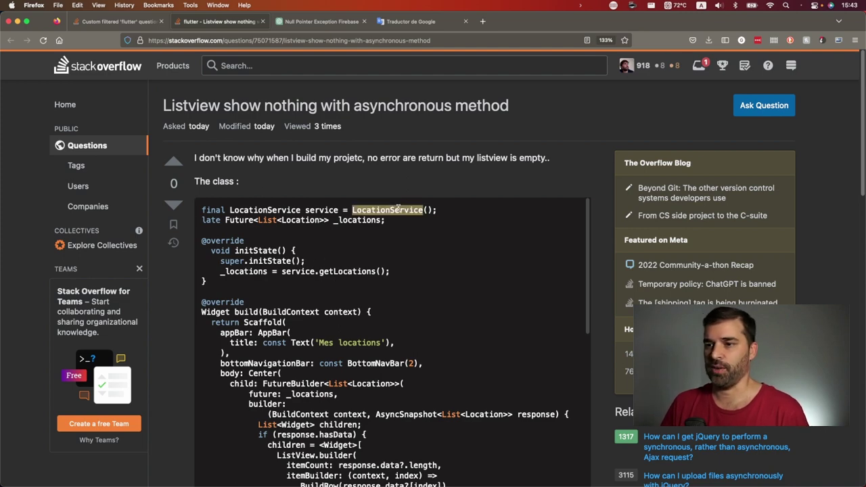
double_click(287, 270)
triple_click(285, 270)
Select the code listing from the end of _BuildRow up to the top, then go to ChatGPT.
scroll(200, 236, down, 8)
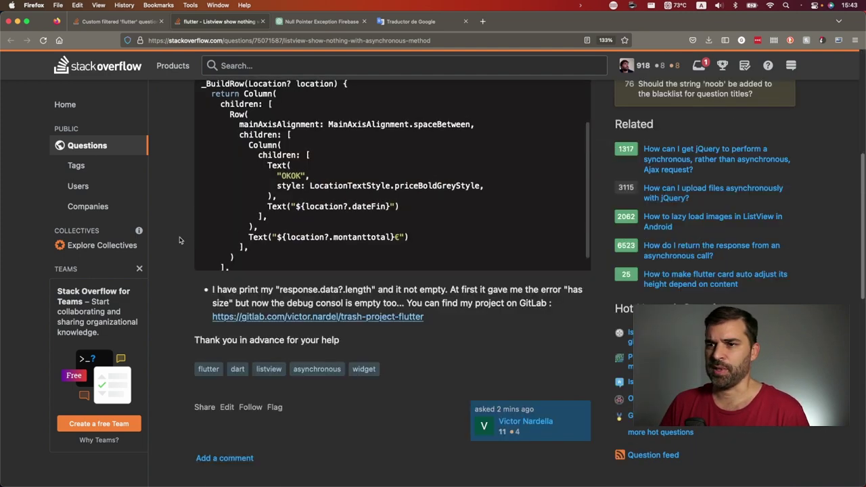
scroll(180, 240, up, 1)
drag(224, 293, 399, 30)
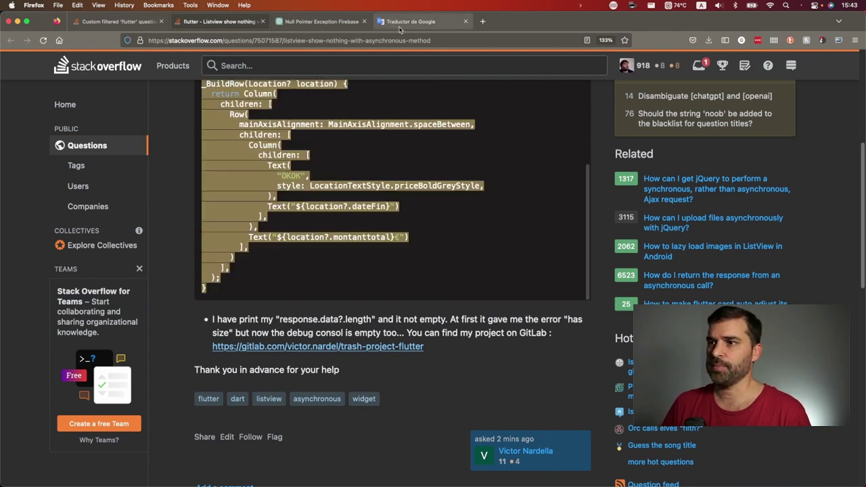
click(322, 23)
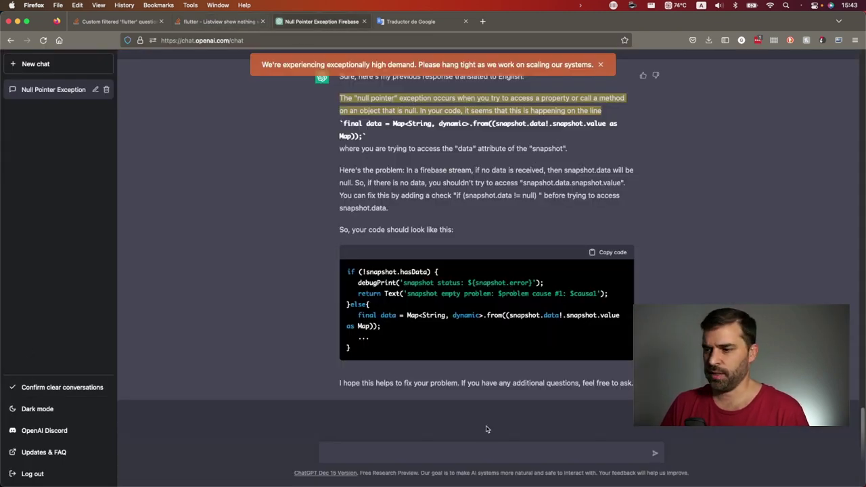
In a new chat, ask why the Flutter app's list of locations is empty, with the pasted question code below.
click(77, 66)
click(349, 448)
text(I'm writt)
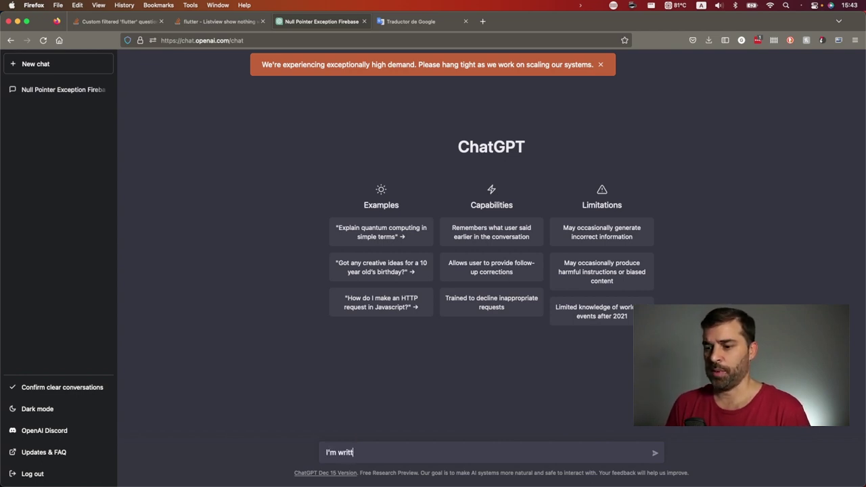
text(ing)
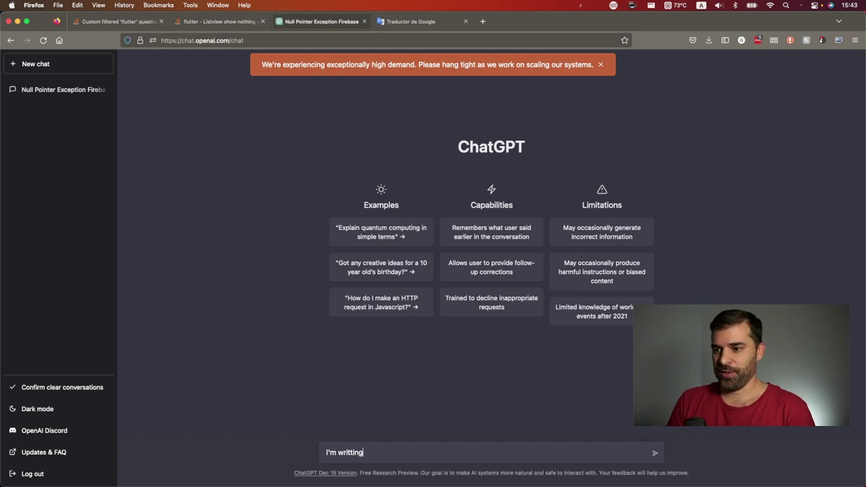
text( a flutter app and have a )
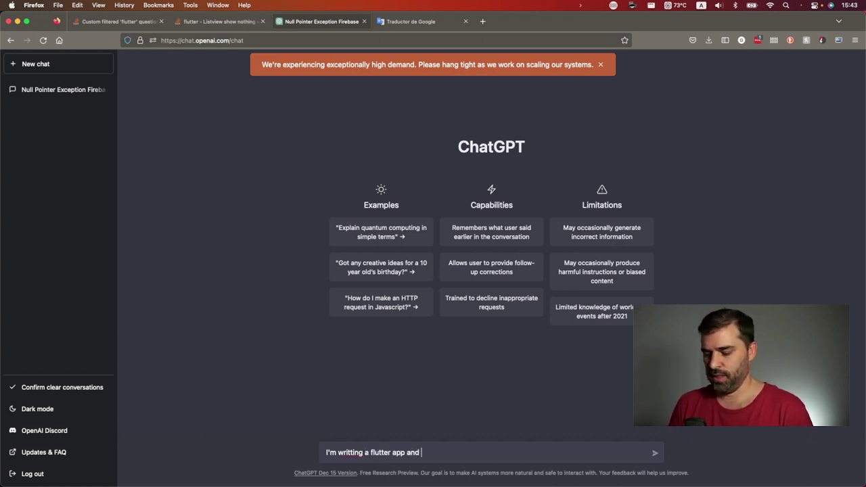
text(list of loca)
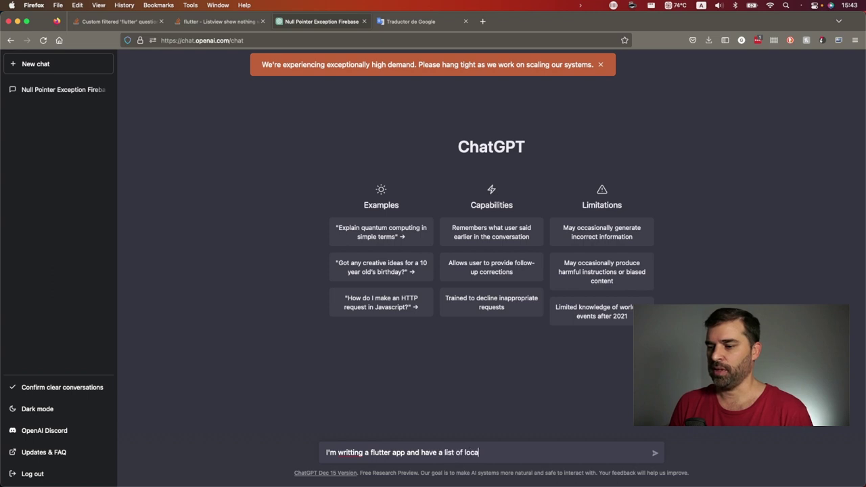
text(tions but its empty, what can be the problem?)
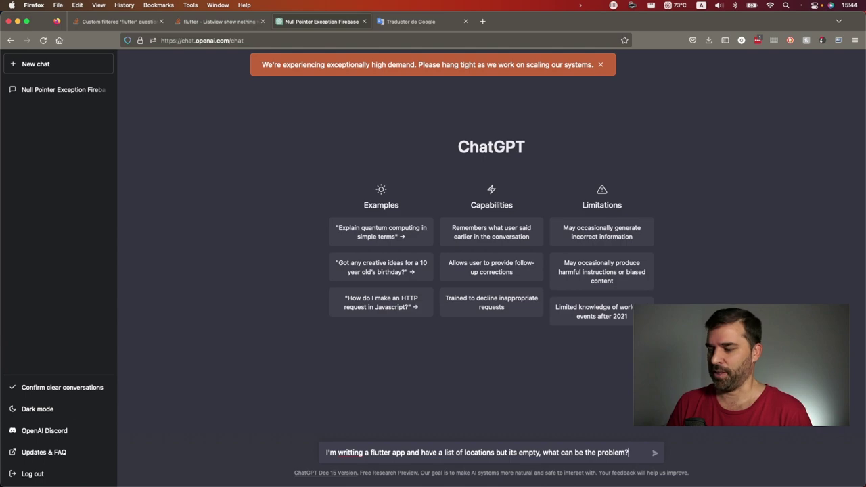
key(shift+Return)
key(shift+Return)
text(thi)
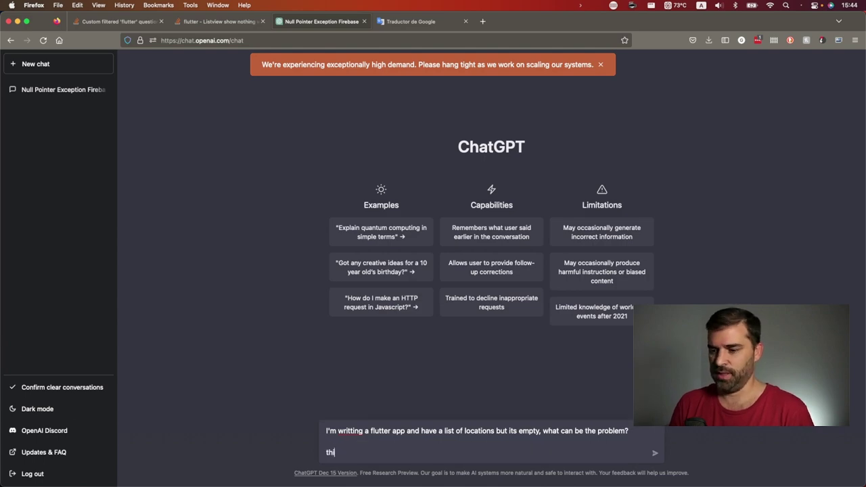
text(de)
key(ctrl+v)
key(Return)
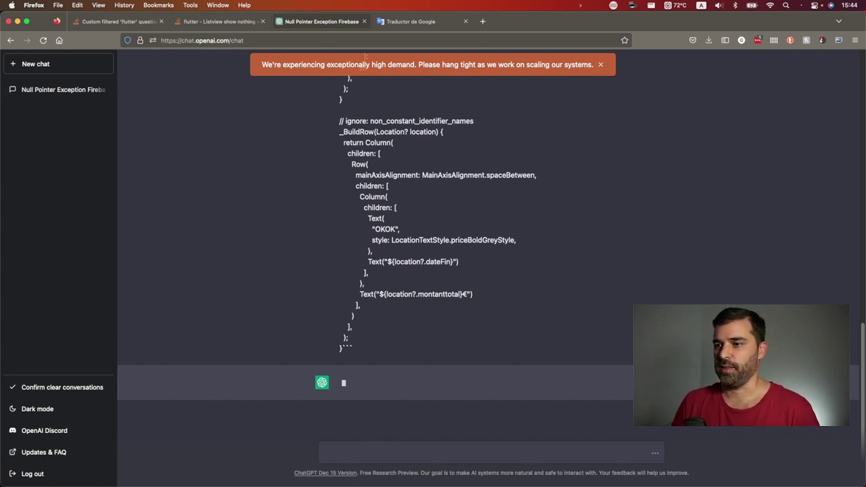
key(ctrl+shift+Tab)
Open the question's GitLab project, read lib/services/location_service.dart, then go back to ChatGPT.
super+click(319, 347)
click(325, 22)
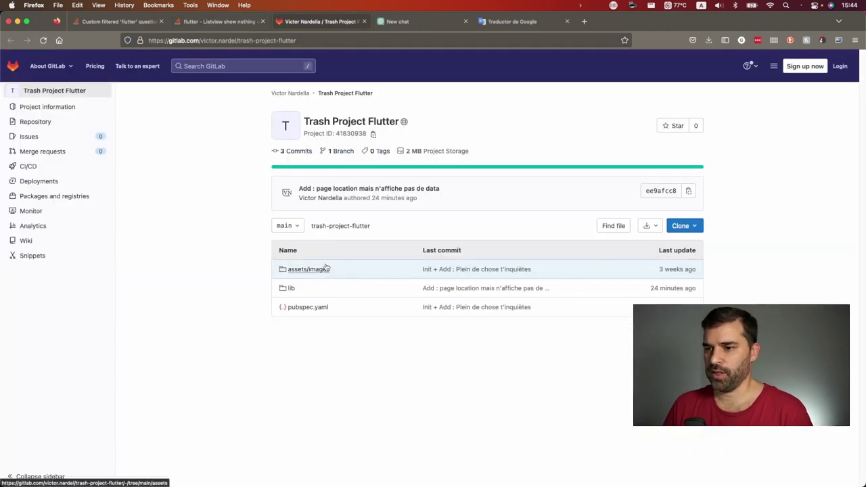
click(295, 288)
click(299, 235)
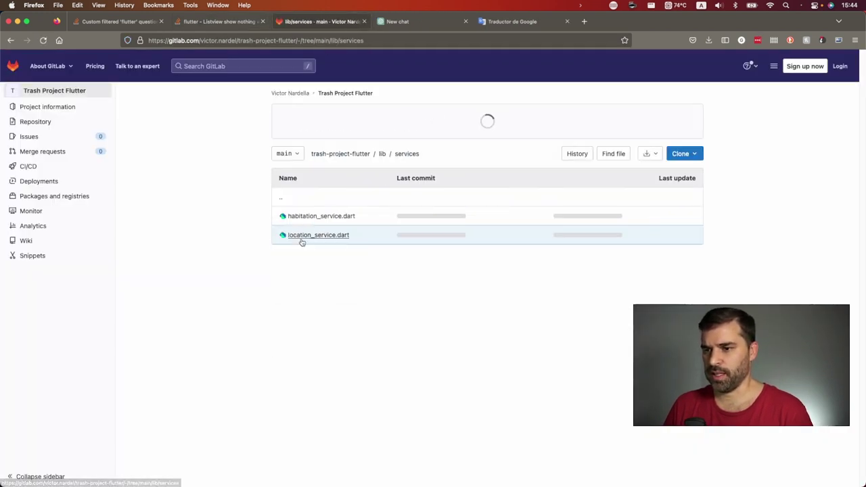
click(333, 235)
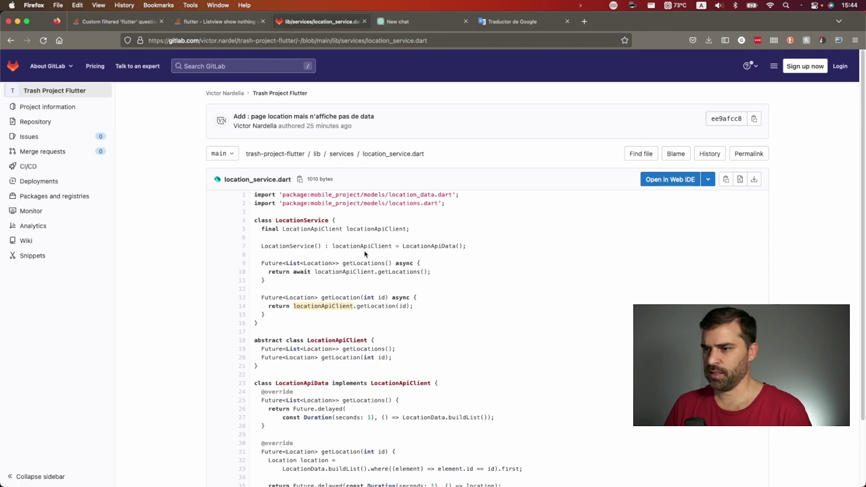
scroll(399, 324, down, 2)
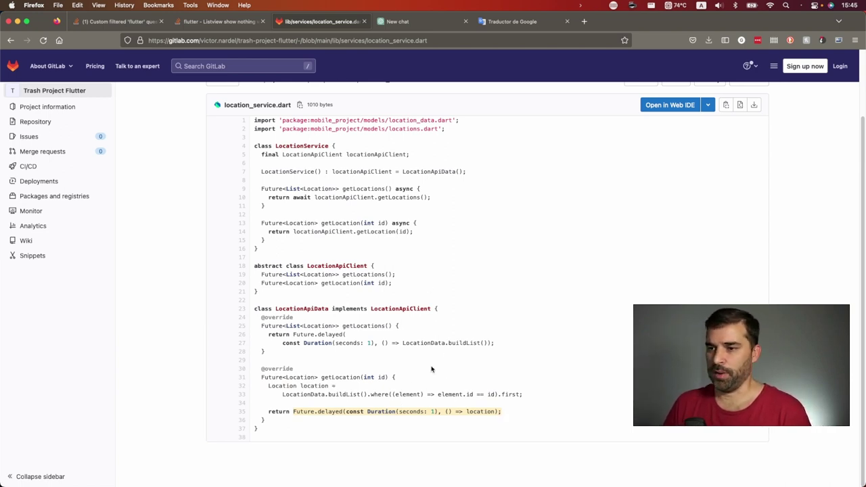
key(ctrl+Tab)
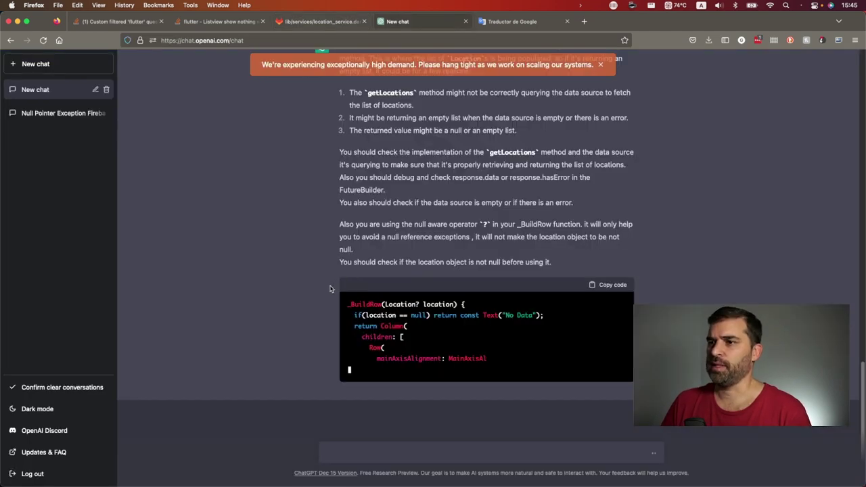
Scroll through ChatGPT's answer, noting the ? in 'Location? location', then return to location_service.dart.
scroll(330, 289, up, 3)
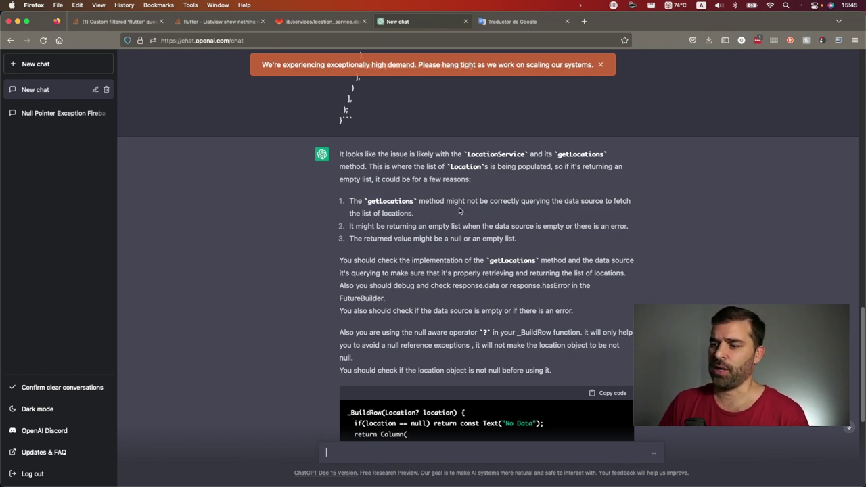
scroll(390, 215, down, 2)
scroll(365, 218, down, 4)
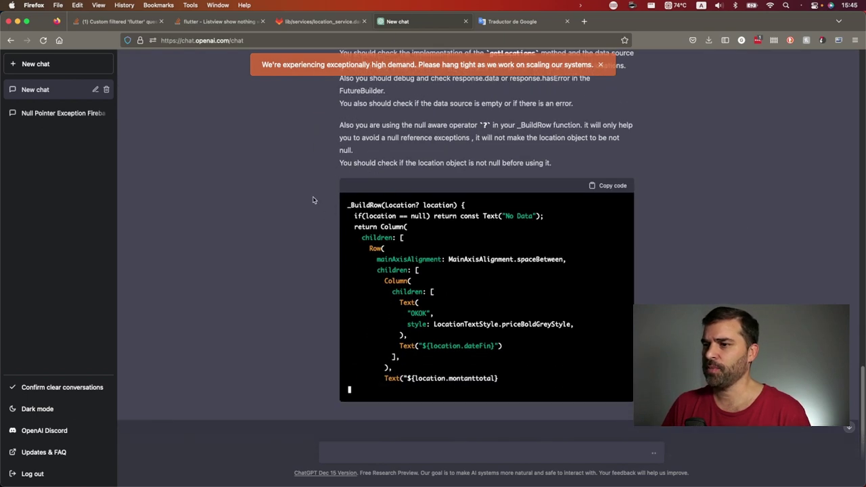
scroll(313, 200, up, 1)
scroll(315, 203, up, 4)
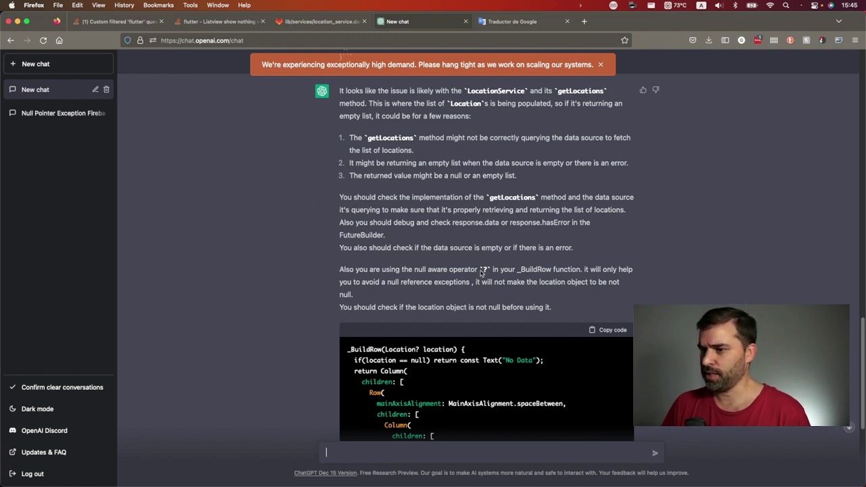
scroll(307, 253, down, 2)
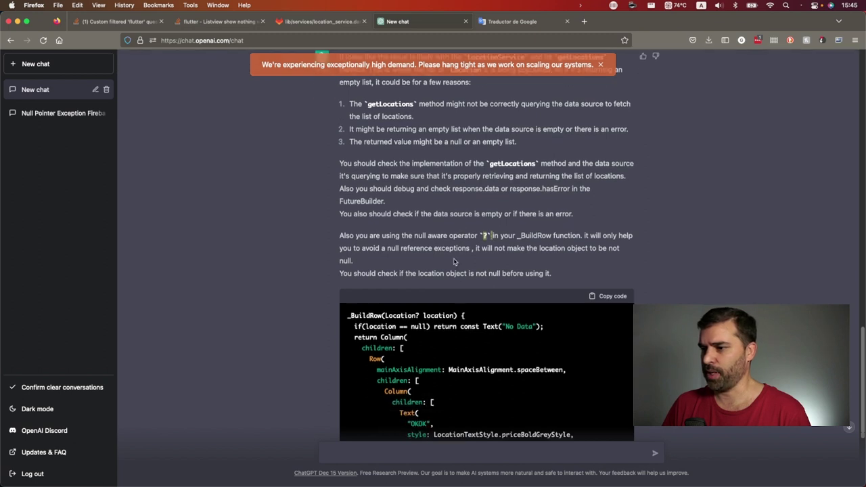
scroll(308, 254, down, 3)
mouse_move(417, 179)
mouse_down()
mouse_move(405, 179)
mouse_move(417, 179)
mouse_up()
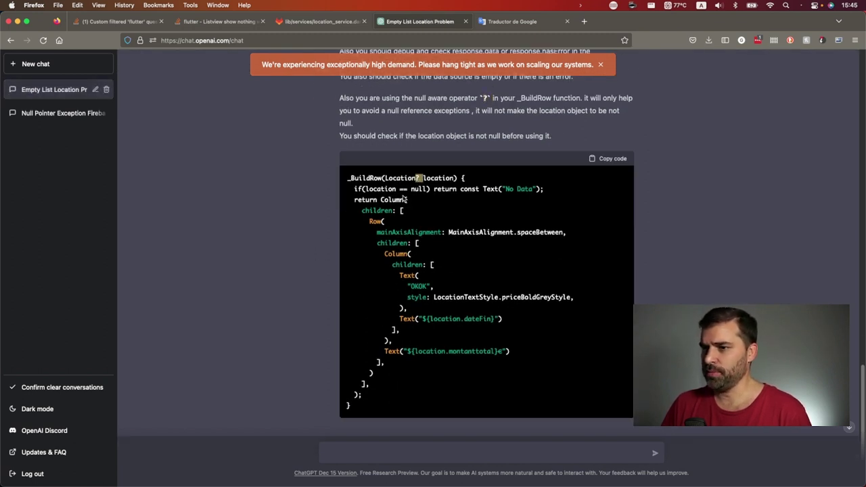
scroll(404, 199, down, 1)
click(382, 181)
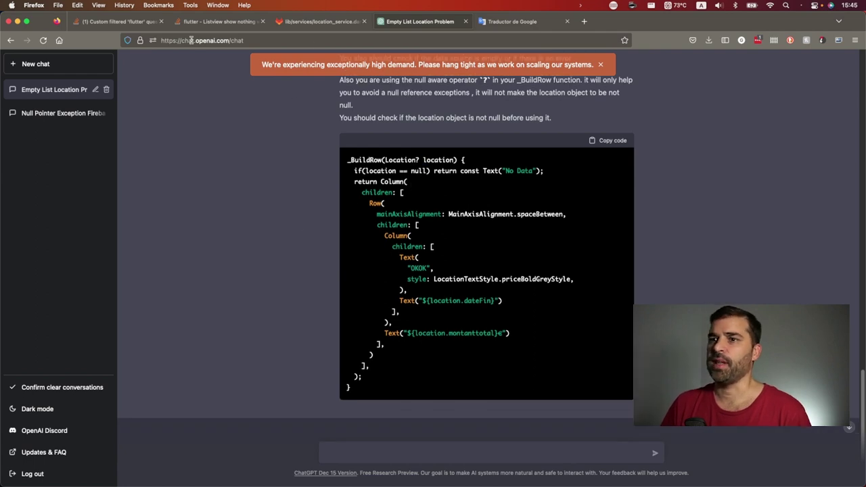
click(220, 21)
click(294, 21)
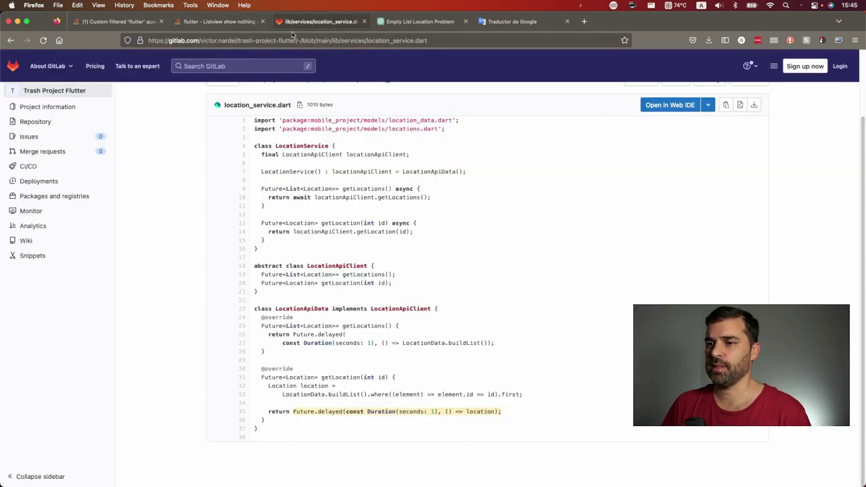
Copy the LocationService class (lines 4–36) and ask ChatGPT 'do you see any problem there?' with it.
triple_click(305, 150)
shift+click(276, 432)
click(420, 21)
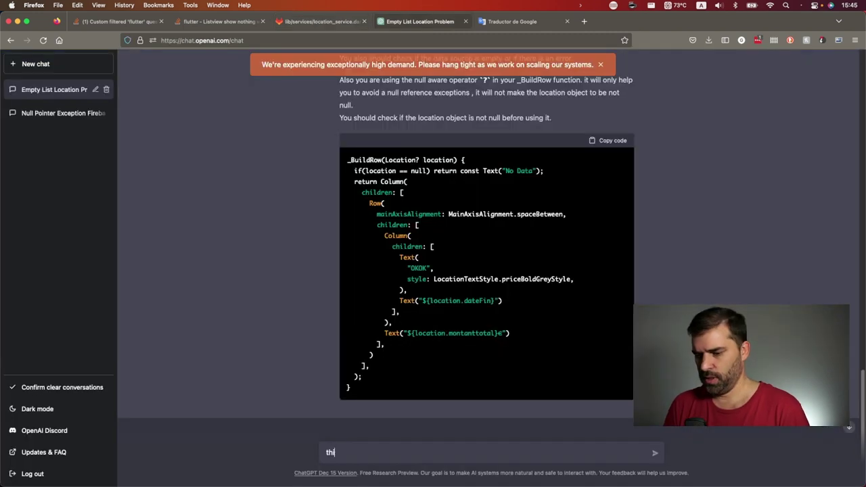
text(is my LocaitonService)
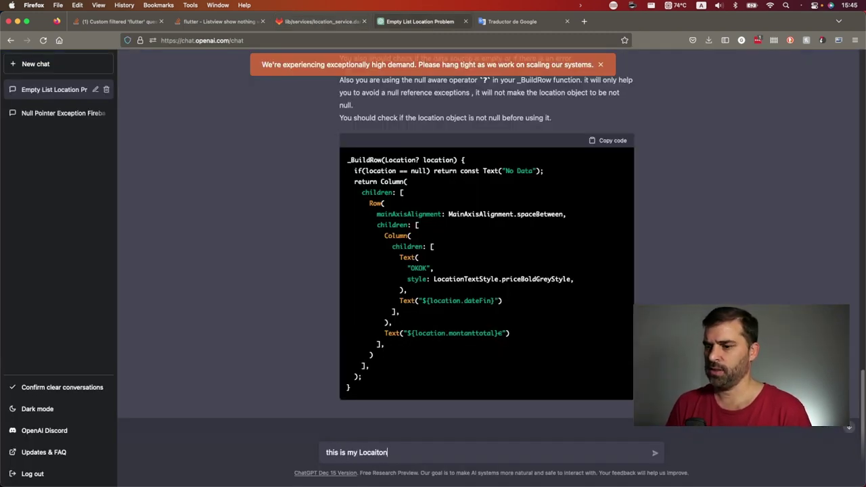
text( class:)
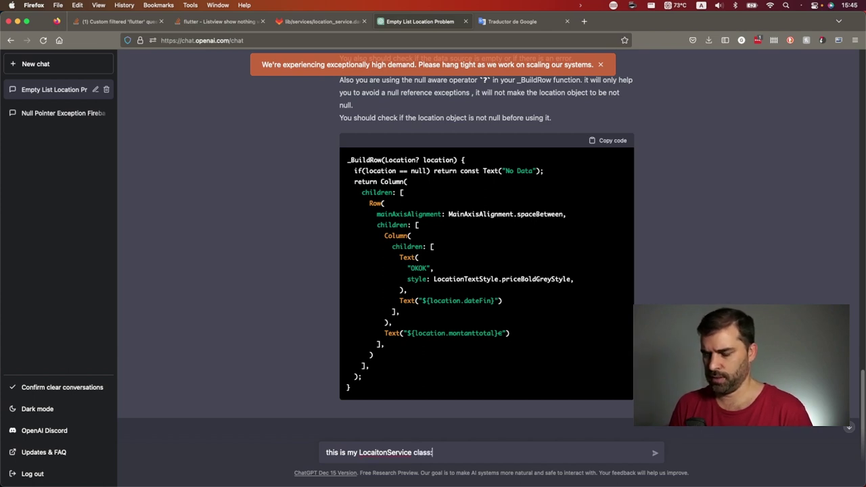
key(super+v)
text(do you see any problem)
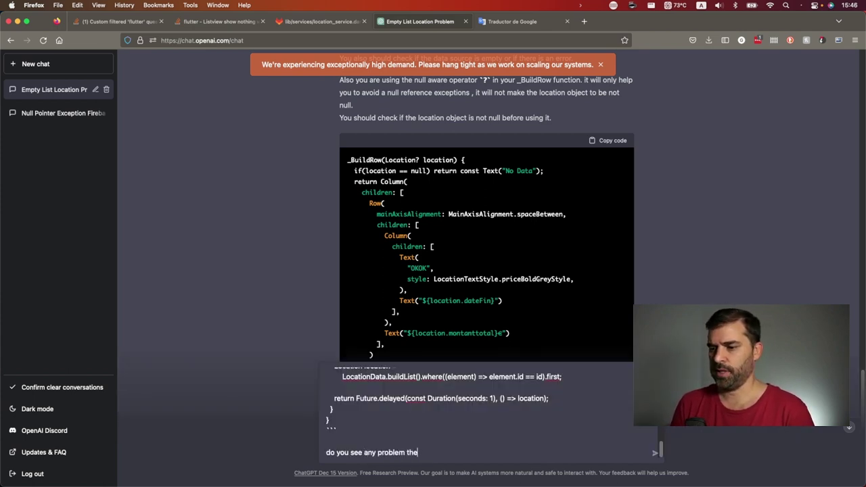
key(Return)
scroll(352, 233, up, 5)
scroll(352, 234, down, 1)
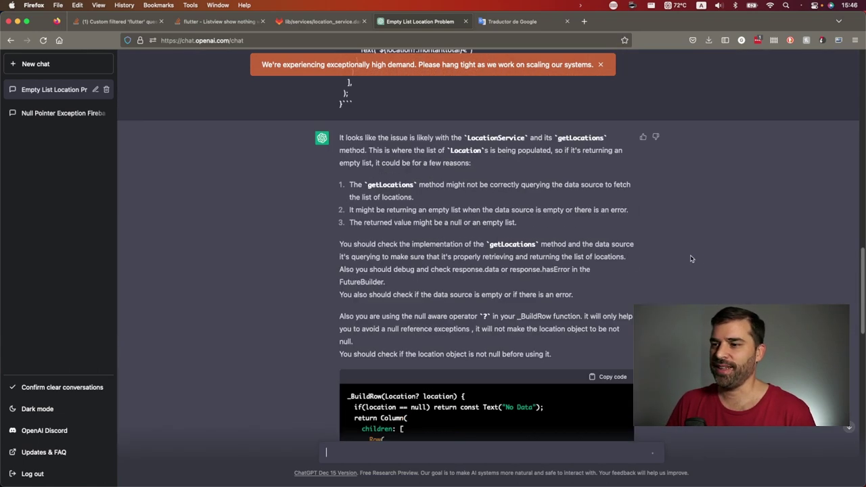
triple_click(488, 144)
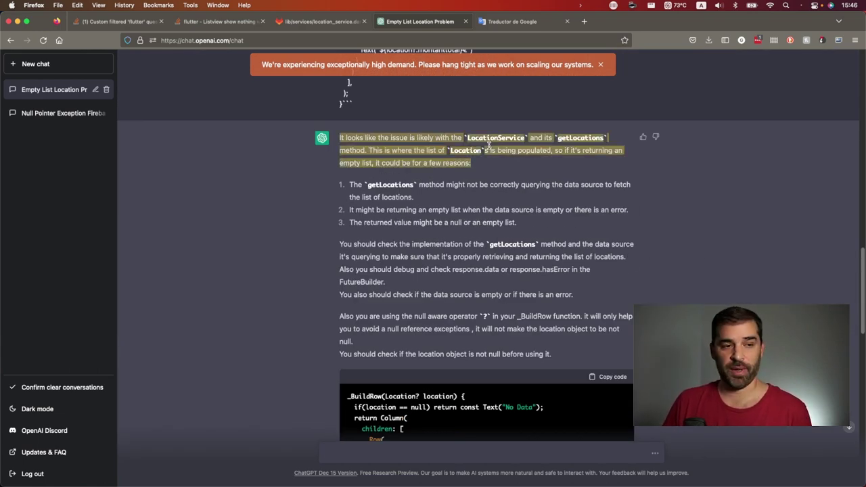
click(492, 196)
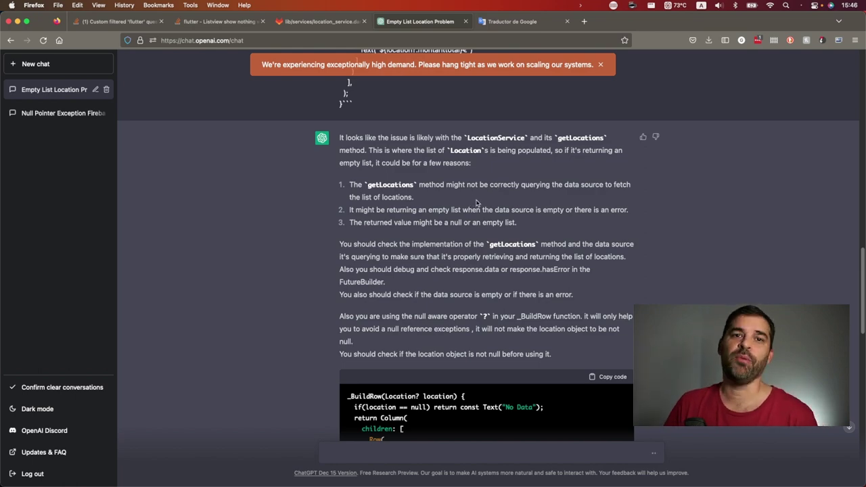
scroll(476, 202, down, 10)
scroll(466, 201, down, 10)
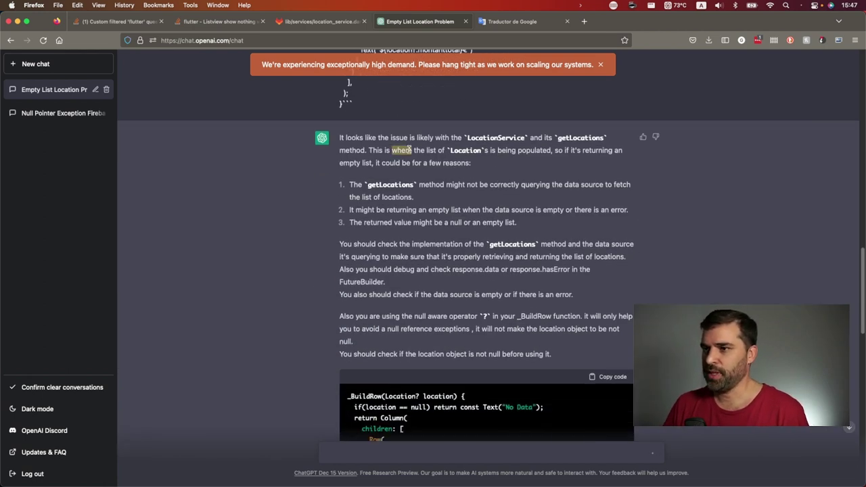
triple_click(410, 150)
click(127, 25)
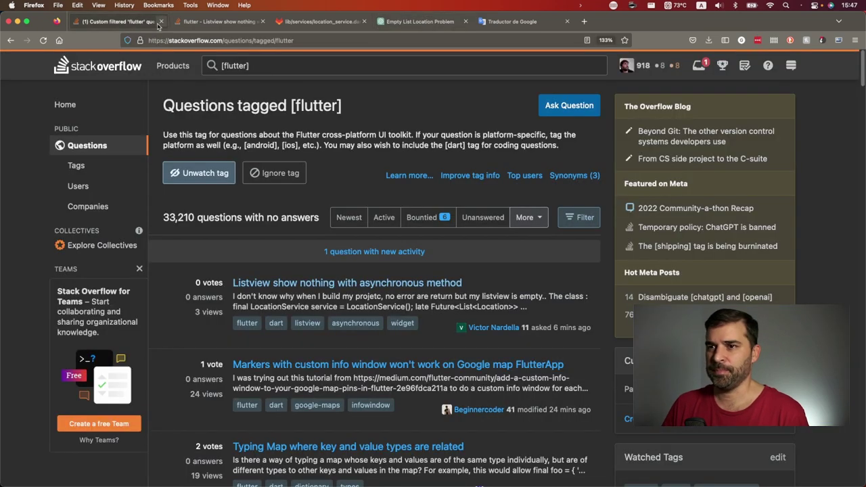
Paste ChatGPT's explanation into the Your Answer editor of the Listview question.
click(196, 21)
scroll(275, 259, down, 3)
scroll(275, 260, down, 5)
click(275, 260)
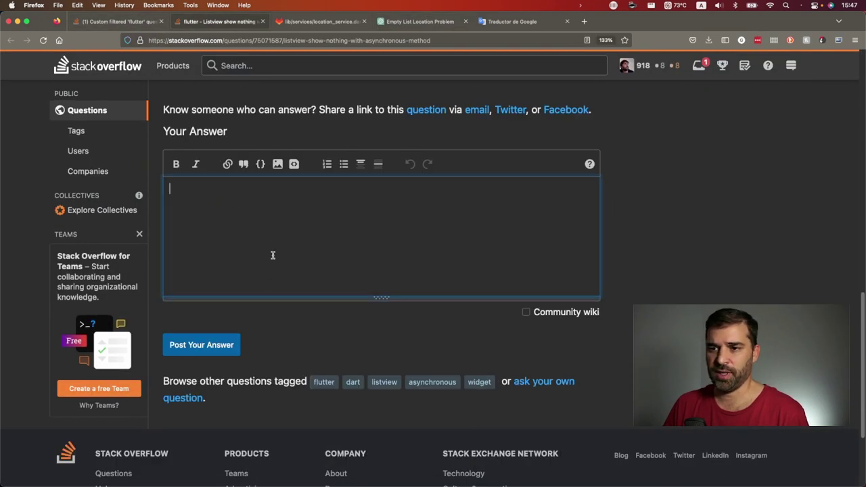
text(It looks like the issue is likely with the LocationService and its getLocations method. This is where the list of Locations is being populated, so if it's returning an empty list, it could be for a few reasons:      The getLocations method might not be correctly querying the data source to fetch the list of locations.     It might be returning an empty list when the data source is empty or there is an error.     The returned value might be a null or an empty list.)
scroll(258, 231, up, 1)
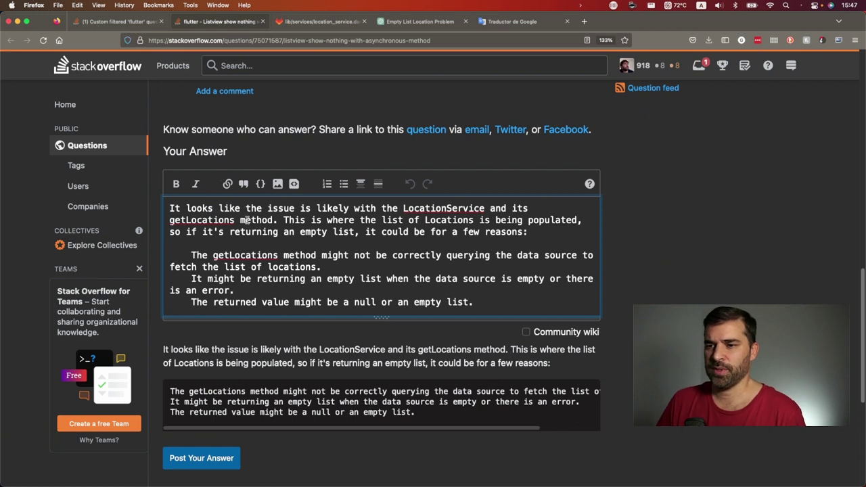
Format LocationService, both getLocations mentions and Locations as inline code.
double_click(408, 208)
click(261, 183)
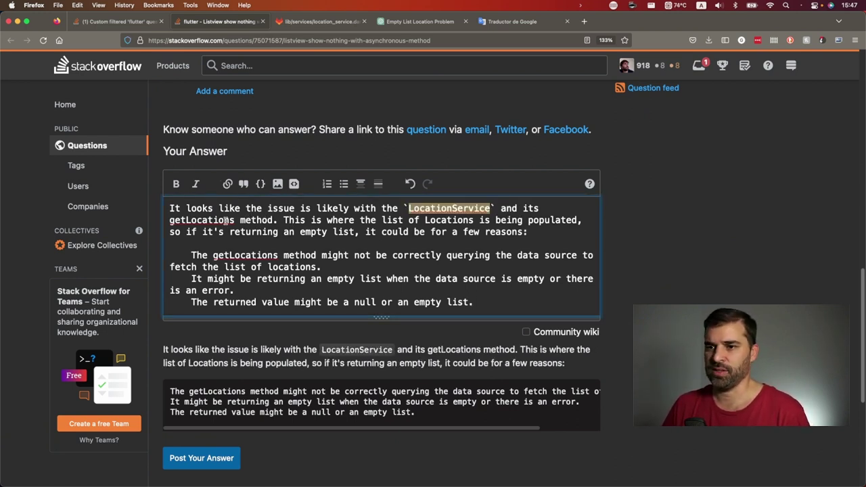
double_click(203, 220)
click(260, 183)
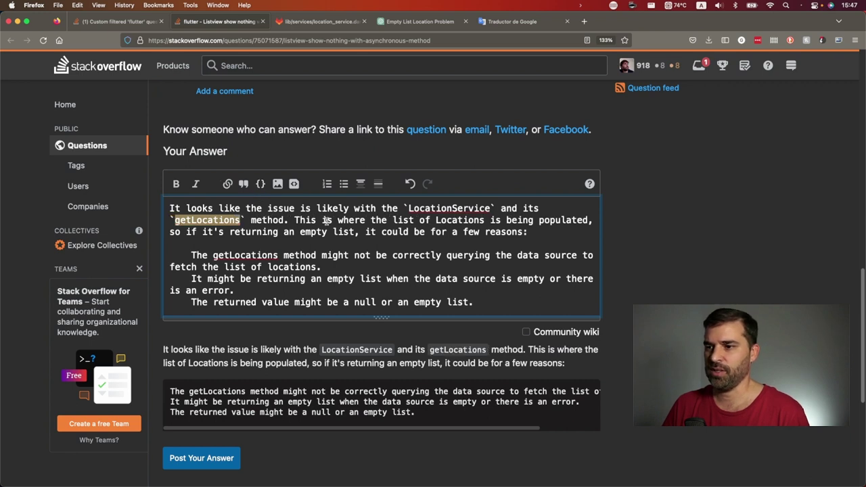
double_click(460, 220)
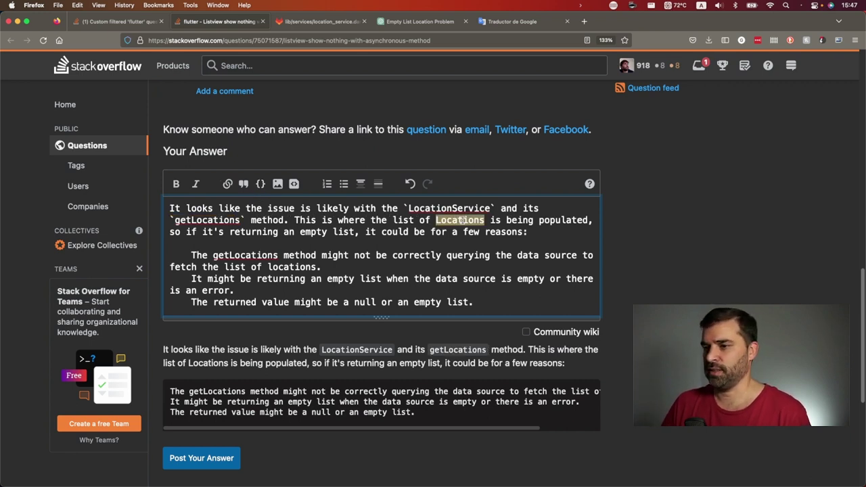
click(260, 183)
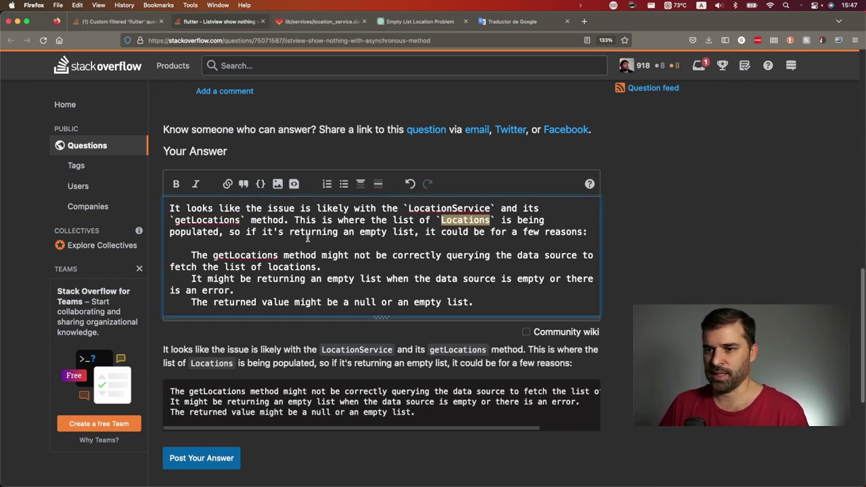
double_click(239, 255)
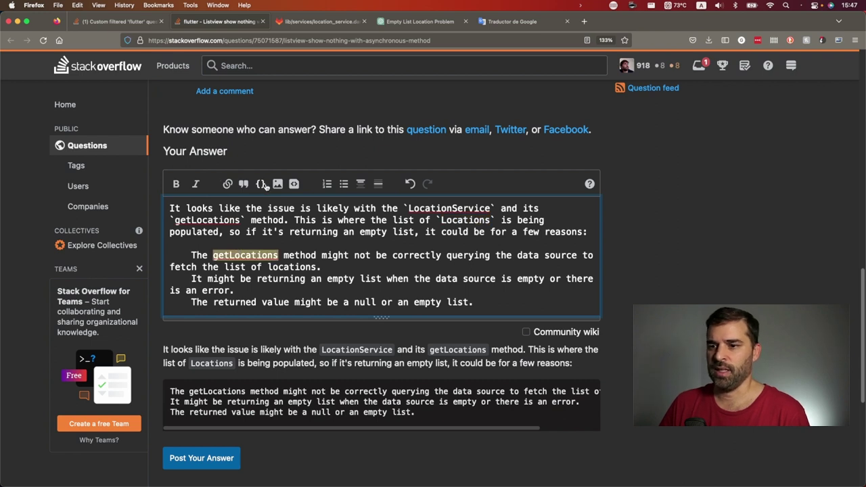
click(260, 183)
Remove the leading indentation from the three reason lines.
click(193, 254)
key(shift+Home)
key(BackSpace)
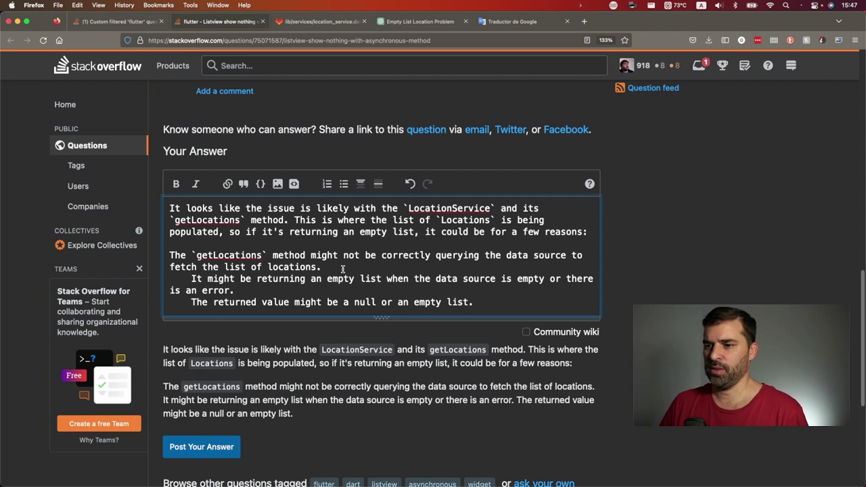
key(shift+Right)
key(shift+Right)
key(shift+Right)
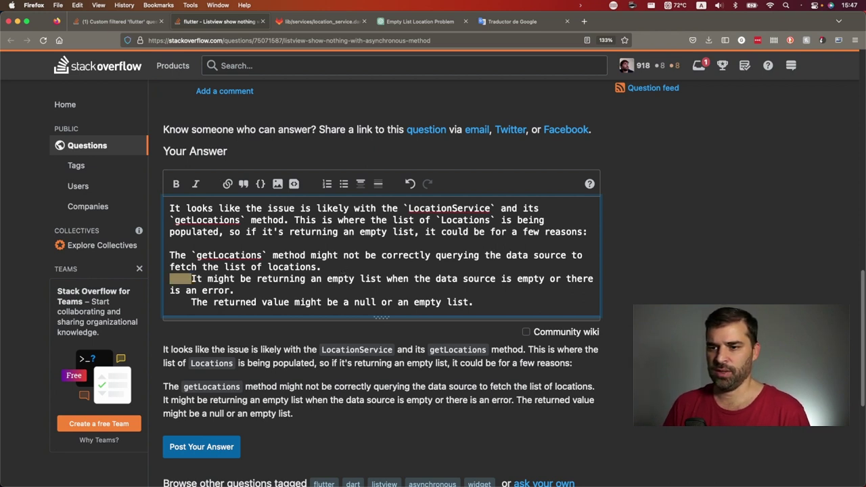
key(BackSpace)
key(Right)
key(shift+Right)
key(shift+Right)
key(shift+Right)
key(BackSpace)
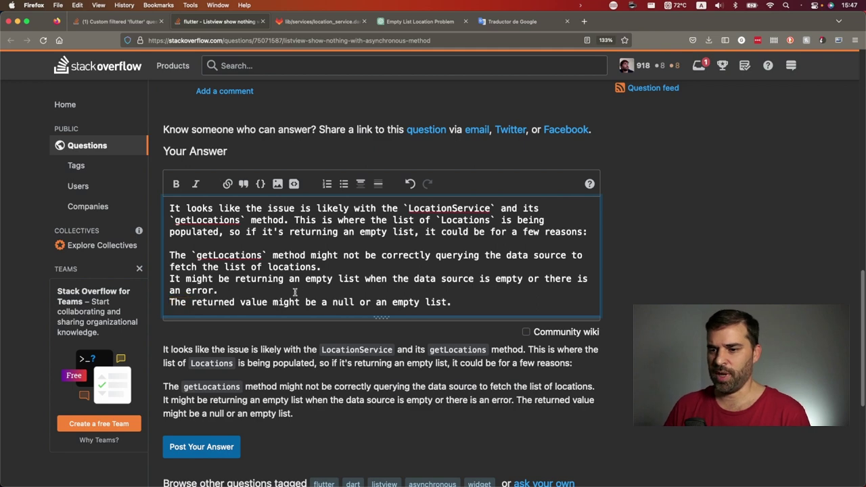
key(ctrl+Tab)
scroll(476, 317, up, 3)
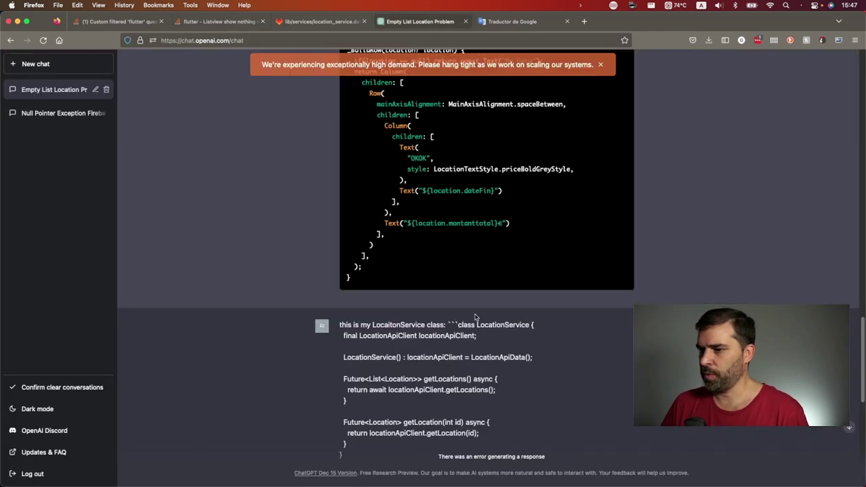
Edit and resubmit the LocationService question for a fresh answer, then return to location_service.dart.
click(628, 329)
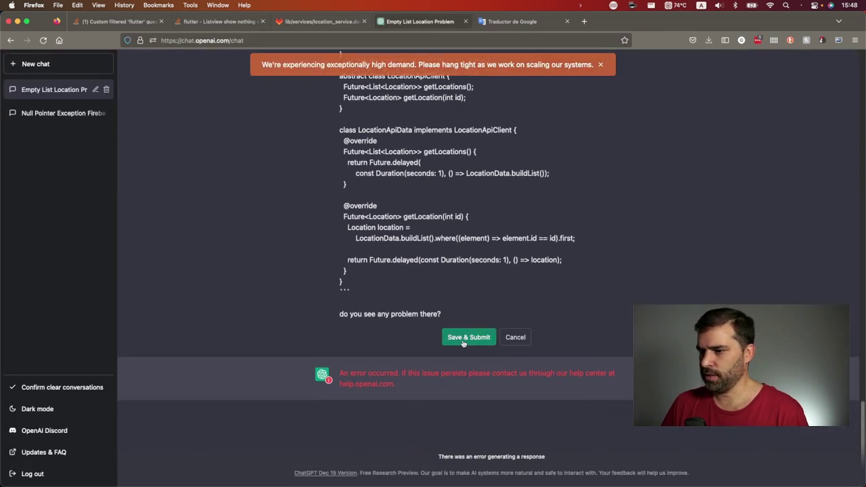
click(445, 345)
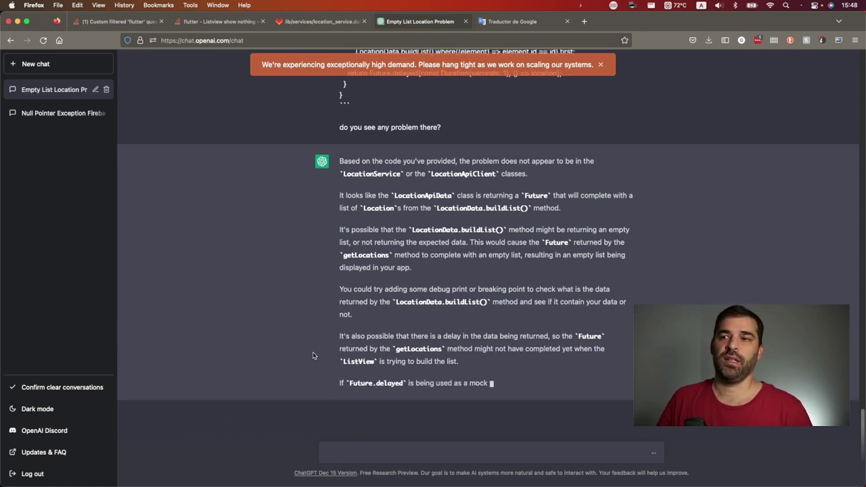
click(319, 21)
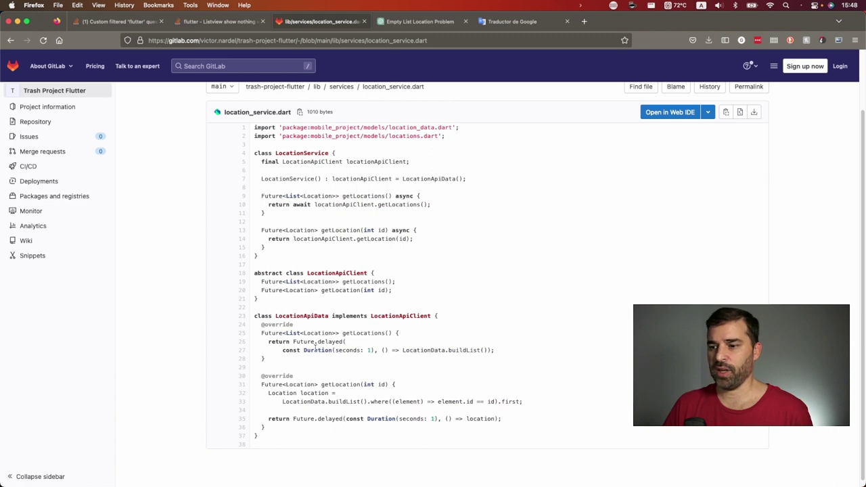
Highlight the getLocations override on lines 24–27 and compare it with ChatGPT's answer.
drag(495, 351, 262, 329)
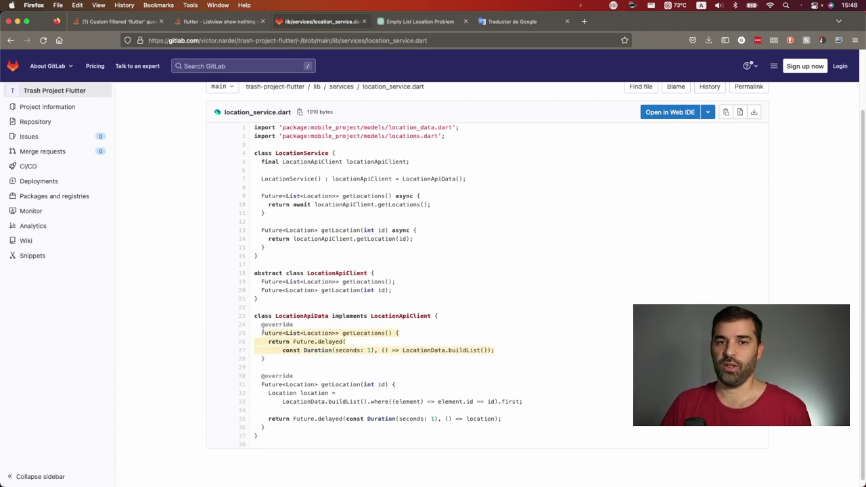
key(ctrl+Tab)
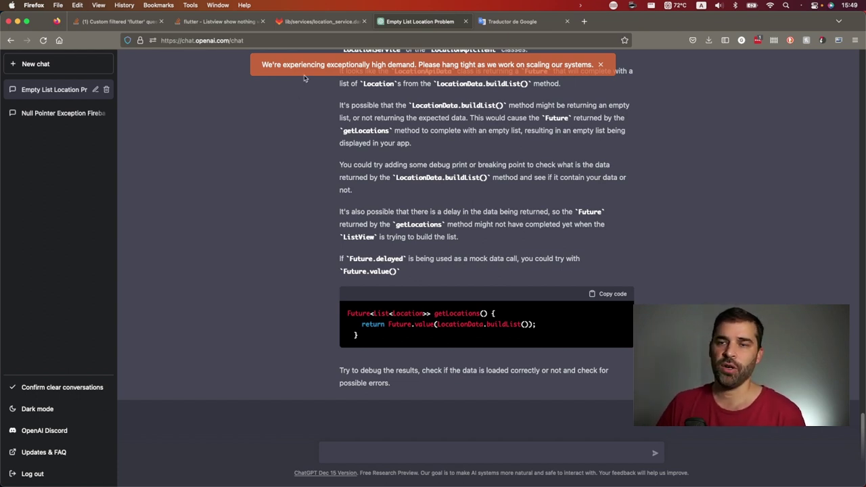
click(327, 27)
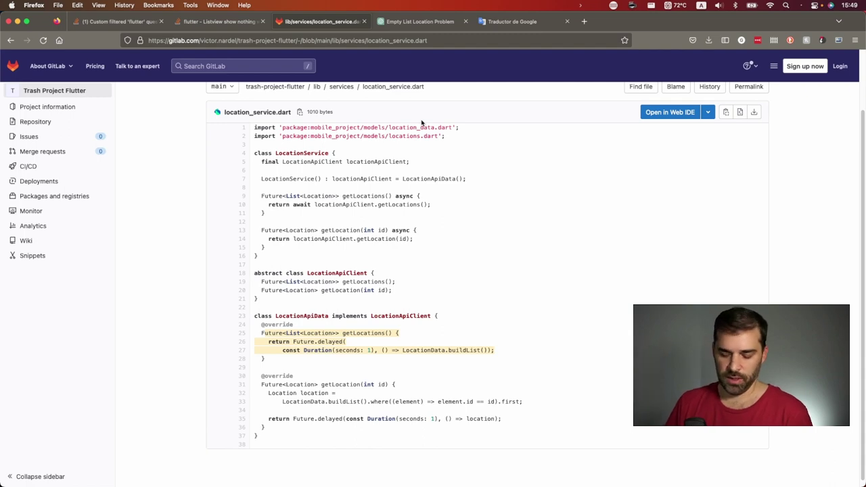
Search for 'dart pard' in a new tab to reach DartPad.
key(super+t)
text(dart [a)
key(BackSpace)
key(BackSpace)
text(pard)
key(Return)
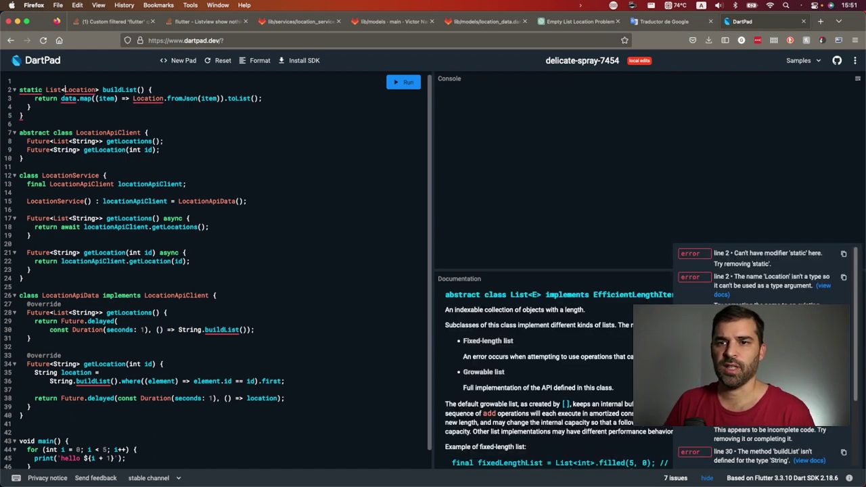
Make buildList return List<String> with the values "1", "2", "3".
double_click(79, 89)
text(String)
click(65, 90)
text(S)
click(97, 98)
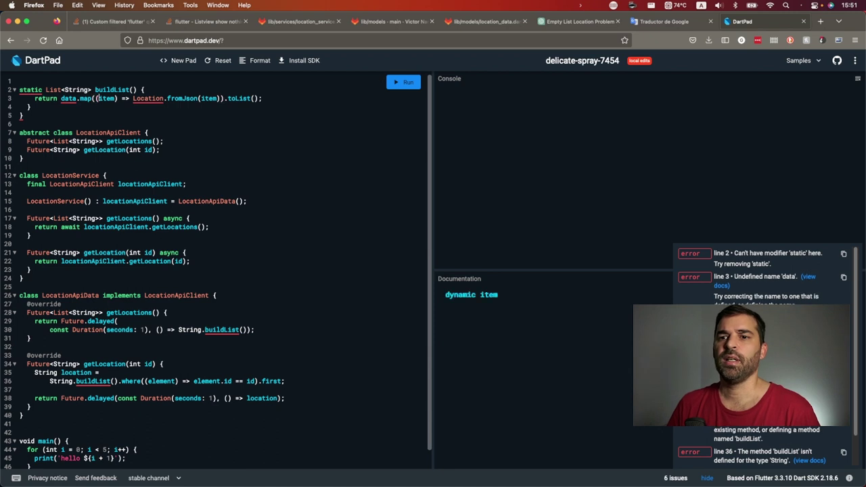
drag(61, 98, 263, 98)
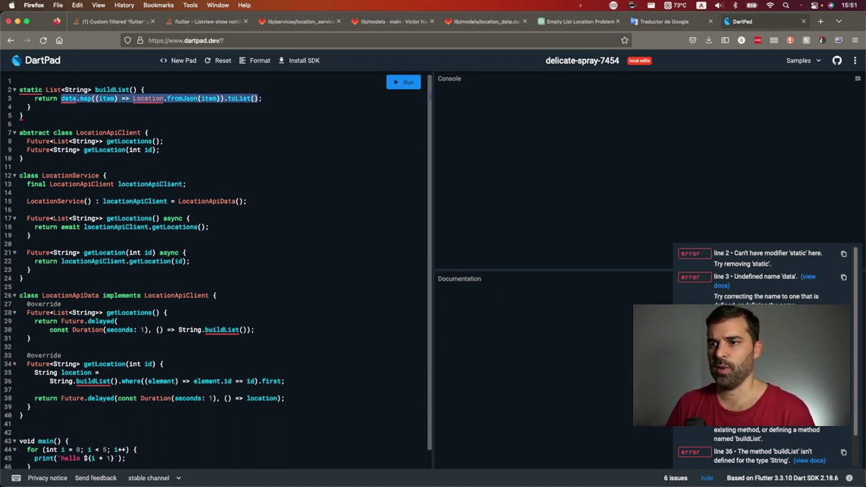
text([)
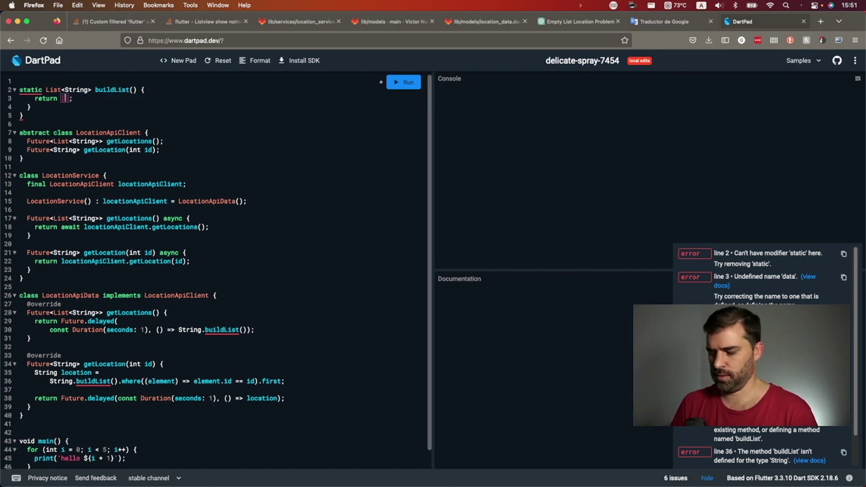
text(", ")
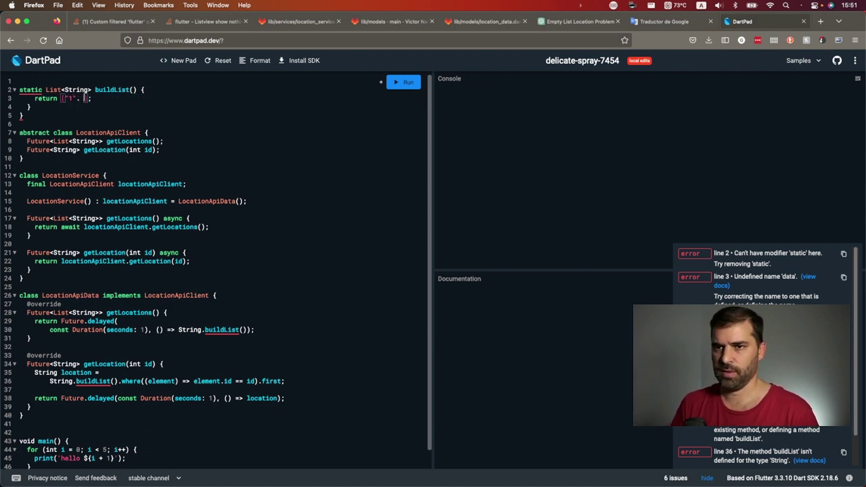
text(2" , "3")
key(BackSpace)
key(BackSpace)
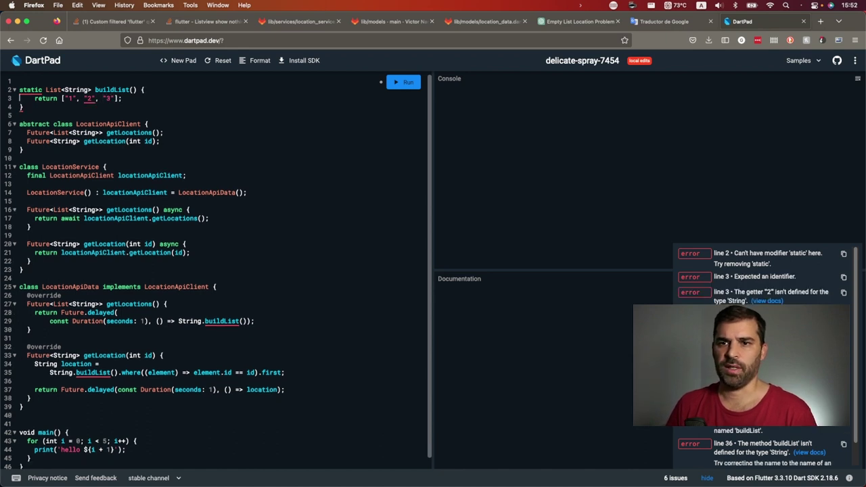
Remove static from buildList, the String. call prefixes and .id on line 35, then review the classes.
key(super+x)
key(Delete)
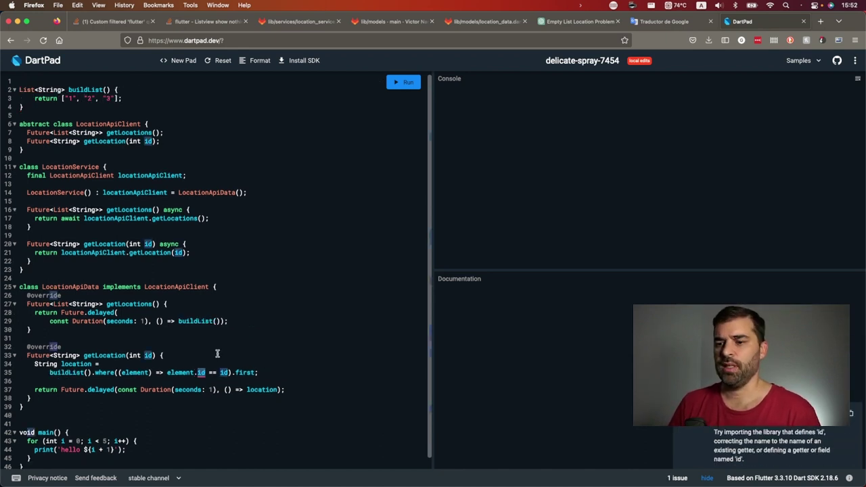
key(BackSpace)
key(BackSpace)
key(BackSpace)
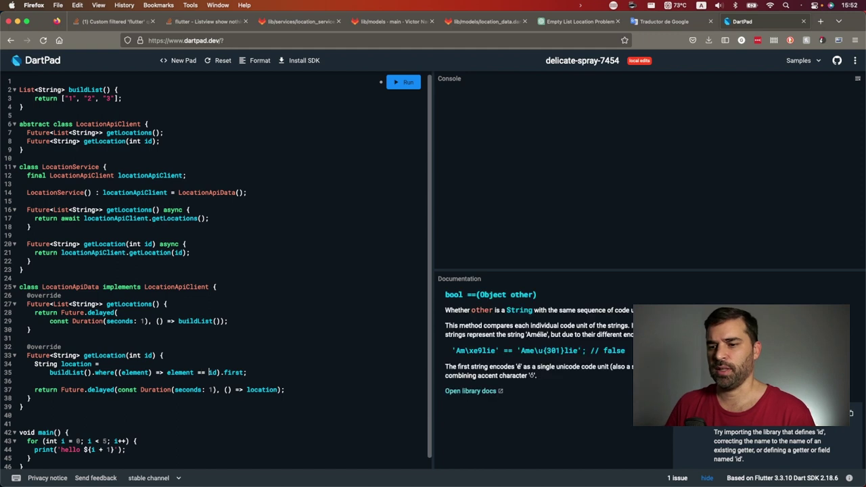
click(209, 372)
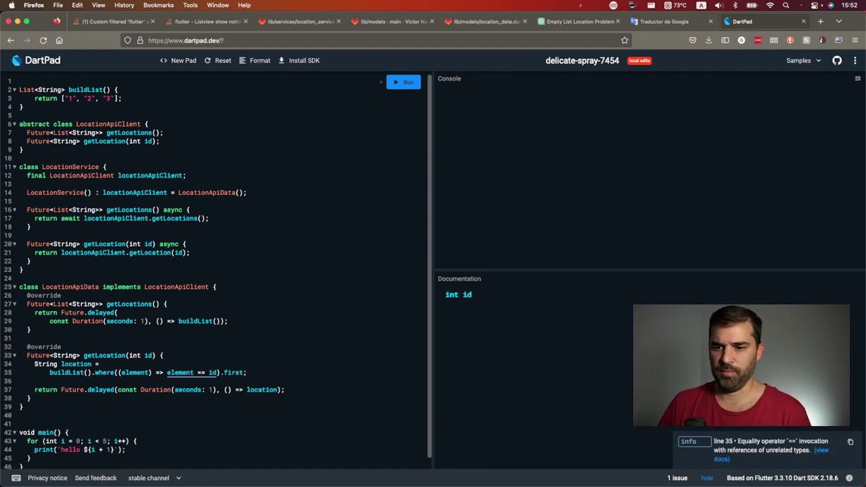
scroll(210, 372, down, 1)
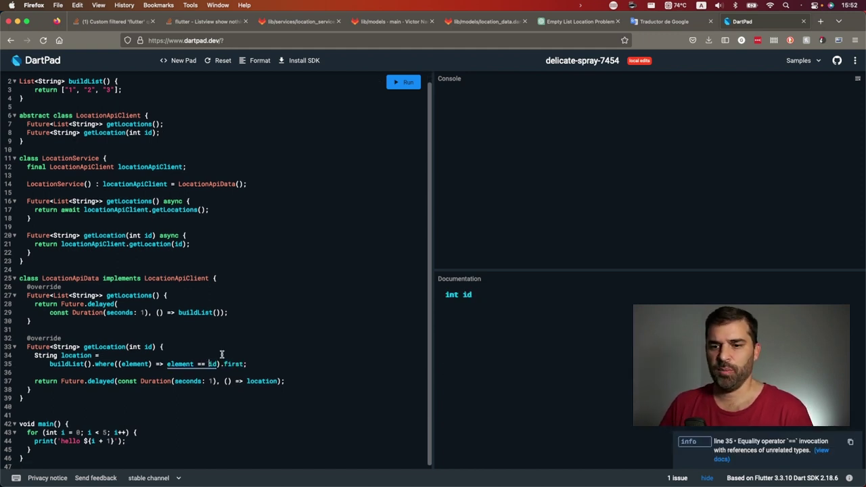
scroll(93, 166, up, 1)
click(75, 167)
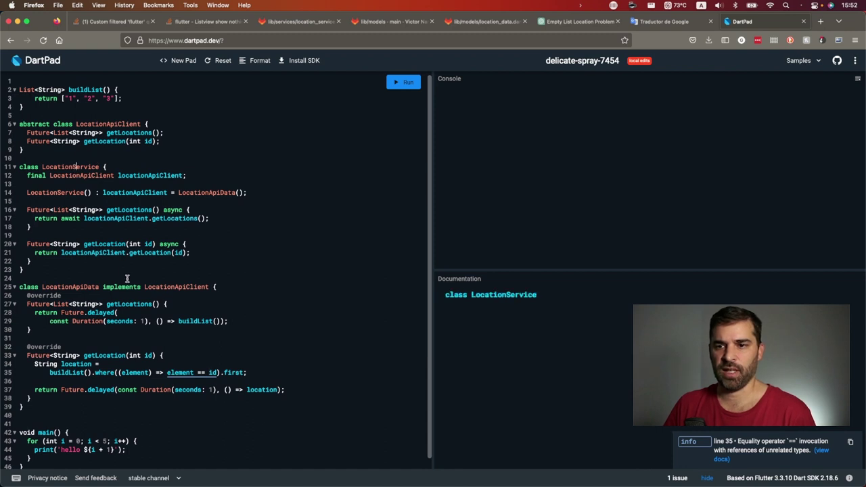
key(Down)
key(Up)
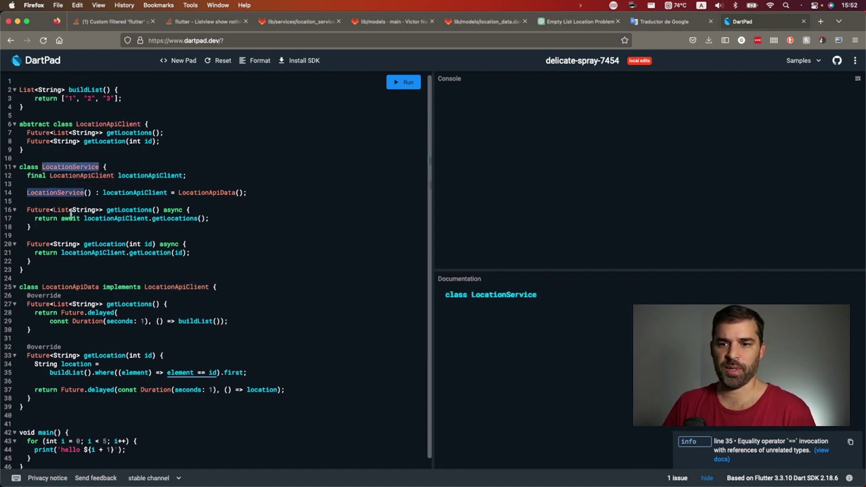
Delete the for-loop from main() and start making main async.
scroll(12, 458, down, 1)
drag(24, 432, 24, 449)
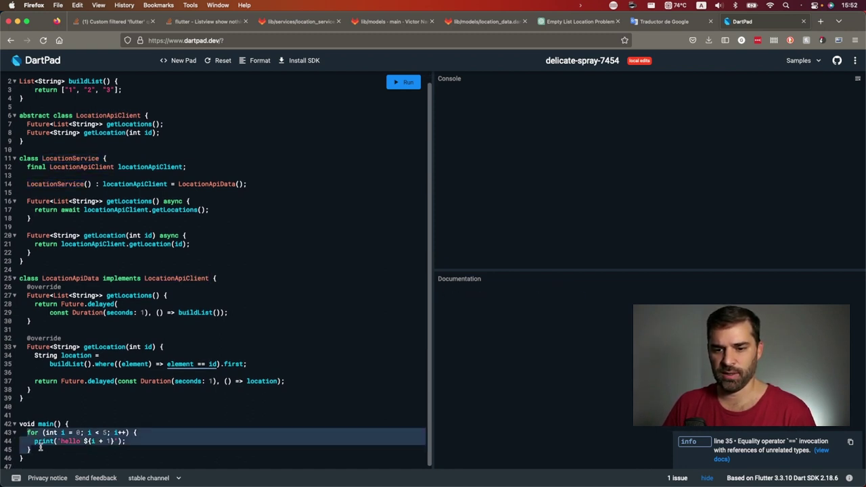
key(BackSpace)
text(asy)
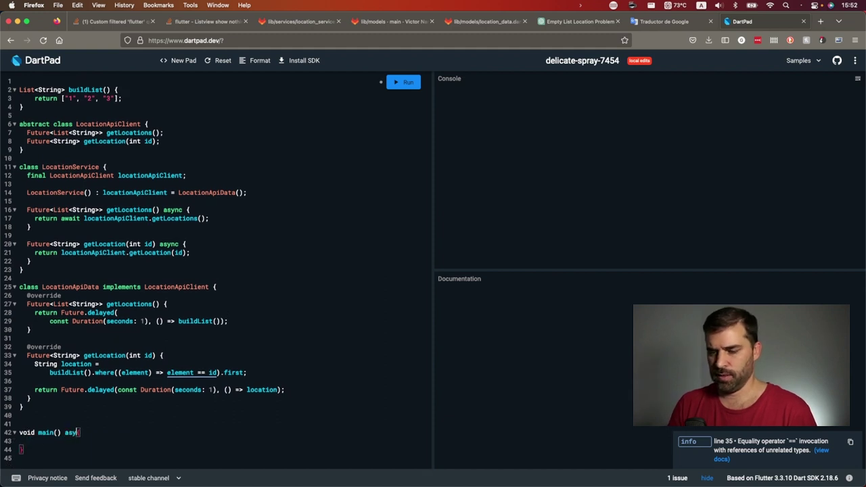
text(ync {)
Insert var r = await LocationService().getLocations(); into the async main().
key(Down)
text(ar r =)
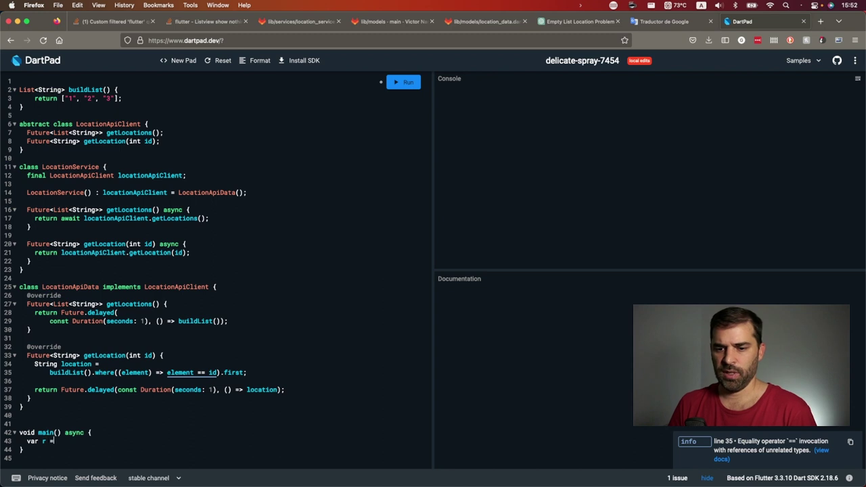
text( LocationService().)
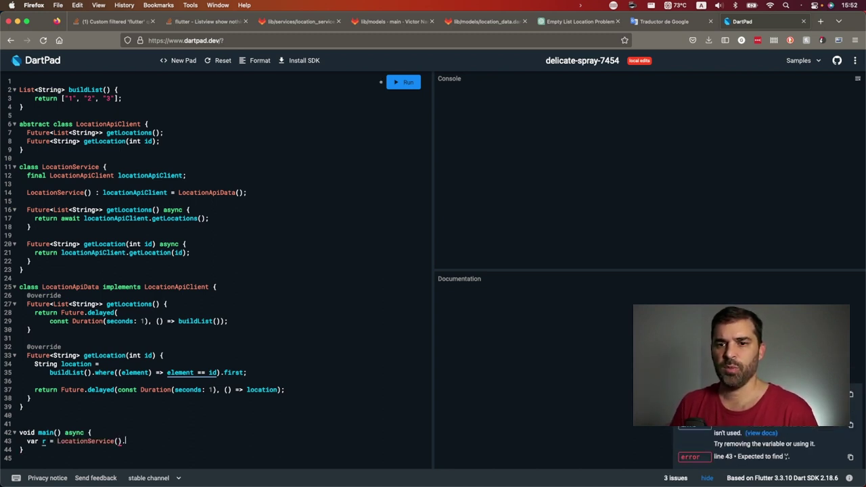
text(get)
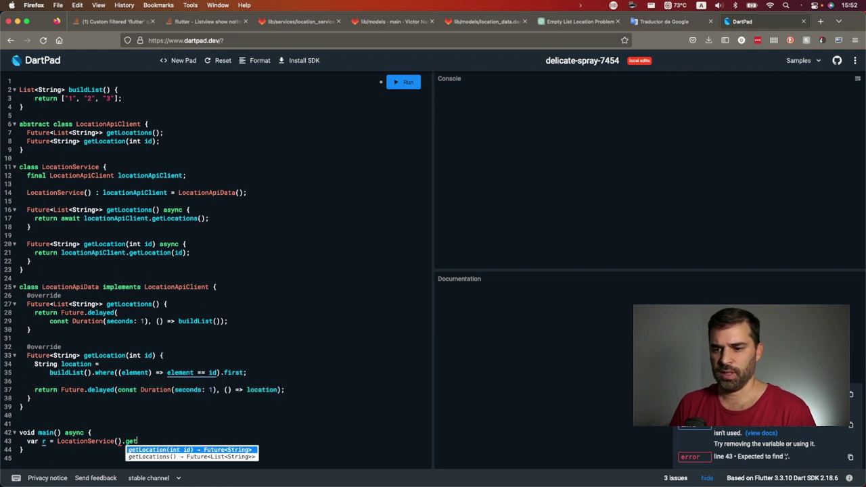
key(Down)
key(Return)
text(;()
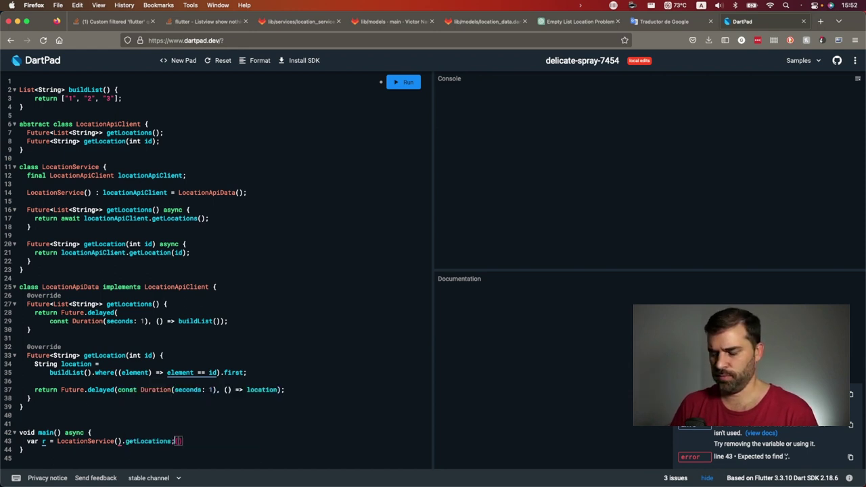
key(BackSpace)
text(;)
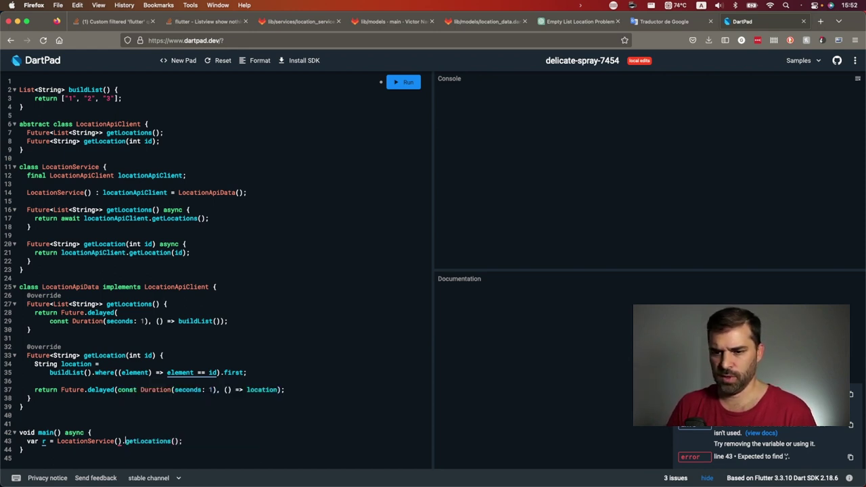
click(57, 441)
text(await)
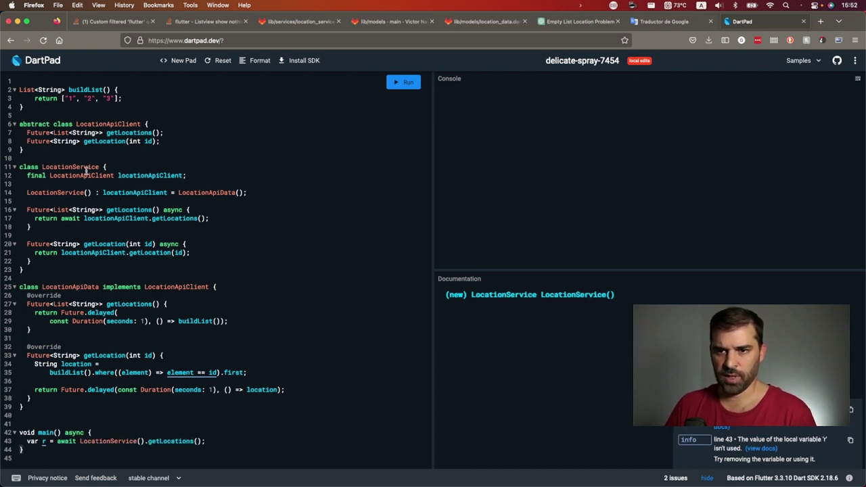
Add print(r); after the getLocations call and check the Future.delayed documentation.
click(224, 444)
key(Return)
text(nt(r);)
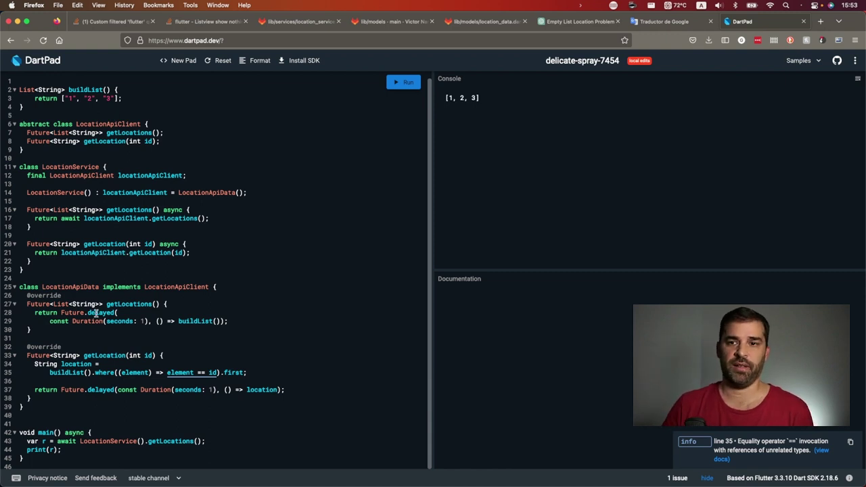
click(95, 388)
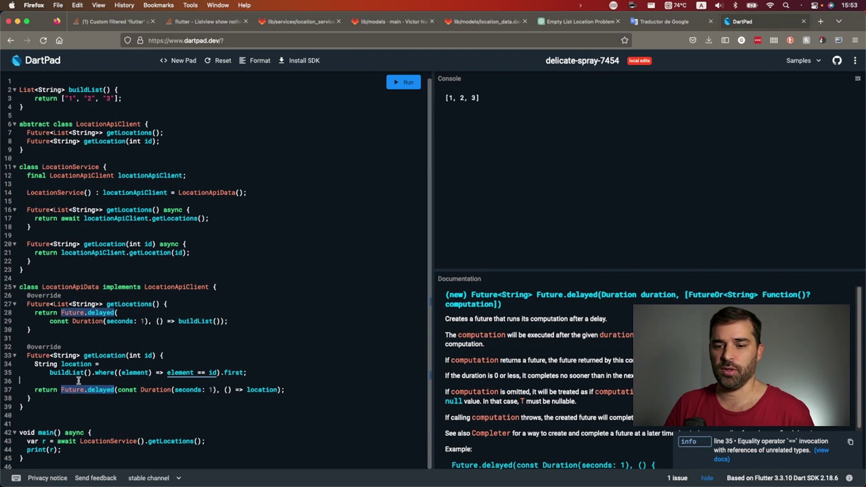
key(Up)
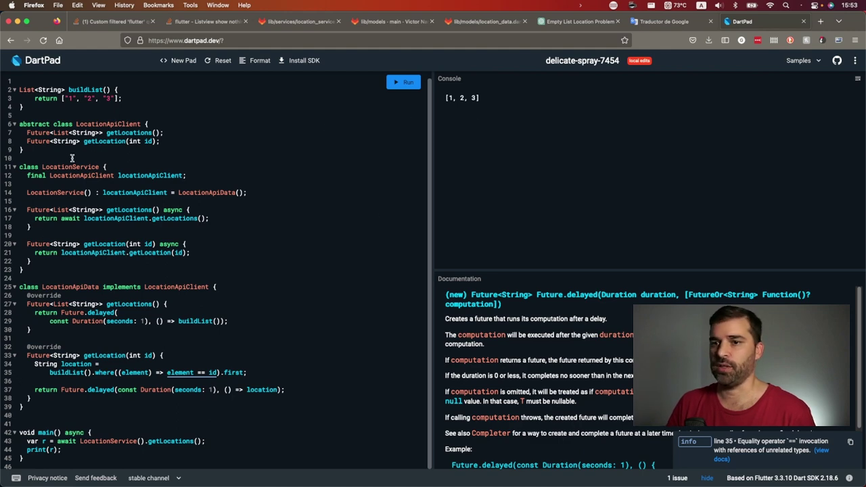
key(ctrl+Tab)
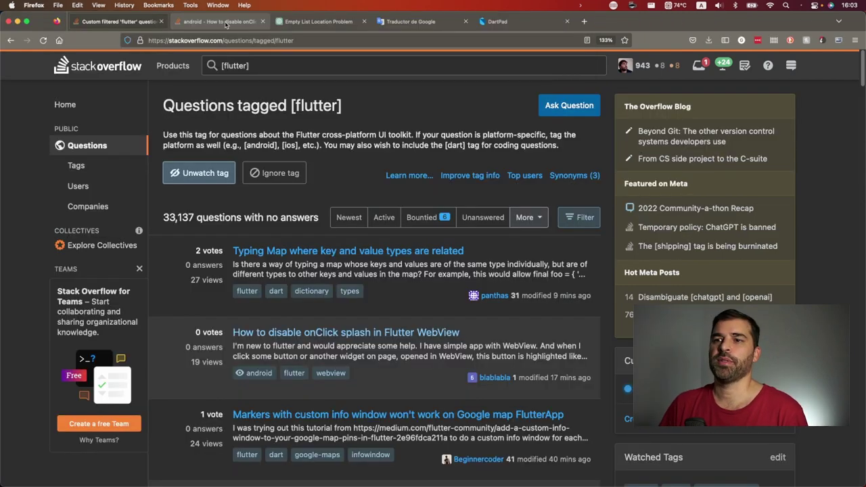
Open the 'How to disable onClick splash in Flutter WebView' question from the flutter list.
click(227, 23)
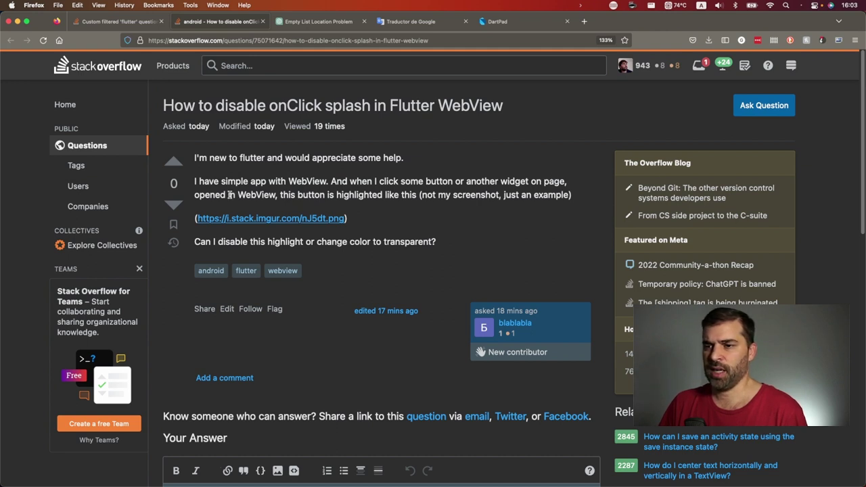
View the question's linked example screenshot, then come back to the question.
super+click(315, 215)
key(ctrl+Tab)
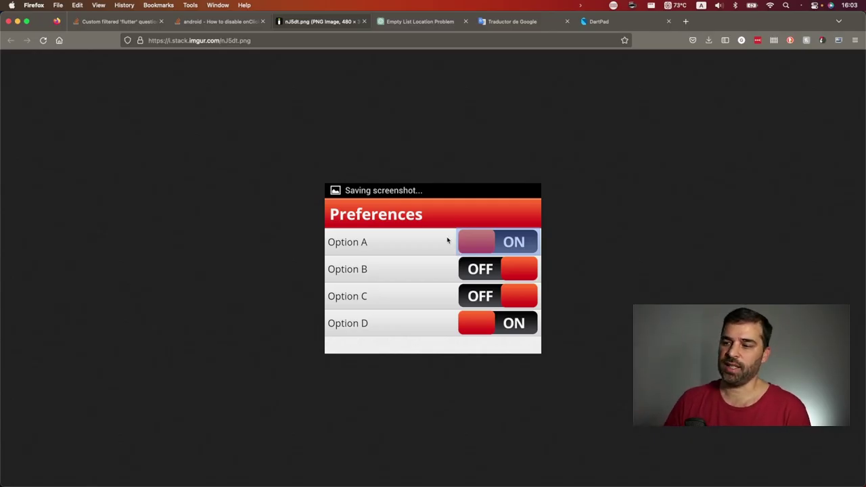
key(ctrl+shift+Tab)
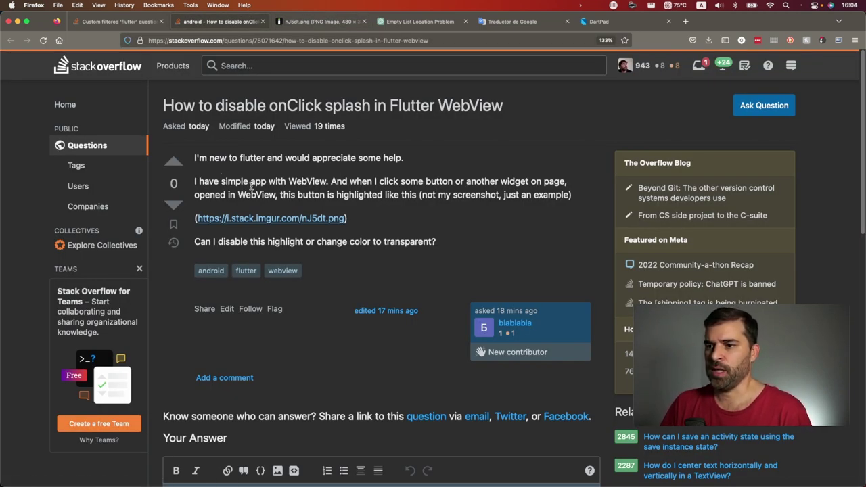
Paste the question's main WebView paragraph into a fresh ChatGPT chat.
triple_click(223, 183)
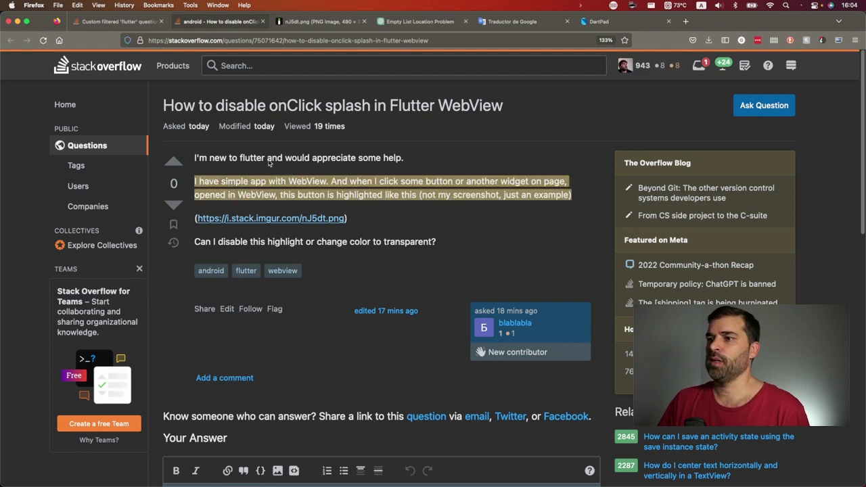
click(393, 22)
click(381, 446)
key(super+v)
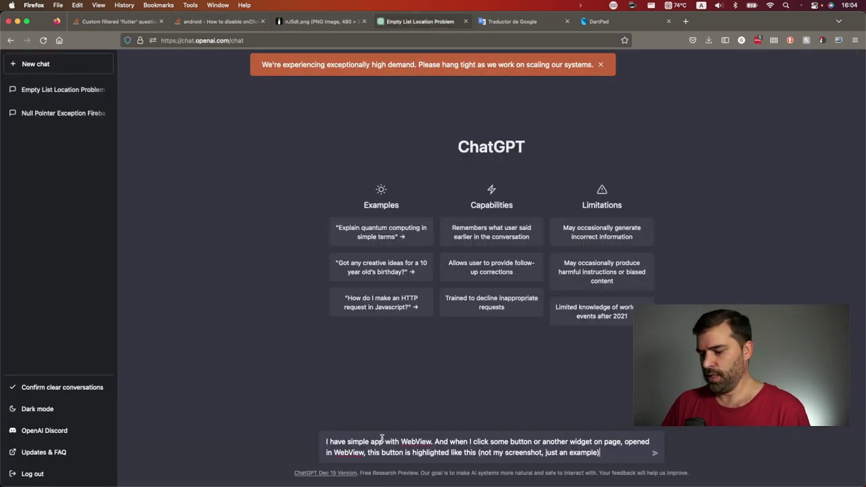
Send the WebView highlight question and read the -webkit-tap-highlight-color: transparent reply.
key(Return)
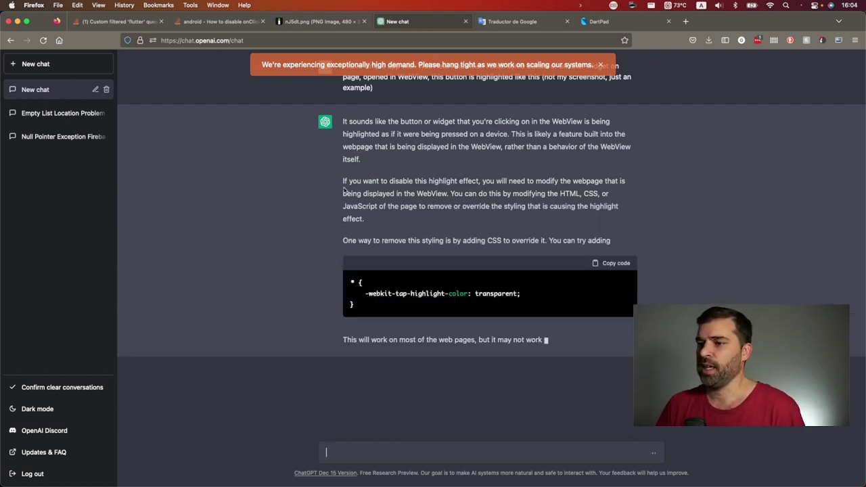
drag(382, 138, 617, 235)
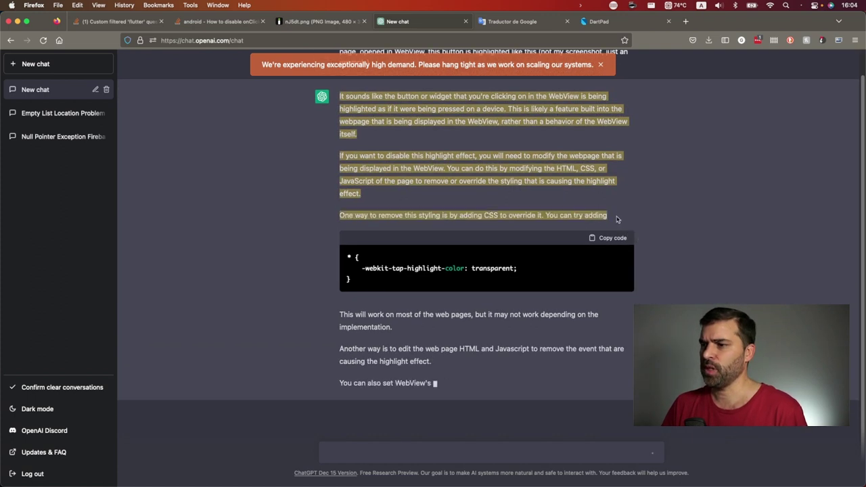
click(220, 25)
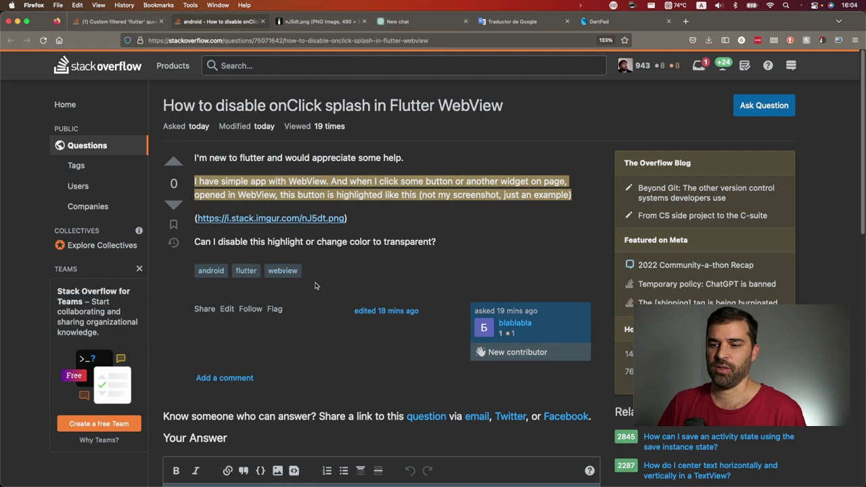
Paste ChatGPT's -webkit-tap-highlight-color: transparent CSS snippet into the answer draft.
scroll(280, 329, down, 5)
key(ctrl+Tab)
key(ctrl+Tab)
click(607, 203)
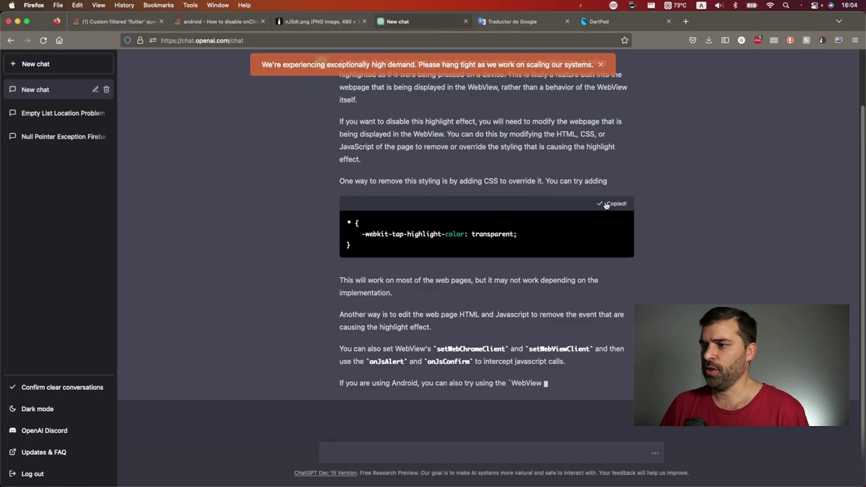
key(ctrl+shift+Tab)
key(ctrl+shift+Tab)
key(super+v)
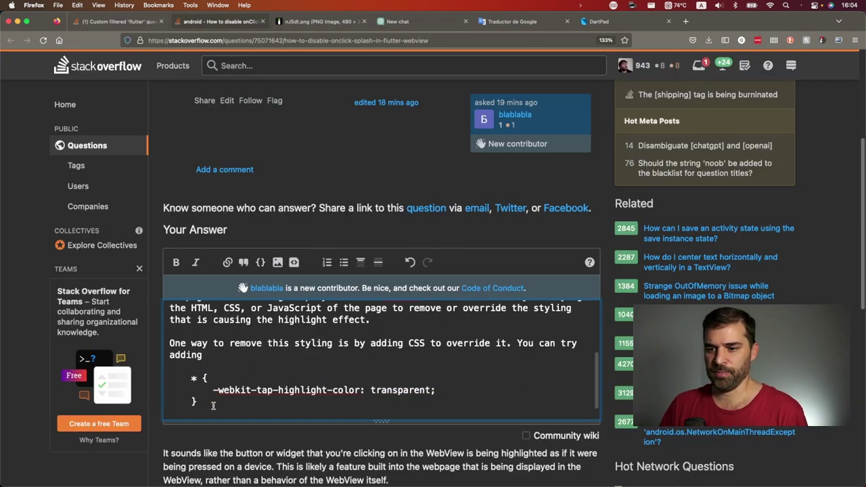
Review ChatGPT's caveat paragraphs mentioning setWebChromeClient and setWebViewClient.
key(ctrl+Tab)
key(ctrl+Tab)
triple_click(347, 234)
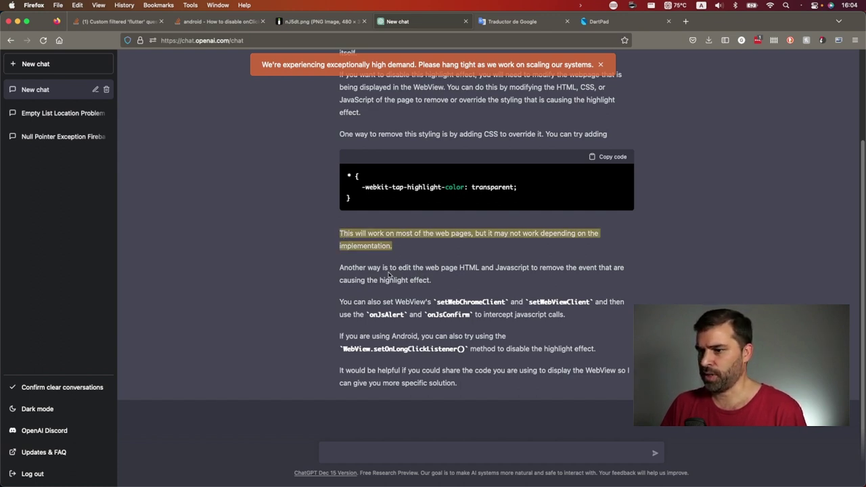
shift+click(456, 283)
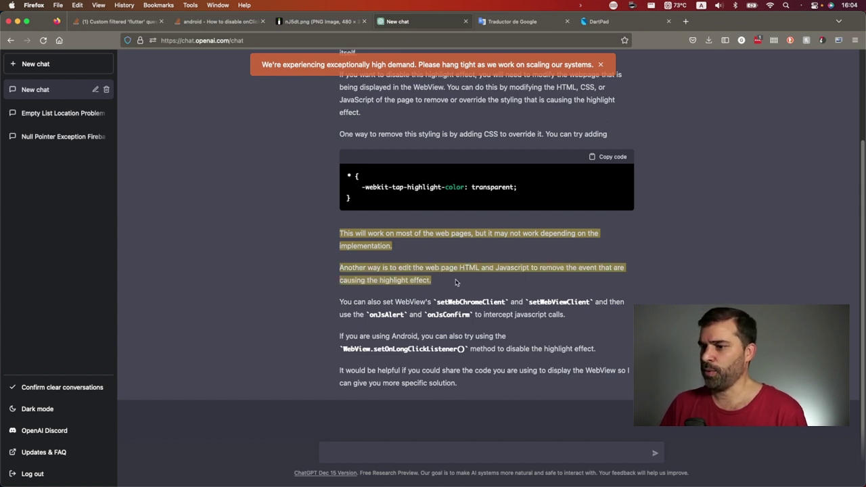
click(455, 282)
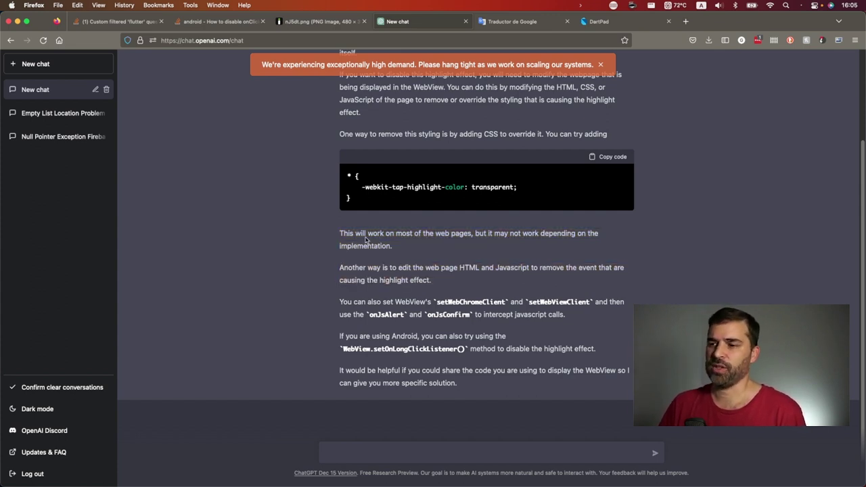
double_click(449, 304)
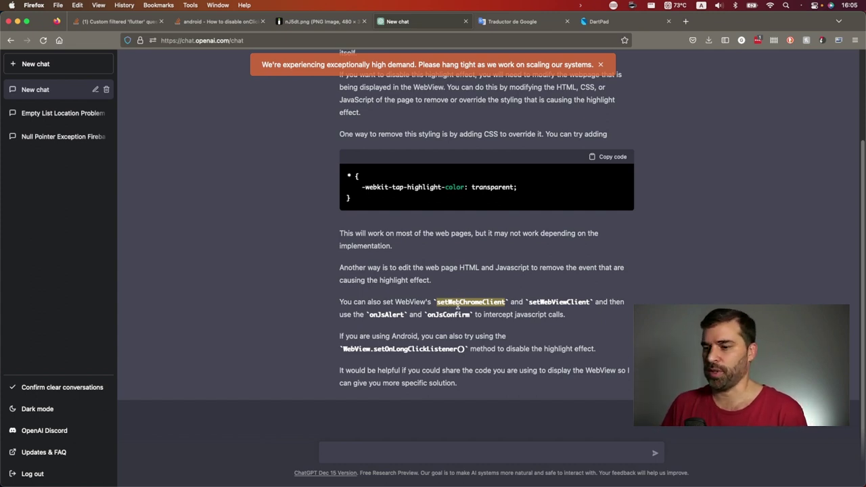
double_click(557, 308)
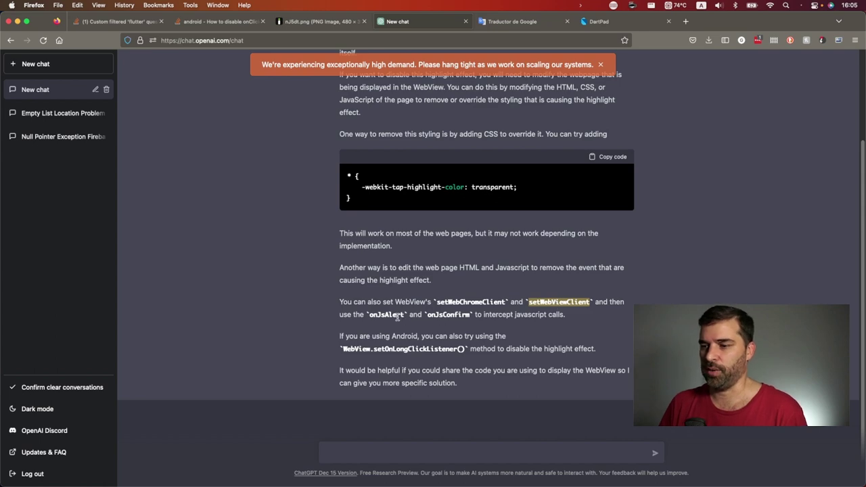
click(443, 322)
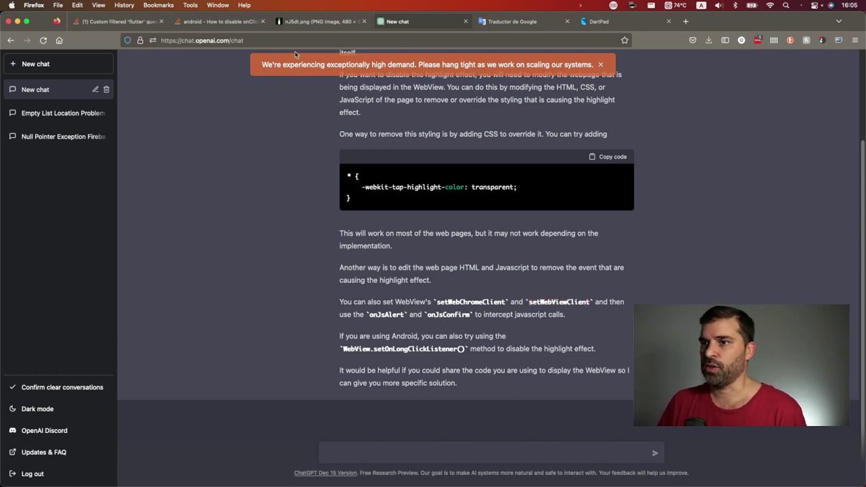
Post the answer on the WebView question and close its tab.
click(217, 21)
scroll(266, 373, down, 2)
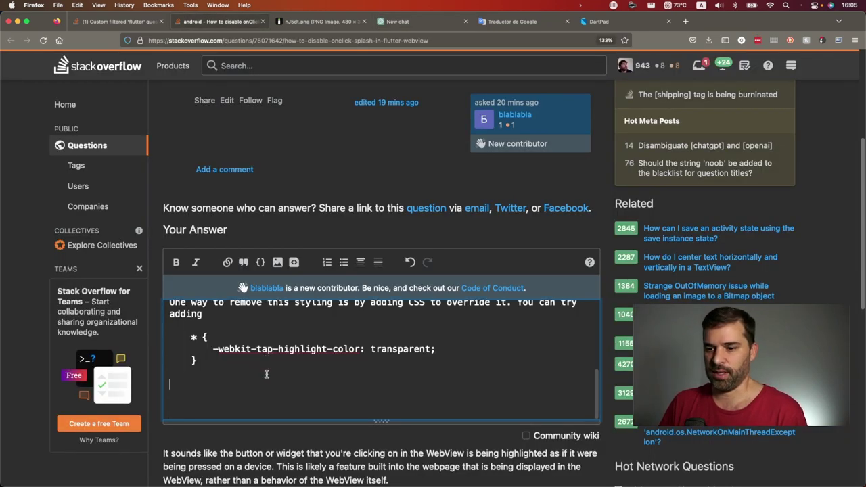
scroll(266, 372, down, 6)
key(ctrl+Return)
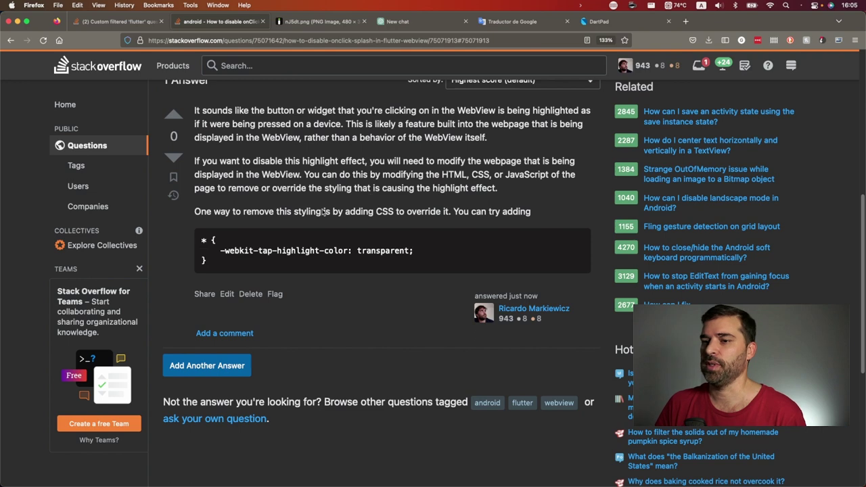
scroll(314, 238, up, 1)
key(super+w)
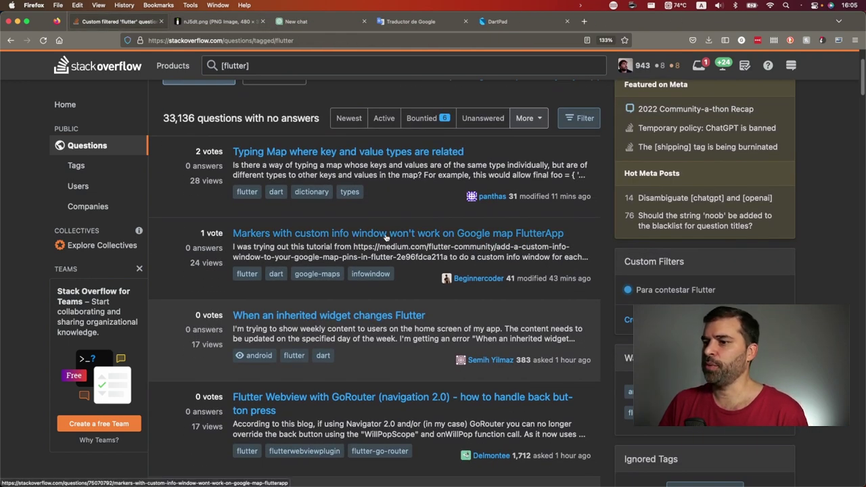
Open 'Build failed in Flutter app due to video_compress package' in its own tab.
scroll(173, 248, down, 1)
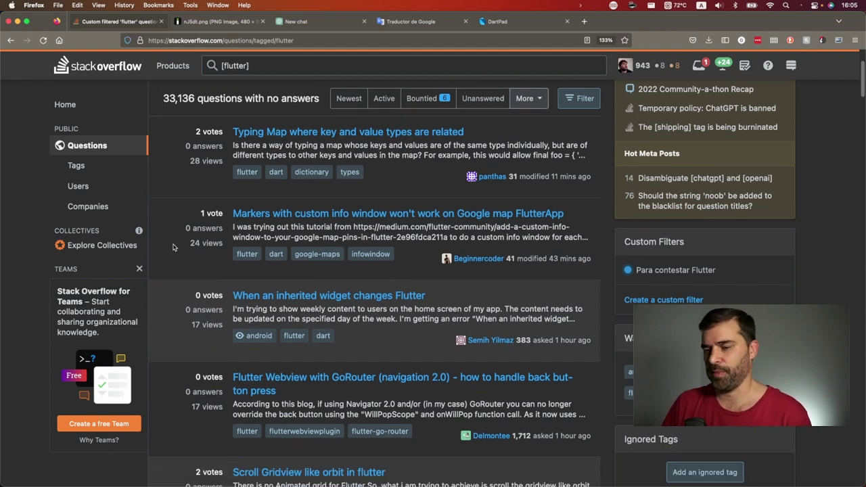
scroll(172, 248, down, 5)
super+click(304, 236)
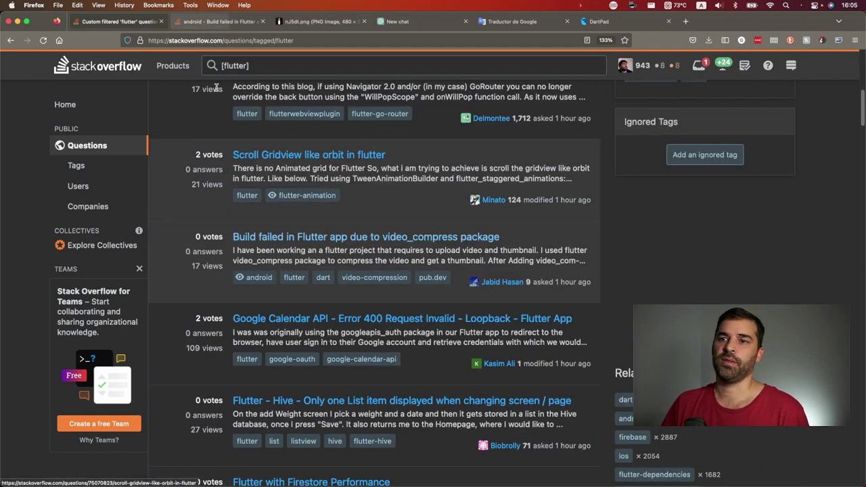
click(221, 22)
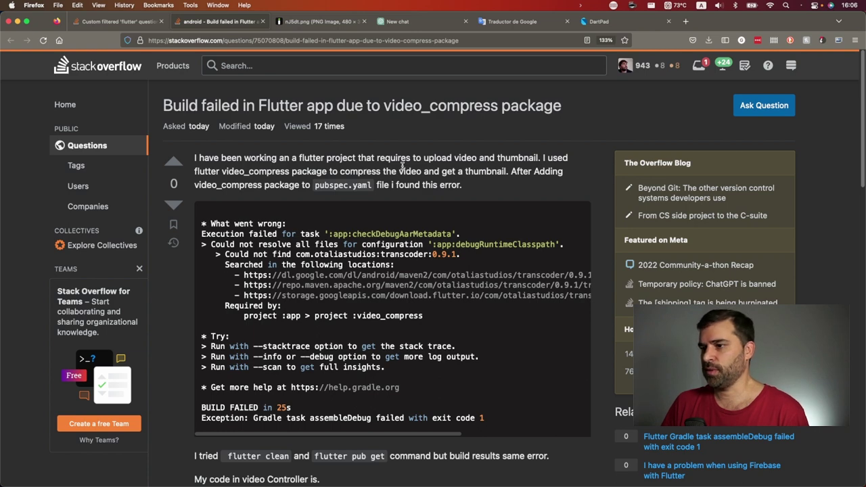
Paste the video_compress question's first paragraph into a new ChatGPT prompt.
triple_click(268, 170)
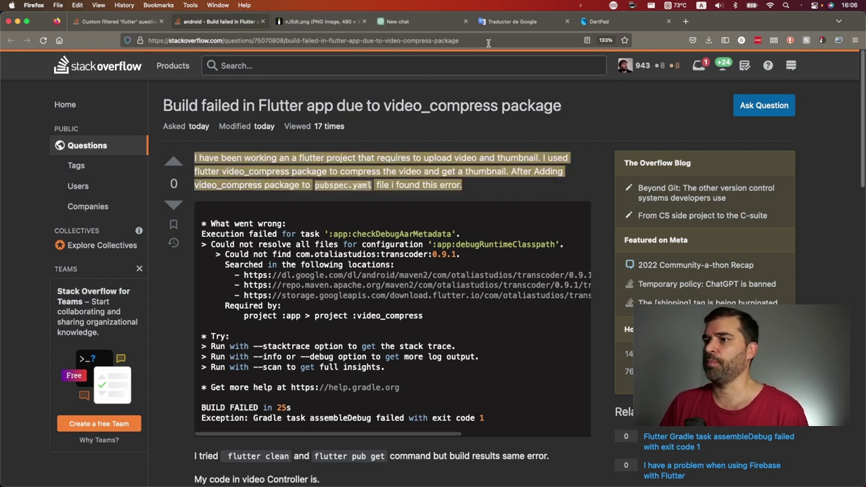
click(406, 21)
click(59, 65)
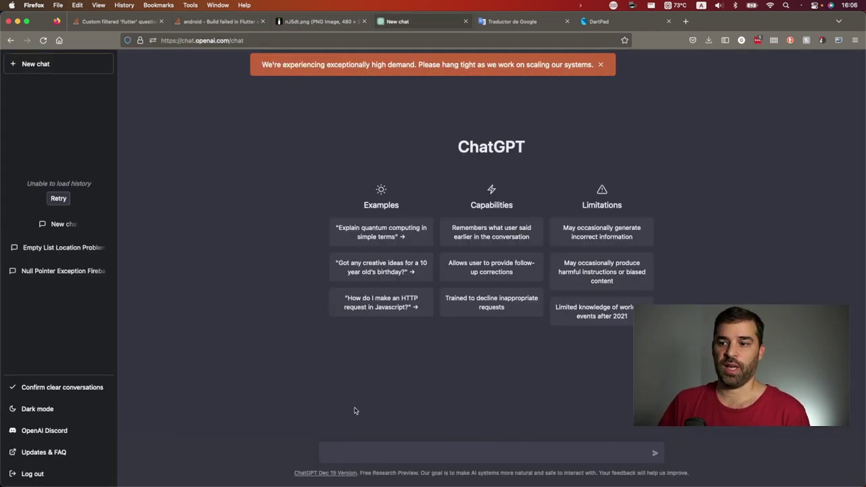
click(364, 449)
key(super+v)
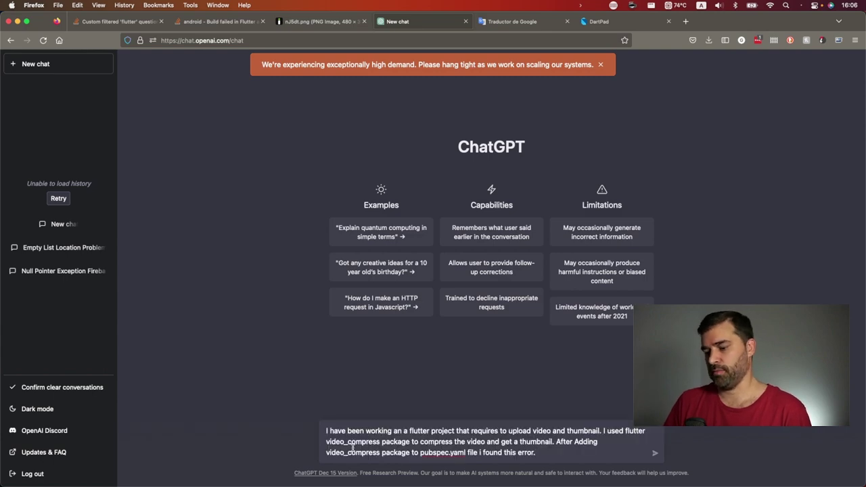
key(shift+Return)
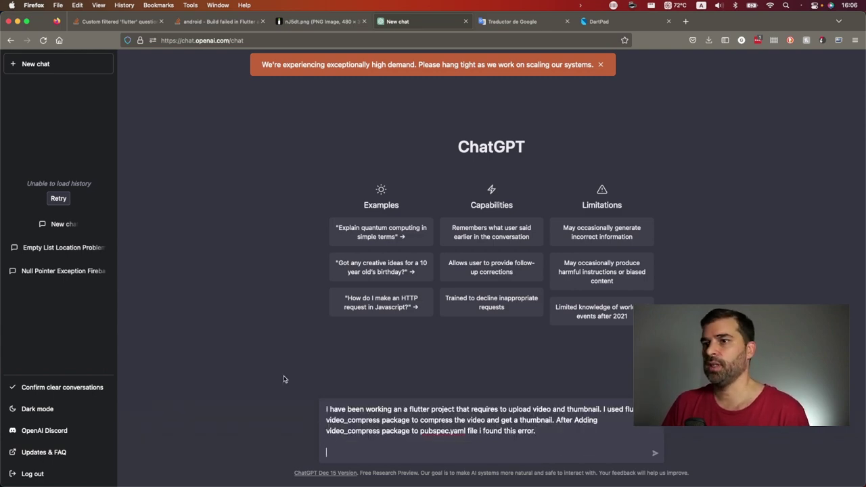
Examine the error's otaliastudios transcoder dependency and the three searched repository URLs.
key(super+2)
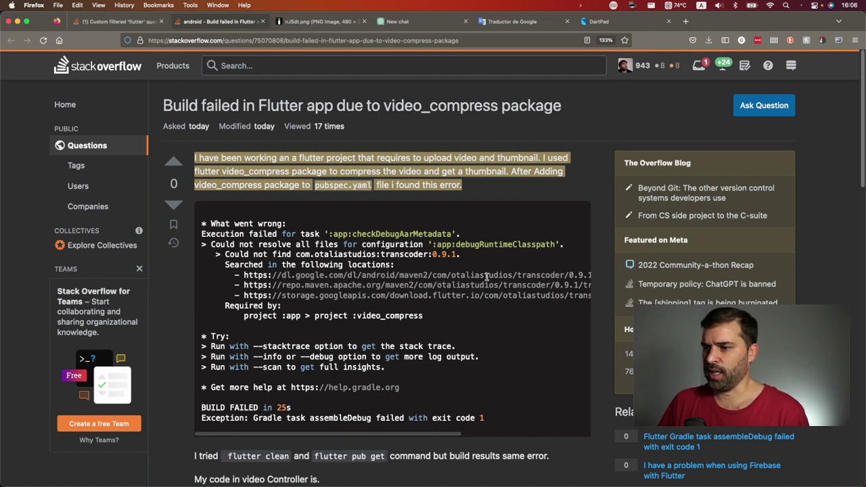
double_click(349, 255)
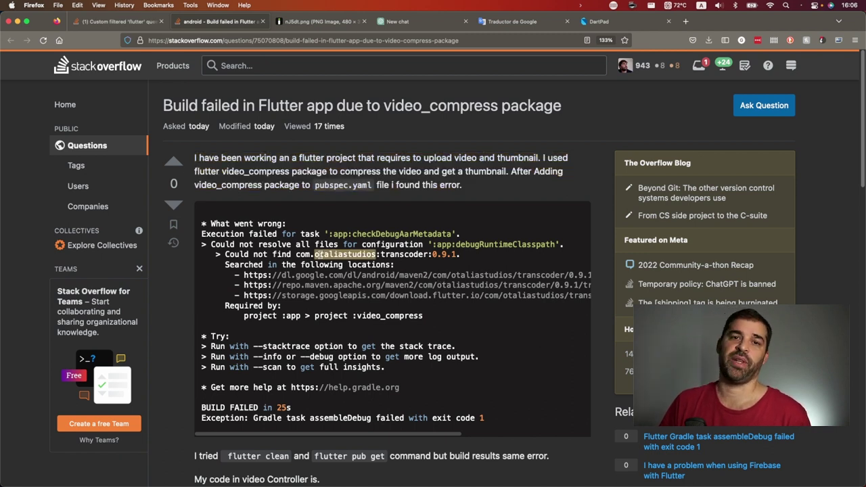
drag(430, 254, 461, 254)
click(292, 254)
drag(295, 254, 428, 254)
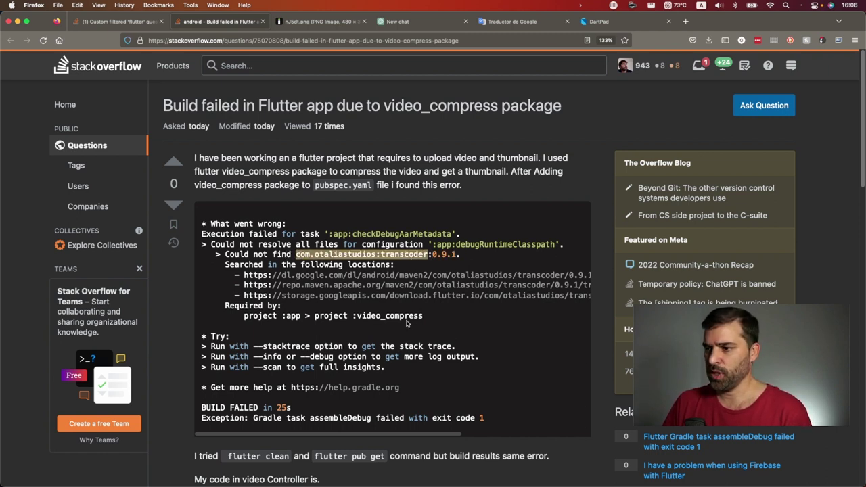
drag(267, 275, 276, 297)
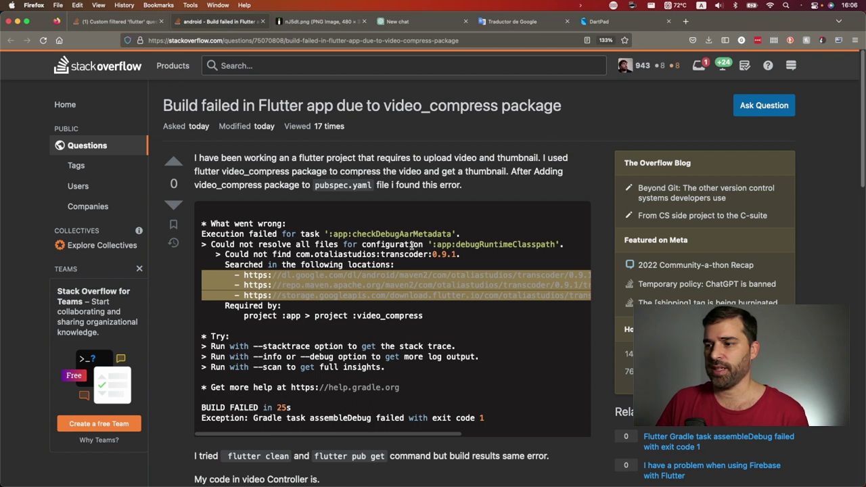
drag(433, 254, 462, 255)
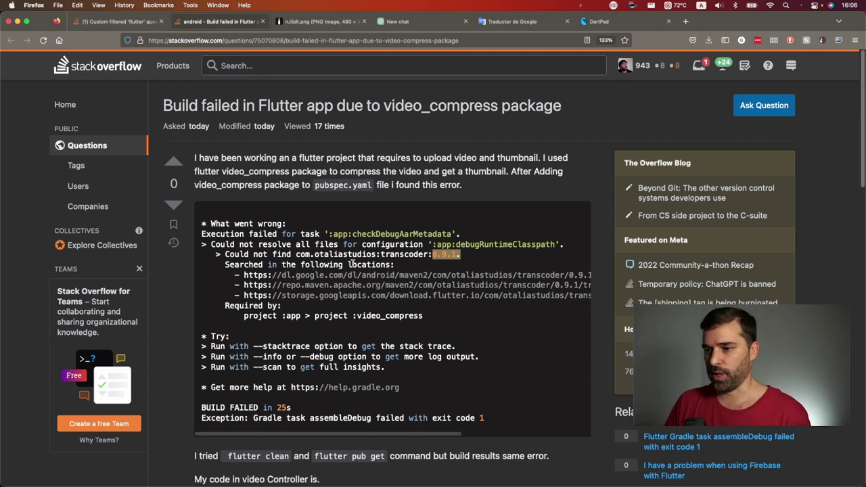
Search the web for com.otaliastudios:transcoder:0.9.1 in a new tab.
drag(295, 255, 461, 255)
key(super+c)
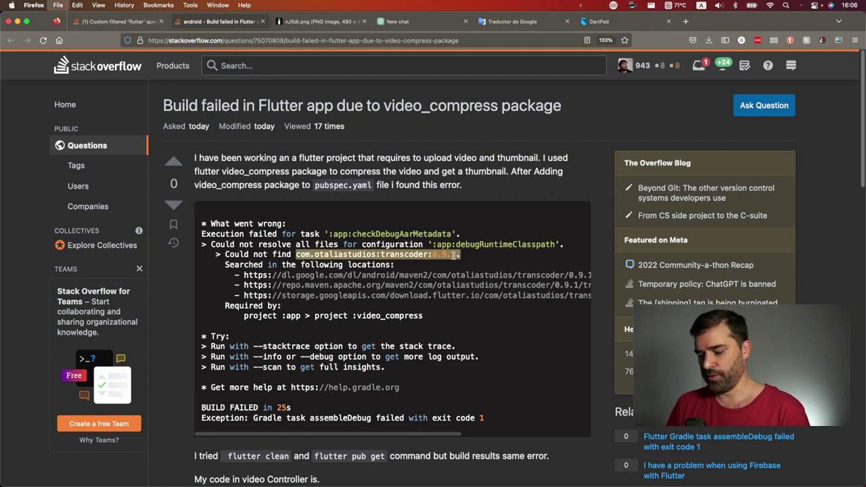
key(super+t)
key(super+v)
key(Return)
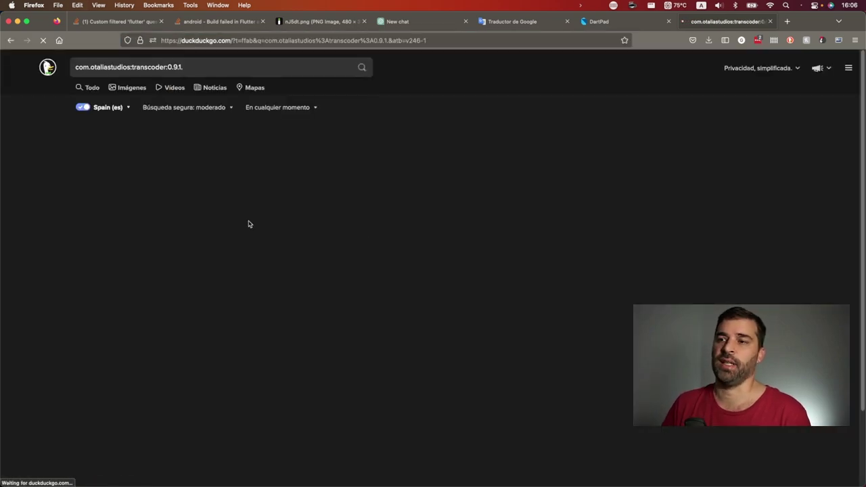
Open the Maven Repository transcoder result and bring up the GitHub VideoCompress issue #207.
click(205, 143)
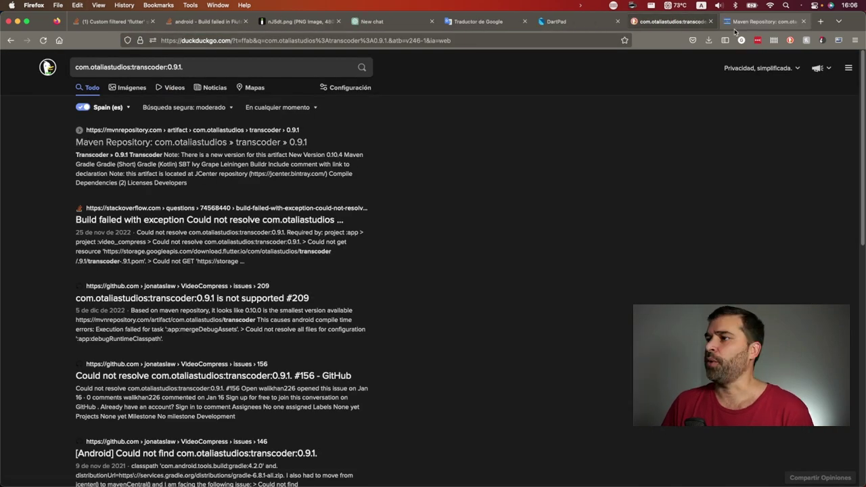
click(127, 23)
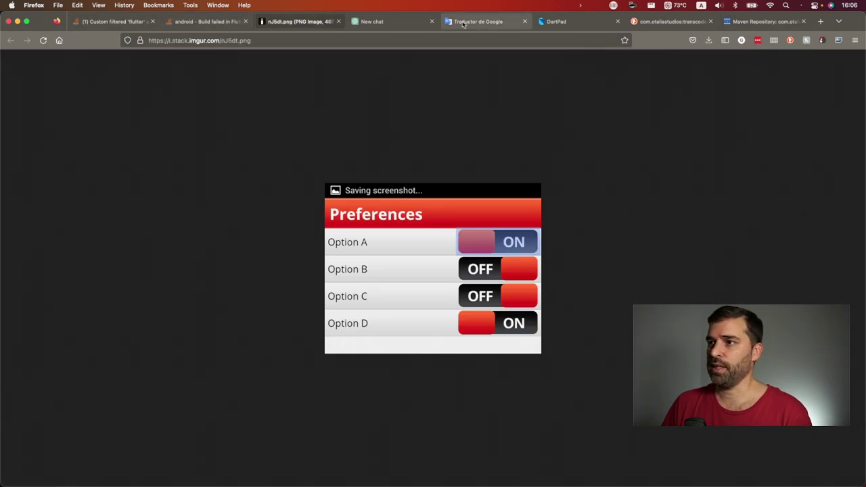
click(225, 25)
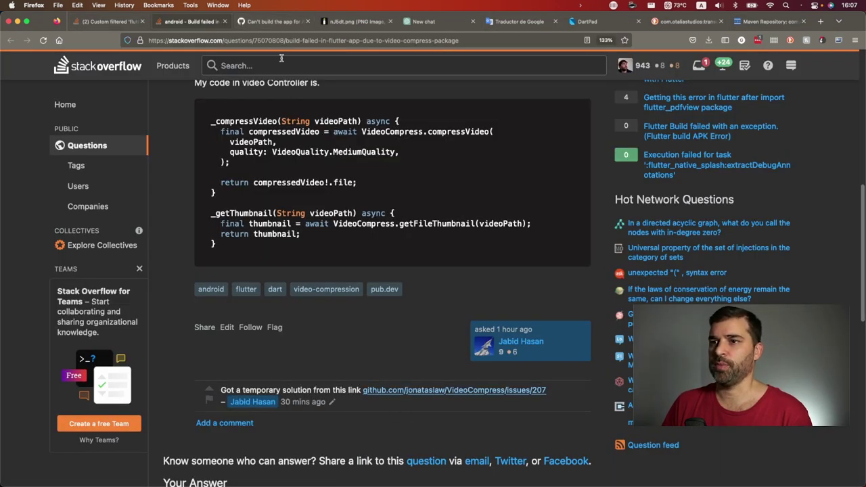
click(269, 24)
Review the issue's added maven repository line, then check the Transcoder 0.9.1 artifact page.
scroll(20, 112, down, 3)
scroll(20, 120, down, 2)
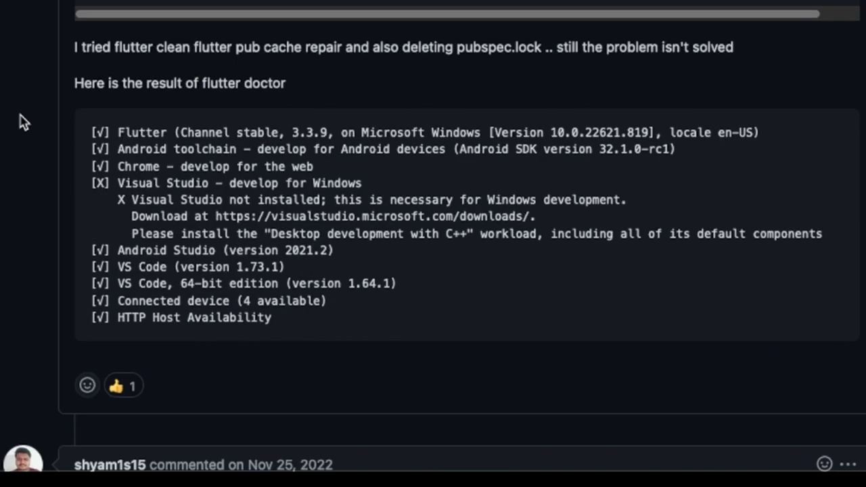
scroll(21, 122, down, 5)
scroll(30, 121, down, 3)
scroll(33, 120, down, 3)
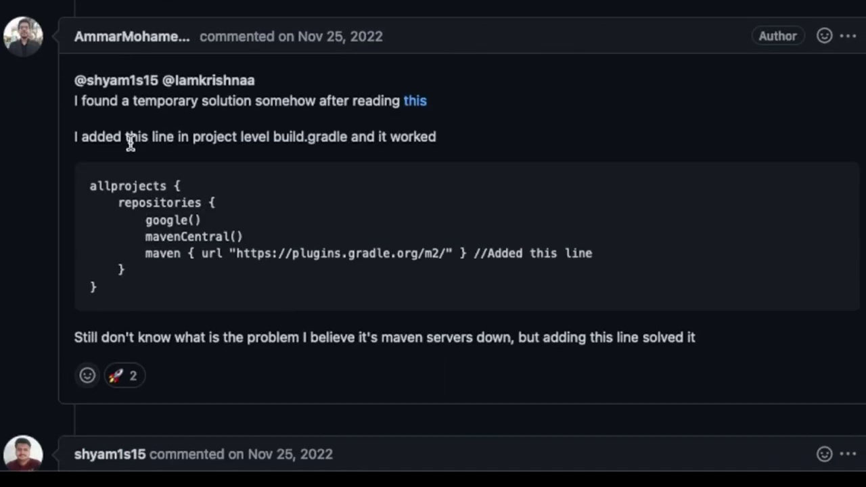
triple_click(151, 253)
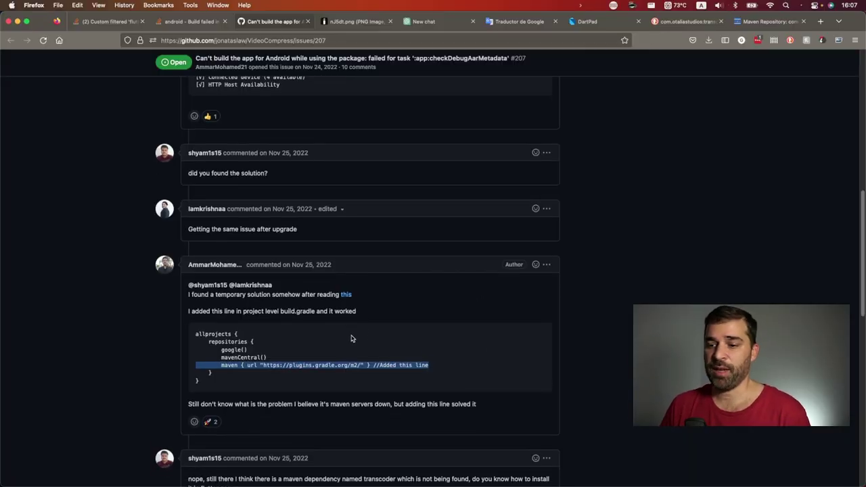
scroll(353, 338, down, 1)
click(770, 22)
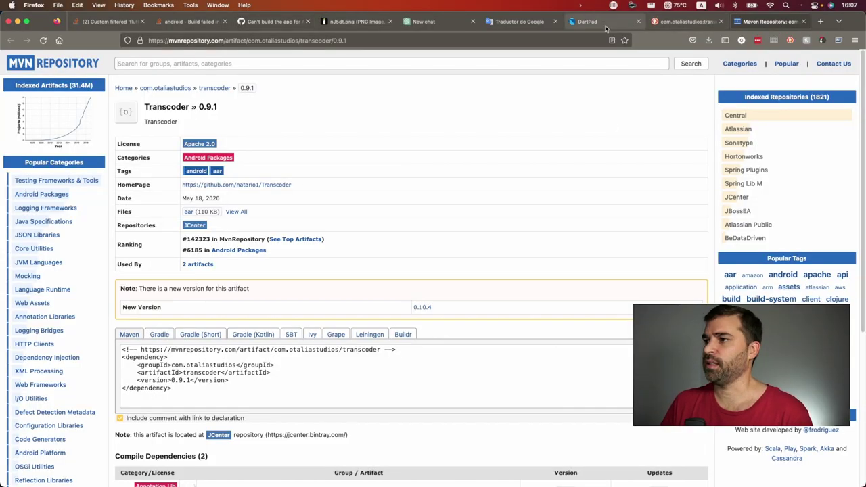
click(426, 21)
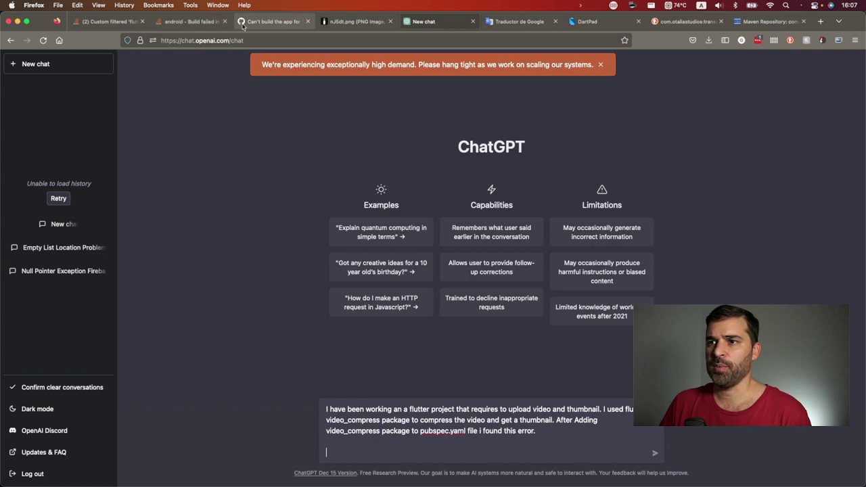
Send ChatGPT the video_compress question with 'I got his error on android build:' and the log.
key(ctrl+shift+Tab)
key(ctrl+shift+Tab)
key(ctrl+shift+Tab)
scroll(282, 204, up, 5)
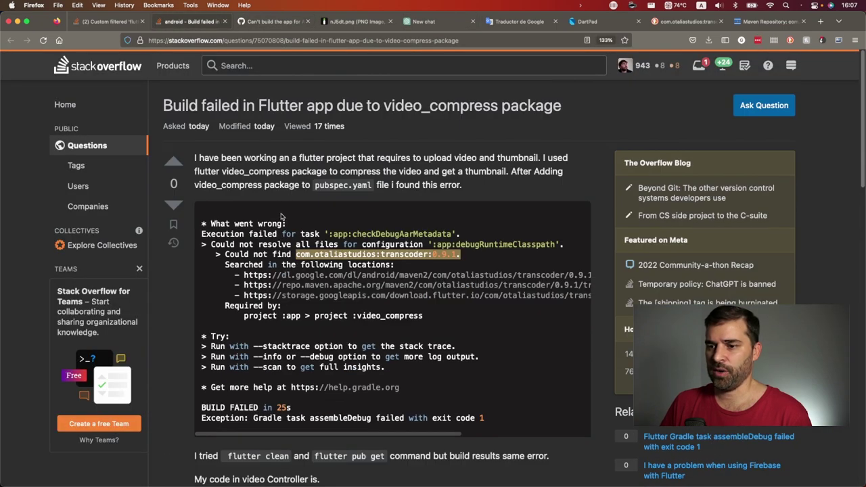
key(ctrl+Tab)
key(ctrl+Tab)
key(ctrl+Tab)
text(got his error on android)
key(Return)
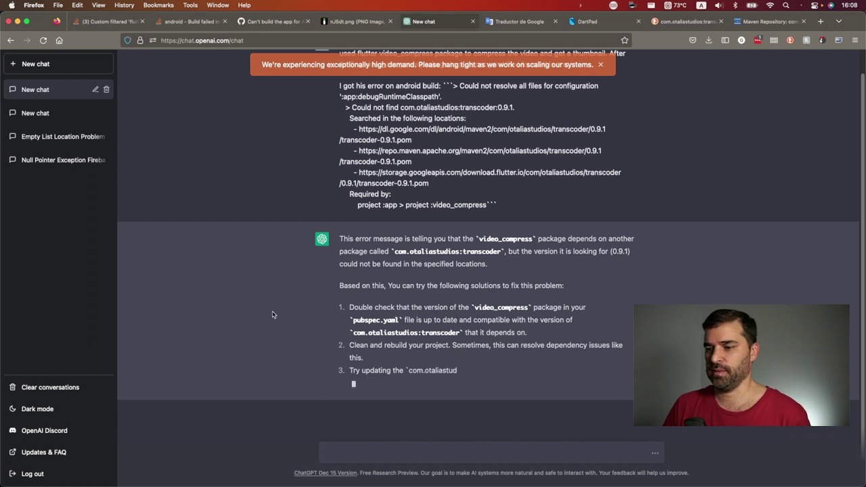
Look over ChatGPT's first suggested pubspec fix, then return to Stack Overflow.
double_click(374, 315)
triple_click(373, 316)
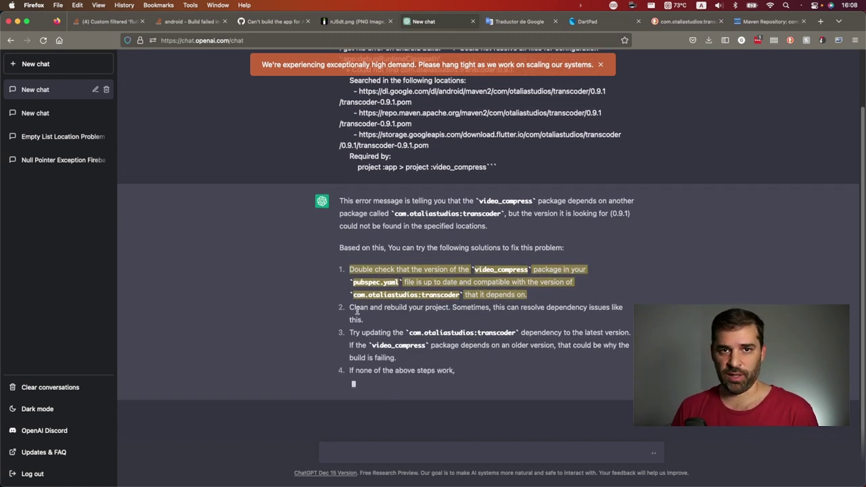
click(359, 279)
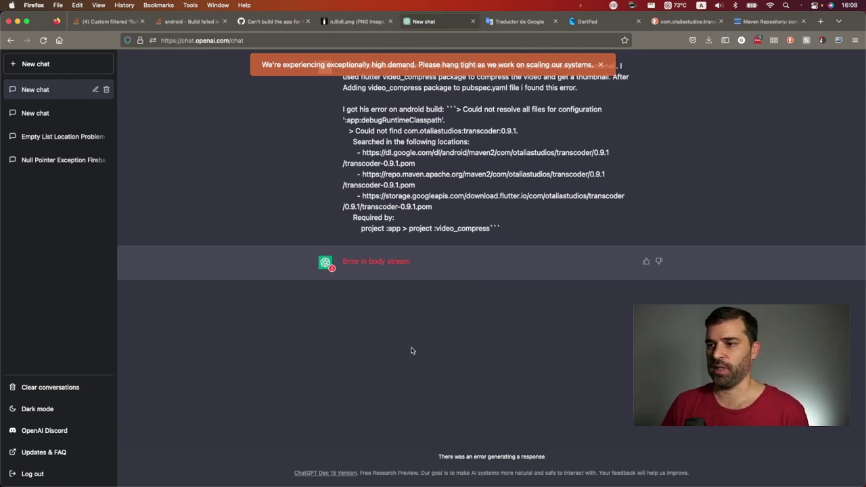
key(super+3)
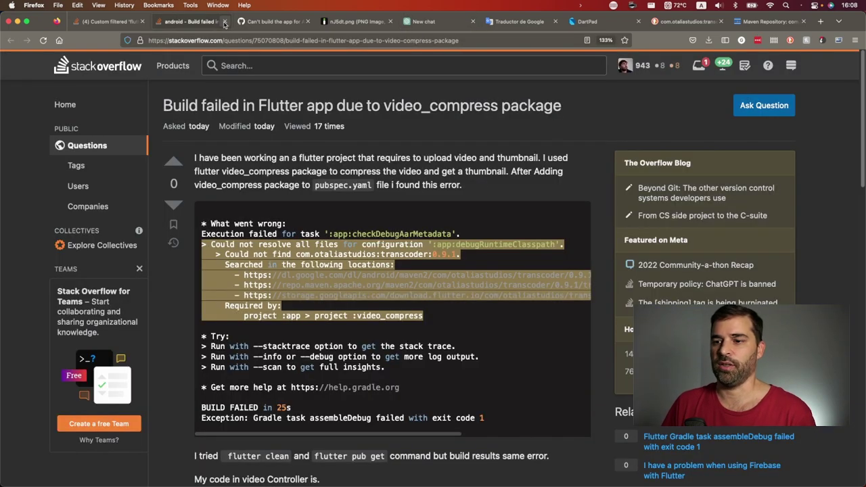
Close the video_compress question tab and scroll through the flutter question list.
click(224, 21)
click(119, 21)
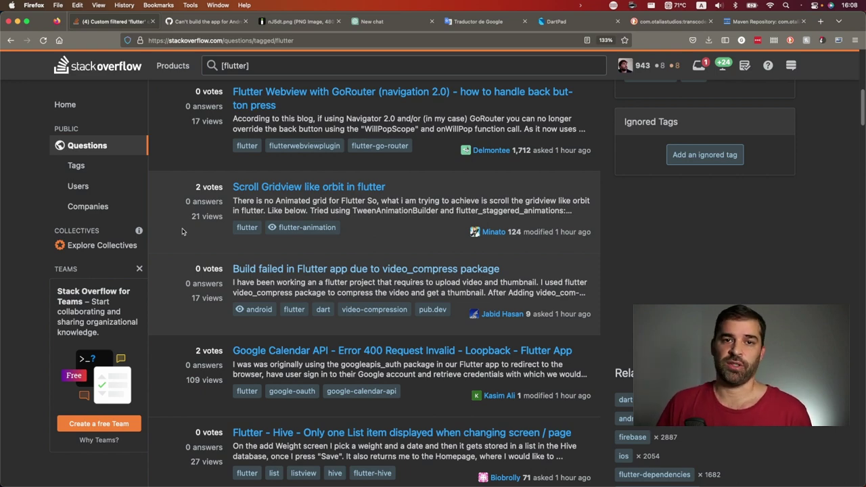
scroll(181, 232, down, 3)
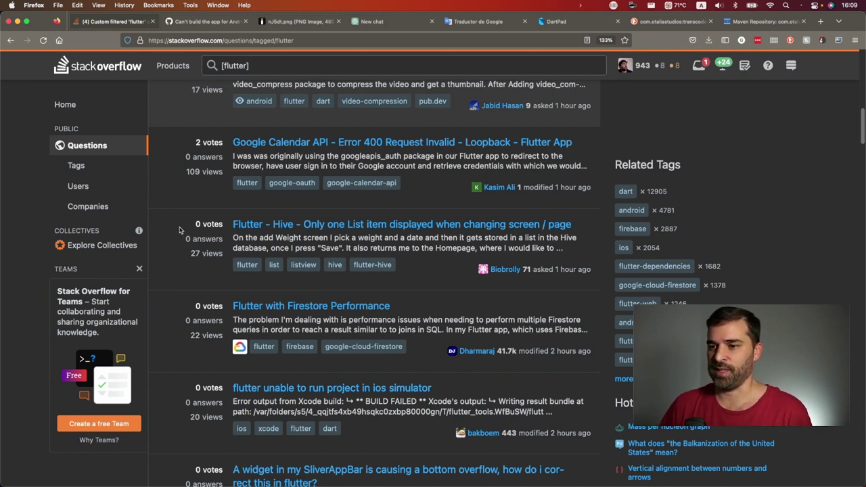
Open the Hive question about only one list item surviving and skim its code.
click(282, 227)
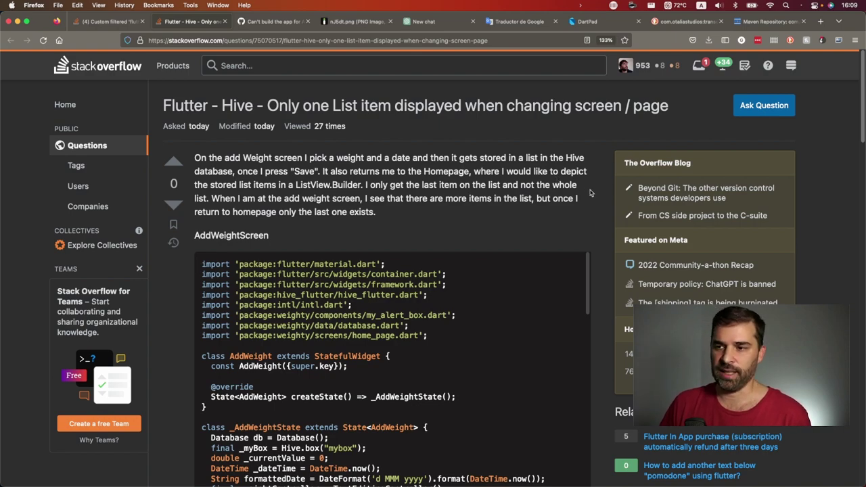
scroll(589, 193, down, 5)
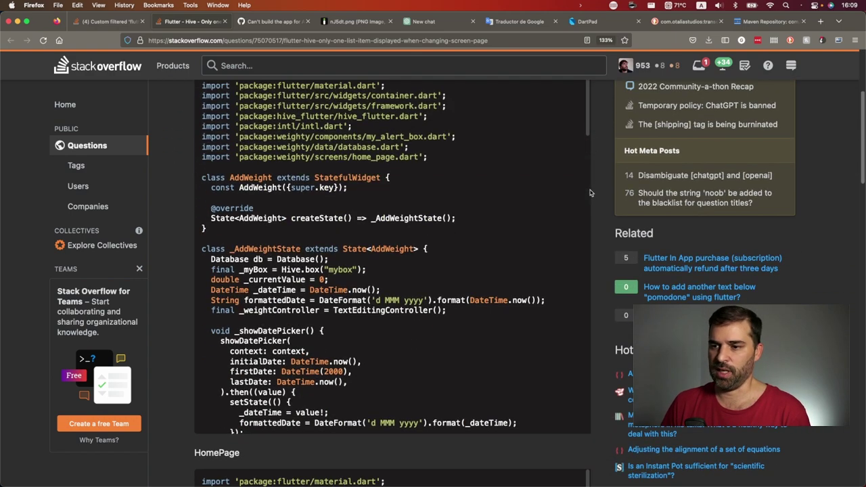
scroll(589, 203, down, 3)
scroll(590, 209, down, 10)
scroll(591, 216, up, 10)
scroll(593, 228, up, 3)
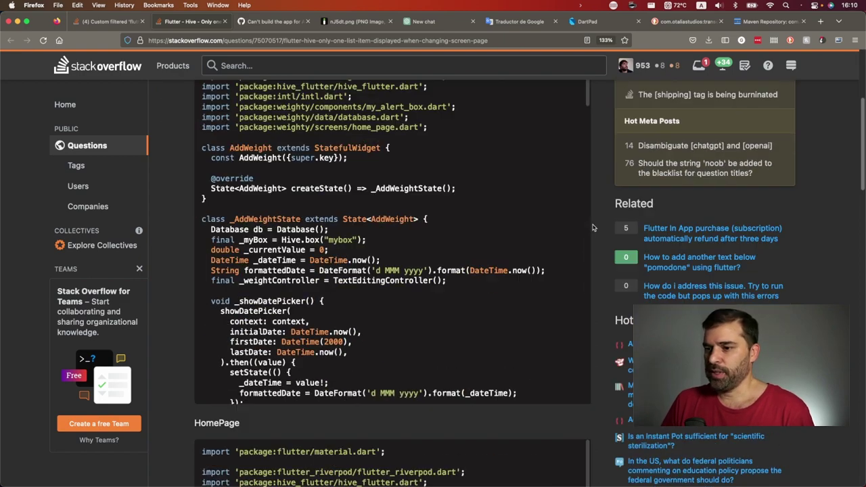
scroll(432, 267, down, 3)
scroll(311, 189, up, 3)
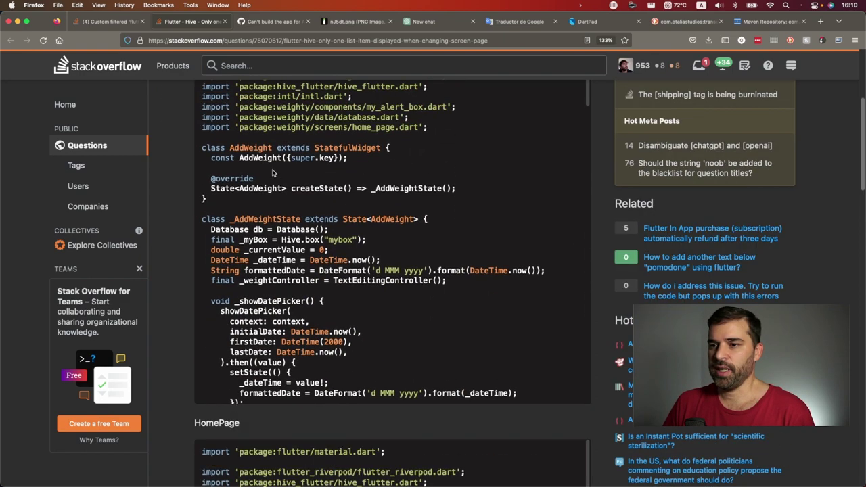
scroll(254, 182, down, 2)
scroll(260, 216, down, 1)
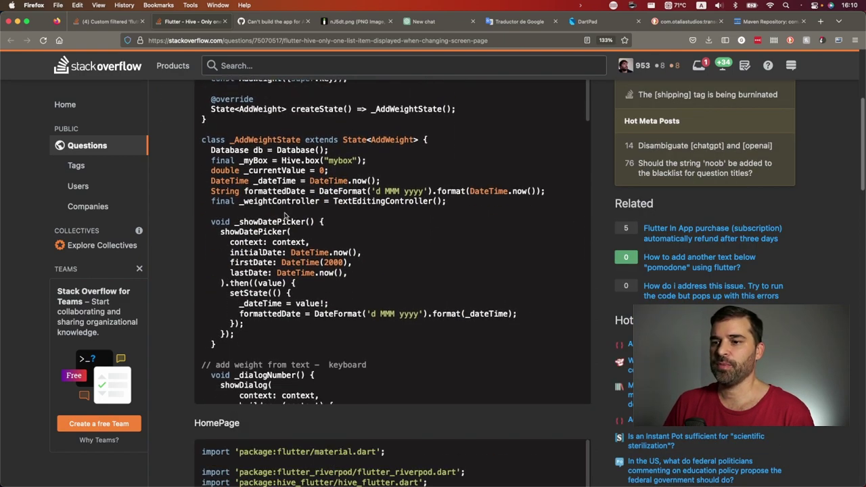
Highlight the AddWeight dialog's onSave logic: 200 weight cap, setState, field clearing, dialog closing.
double_click(261, 222)
scroll(263, 226, down, 4)
scroll(268, 230, down, 2)
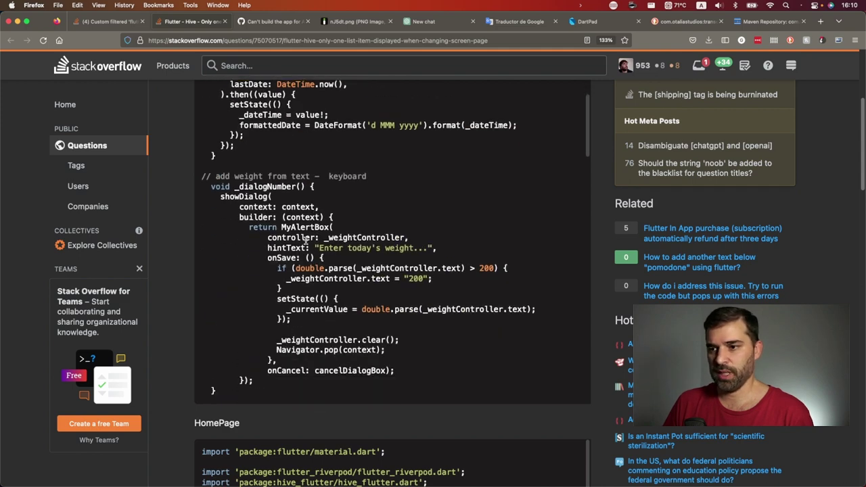
drag(267, 248, 347, 250)
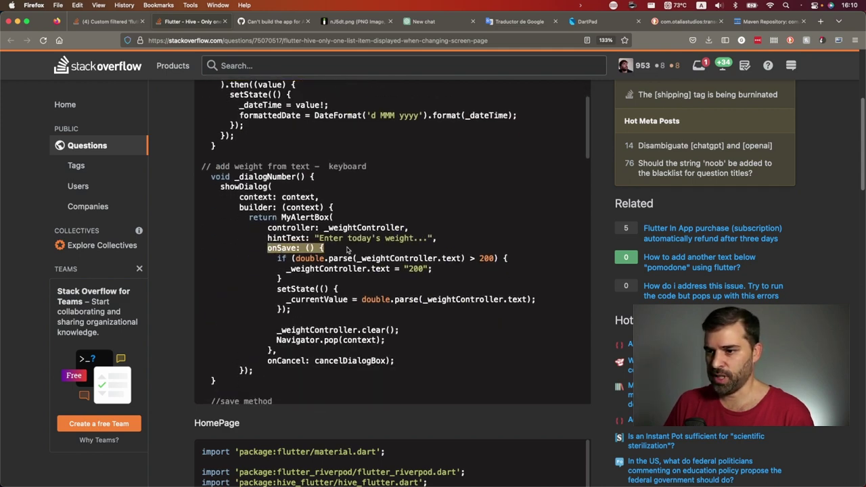
drag(277, 258, 361, 281)
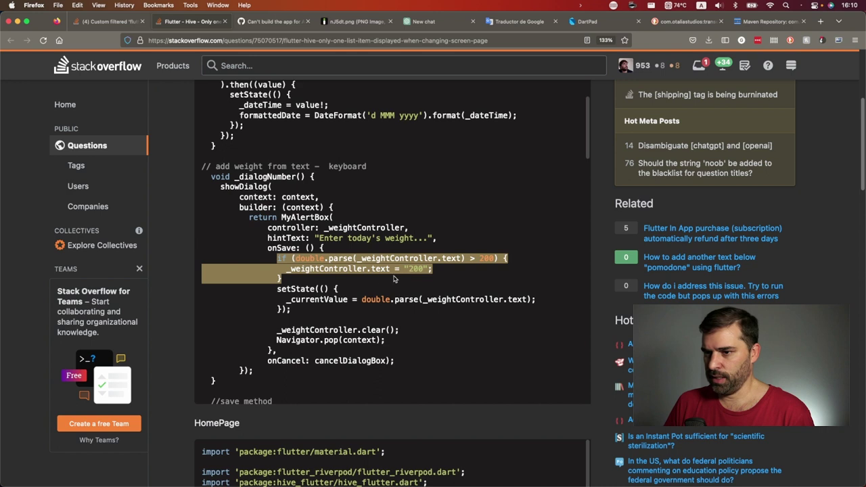
drag(274, 289, 322, 309)
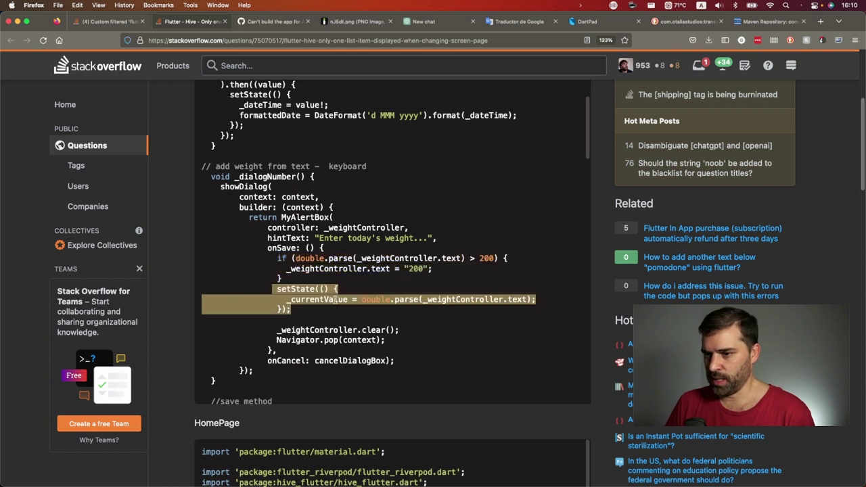
drag(277, 332, 432, 330)
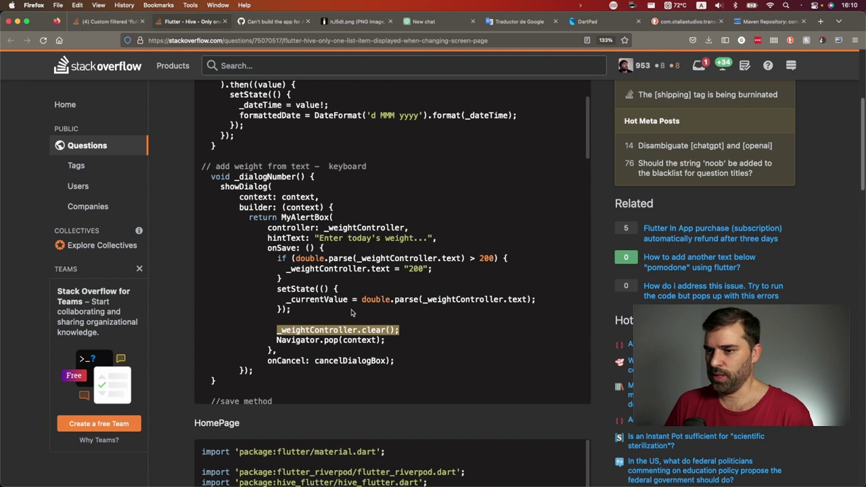
drag(276, 341, 425, 343)
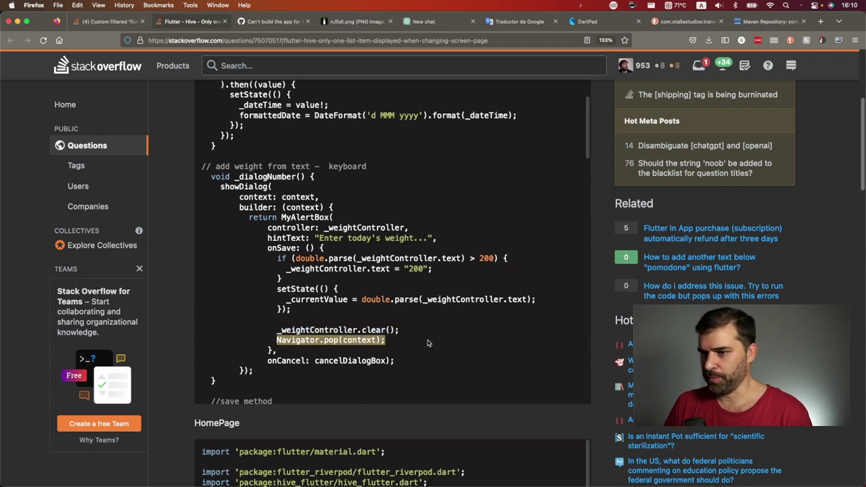
scroll(363, 315, up, 1)
scroll(363, 314, down, 5)
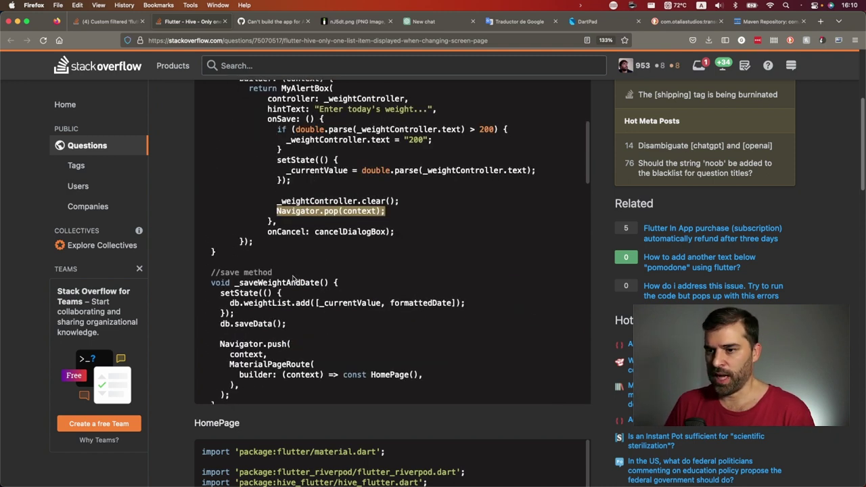
Find _saveWeightAndDate's uses and highlight its db.weightList.add and db.saveData lines.
double_click(294, 282)
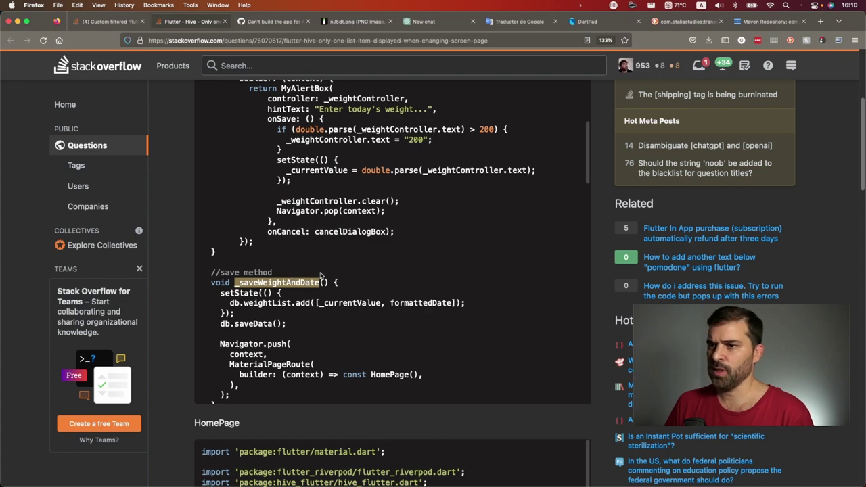
key(super+f)
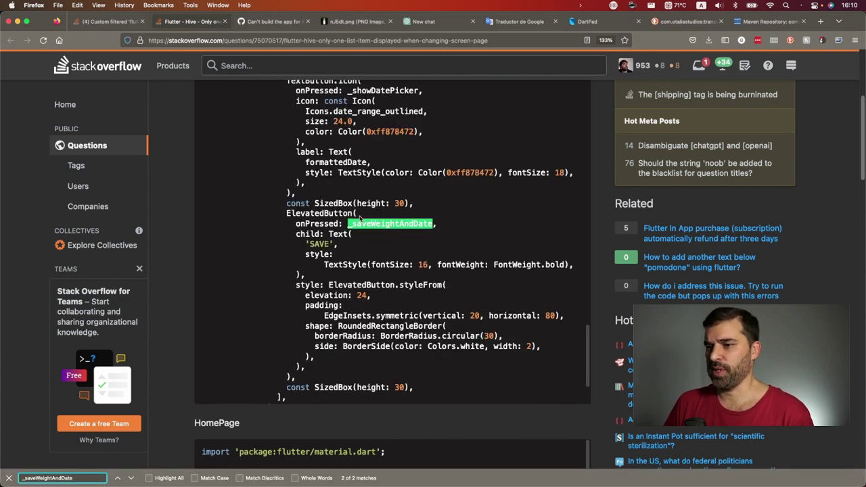
key(Return)
scroll(323, 196, down, 1)
triple_click(241, 196)
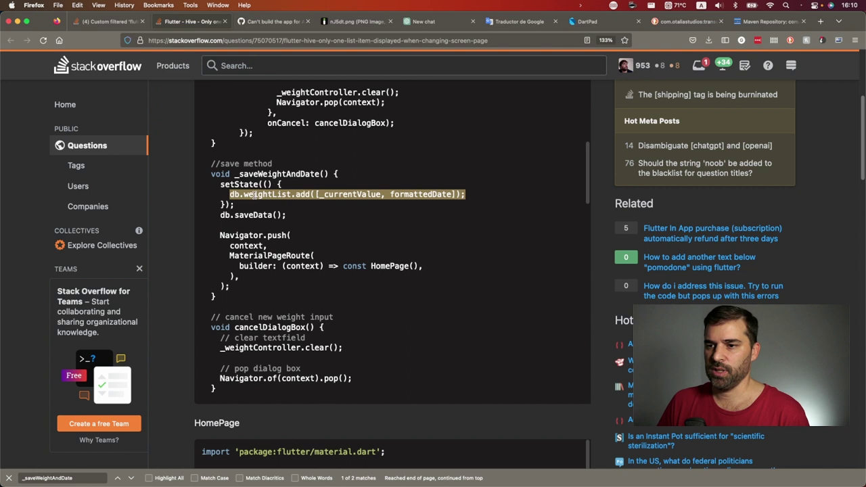
triple_click(241, 195)
triple_click(232, 196)
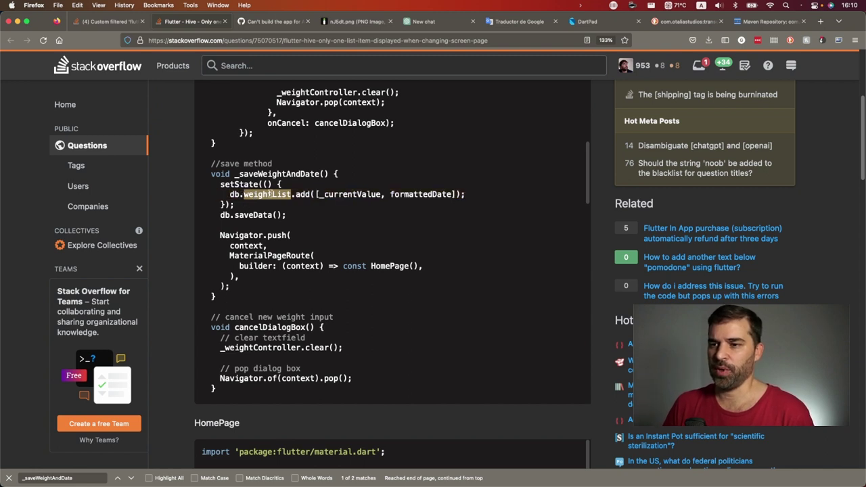
scroll(386, 113, up, 1)
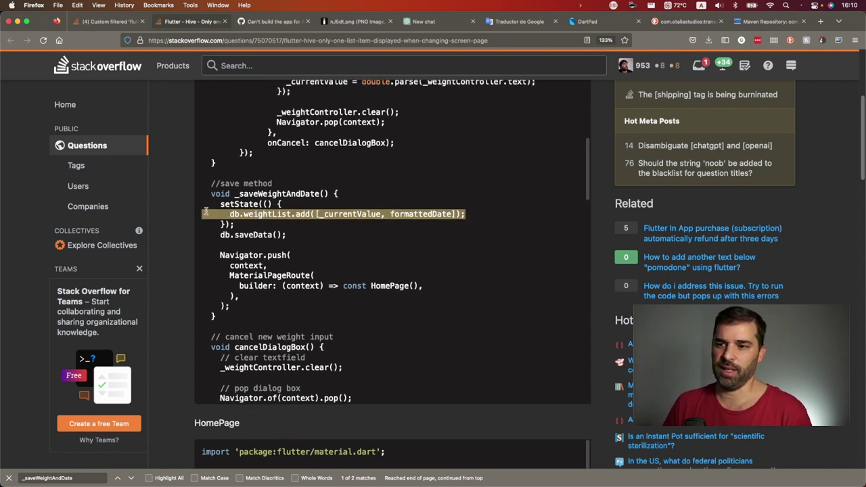
drag(220, 204, 362, 214)
triple_click(296, 214)
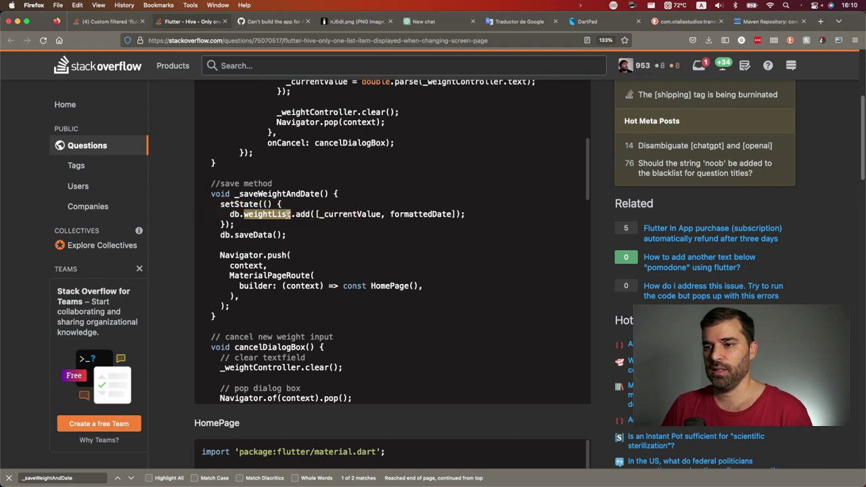
triple_click(237, 235)
Highlight the db.loadData call in initState and the Database db = Database() line.
scroll(271, 250, down, 3)
scroll(271, 251, down, 3)
scroll(271, 251, down, 2)
triple_click(310, 263)
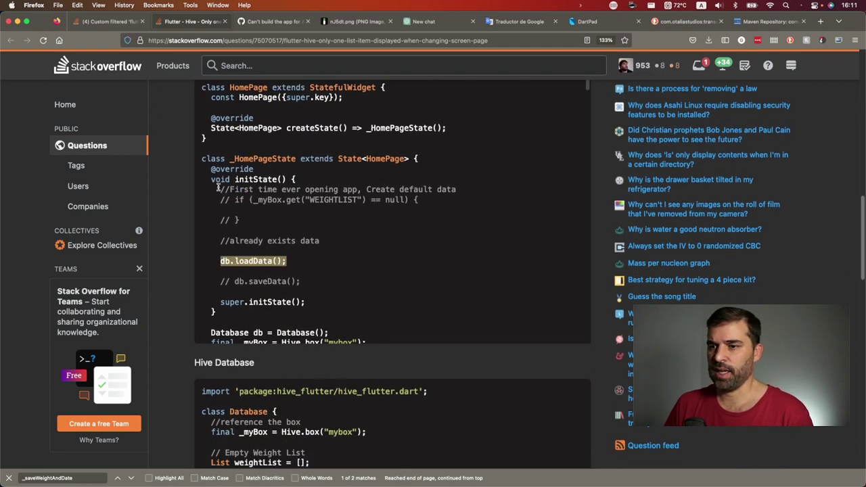
triple_click(351, 261)
scroll(338, 264, down, 3)
triple_click(244, 223)
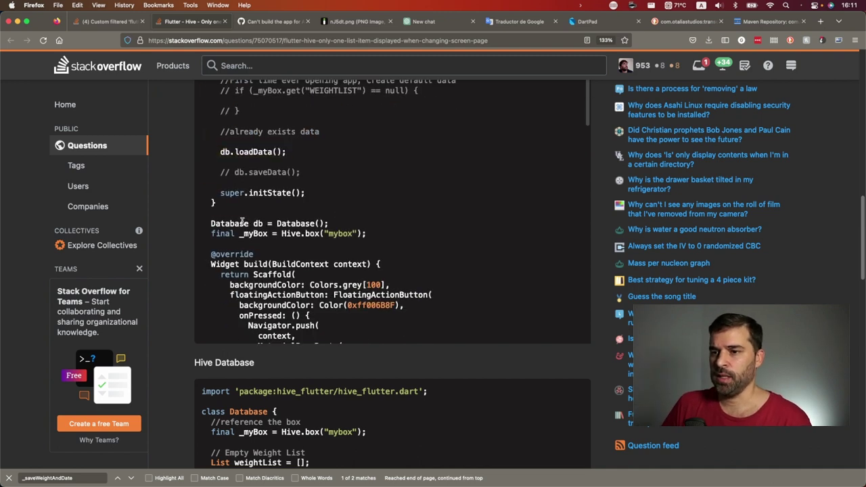
In the Database class, highlight the WEIGHTLIST read, the _myBox.put line and the weightList declaration.
scroll(311, 219, up, 1)
scroll(311, 220, up, 2)
click(306, 277)
scroll(306, 278, down, 5)
mouse_move(262, 340)
mouse_down()
mouse_move(227, 318)
mouse_move(273, 316)
mouse_up()
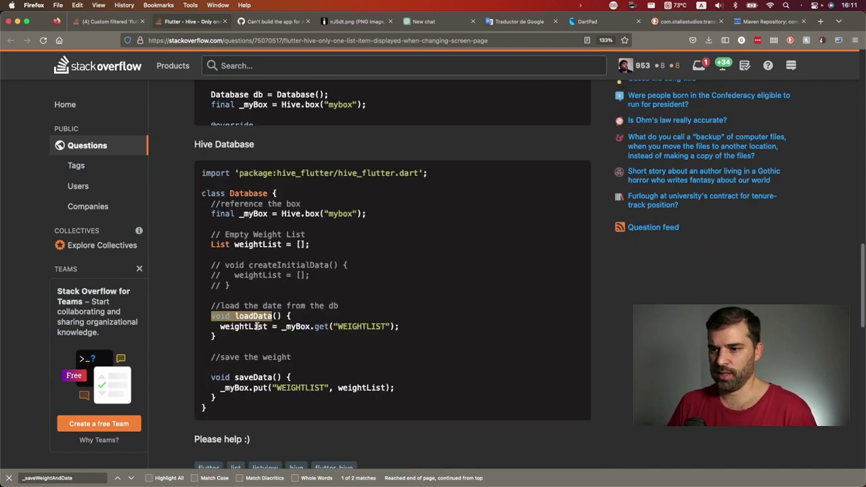
drag(221, 326, 401, 329)
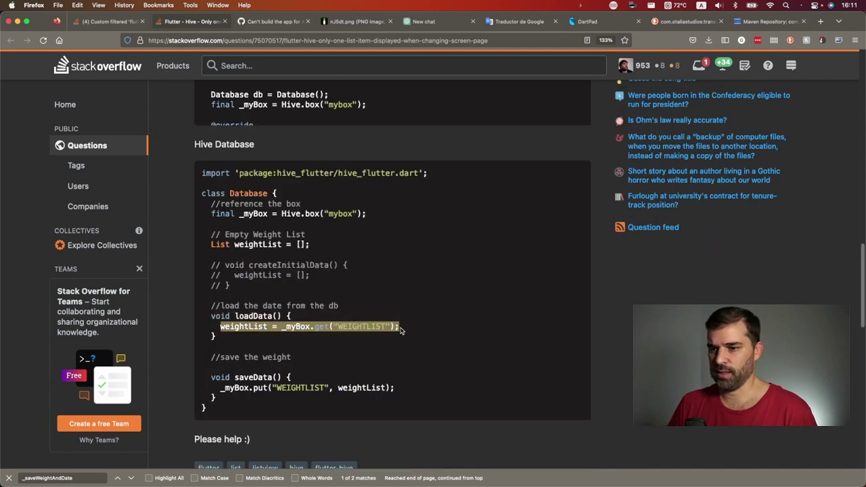
drag(248, 384, 202, 388)
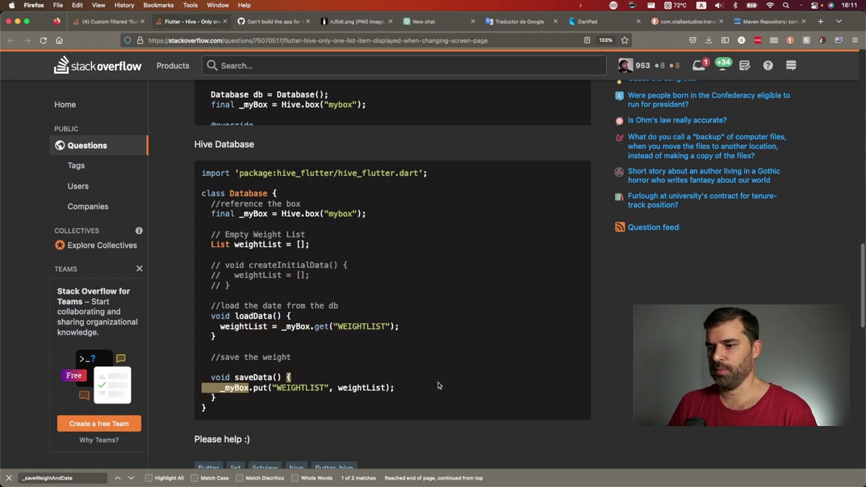
click(404, 388)
double_click(271, 246)
click(272, 248)
triple_click(272, 246)
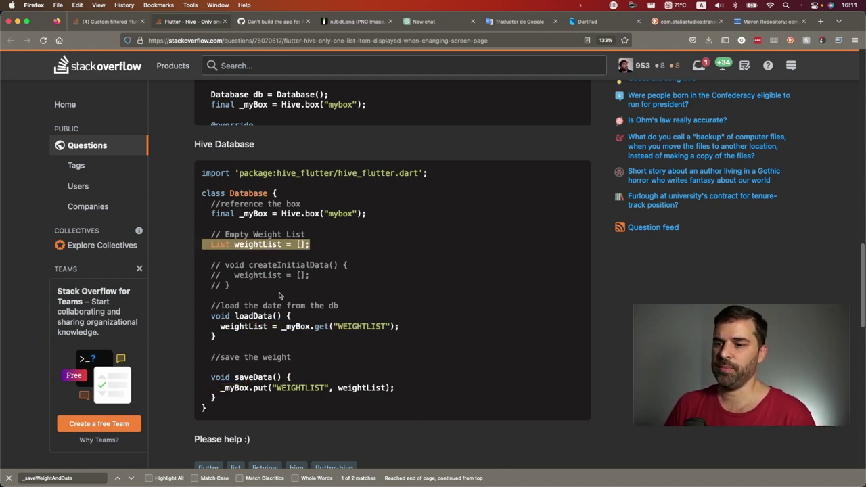
triple_click(221, 247)
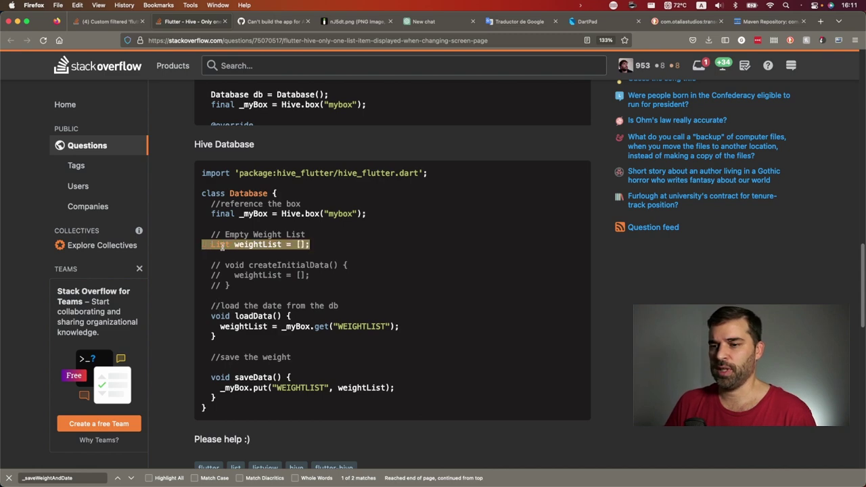
drag(208, 377, 234, 401)
scroll(286, 256, up, 10)
Re-highlight the setState block with db.weightList.add and db.saveData in AddWeightScreen.
scroll(287, 256, up, 3)
scroll(286, 255, up, 3)
scroll(286, 255, up, 5)
scroll(286, 255, up, 2)
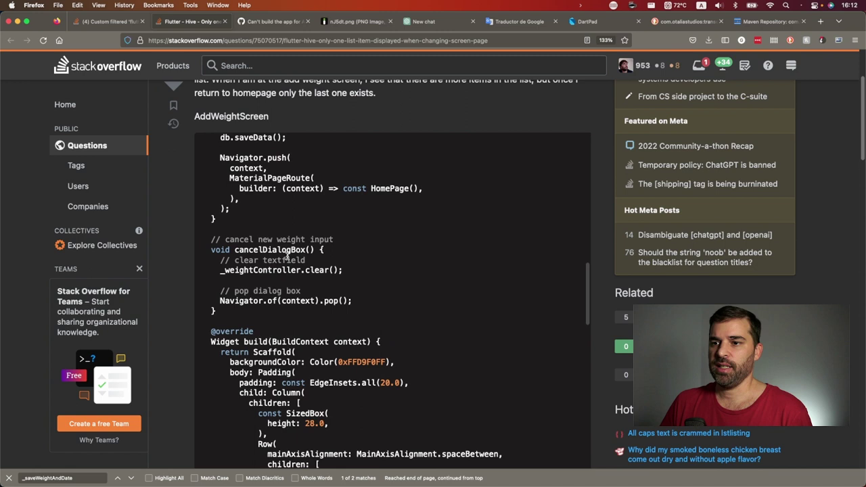
scroll(288, 262, up, 4)
drag(252, 233, 250, 253)
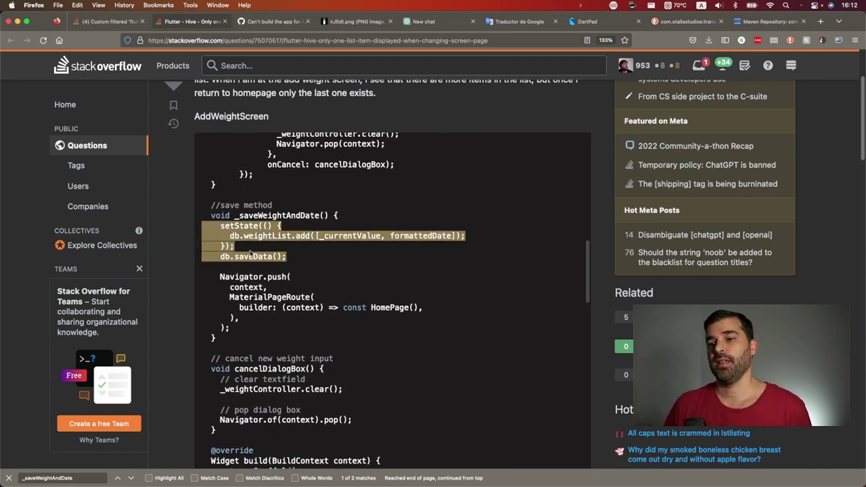
double_click(236, 226)
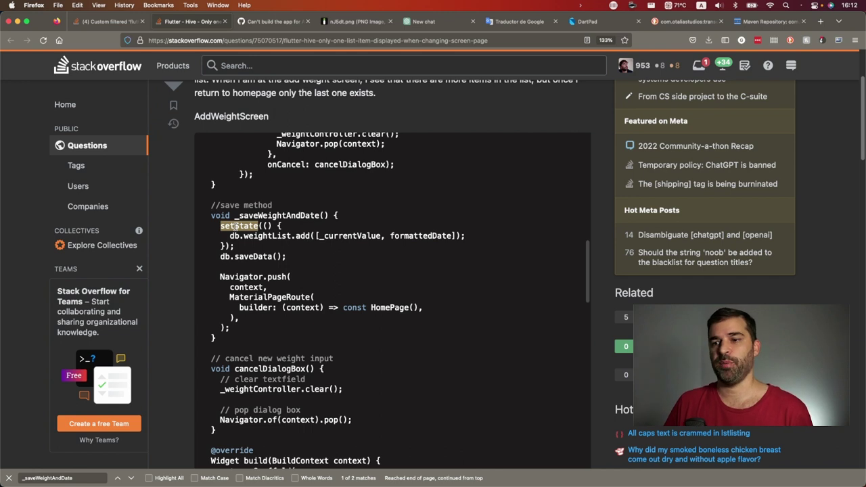
drag(261, 225, 224, 246)
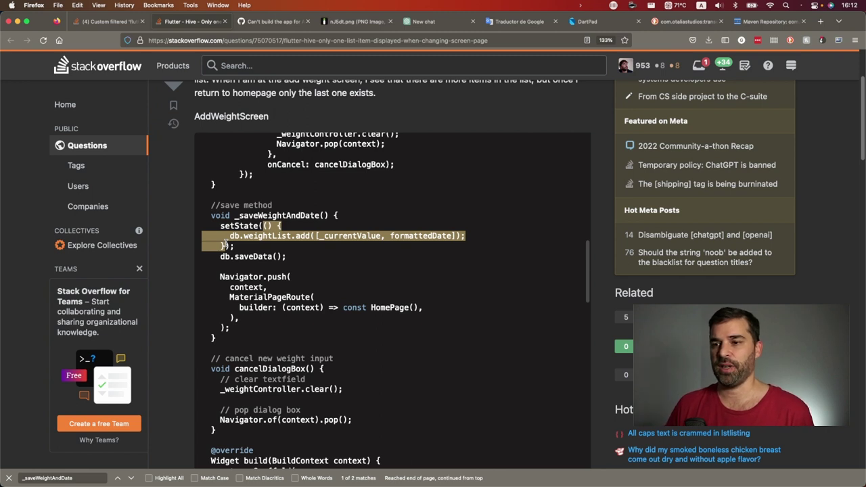
click(226, 236)
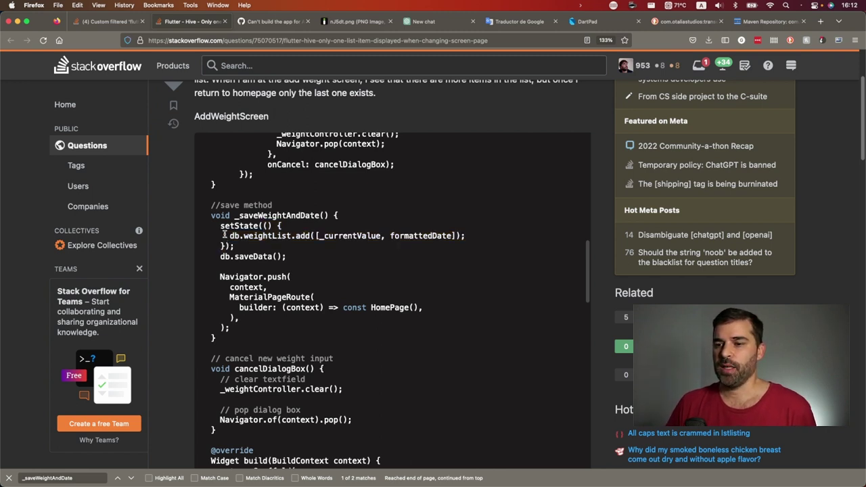
drag(260, 225, 231, 246)
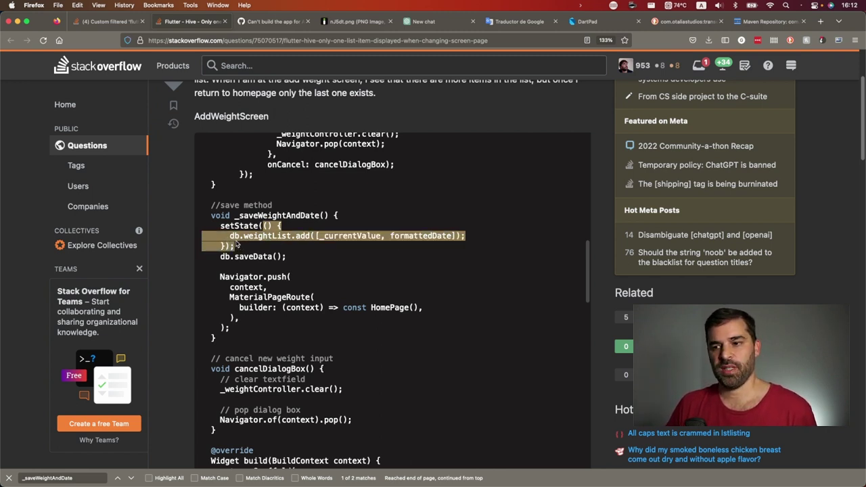
triple_click(235, 238)
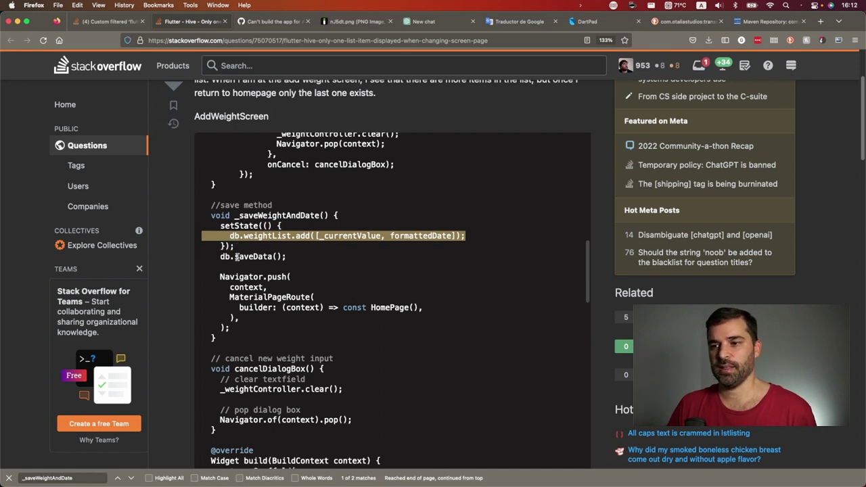
click(238, 256)
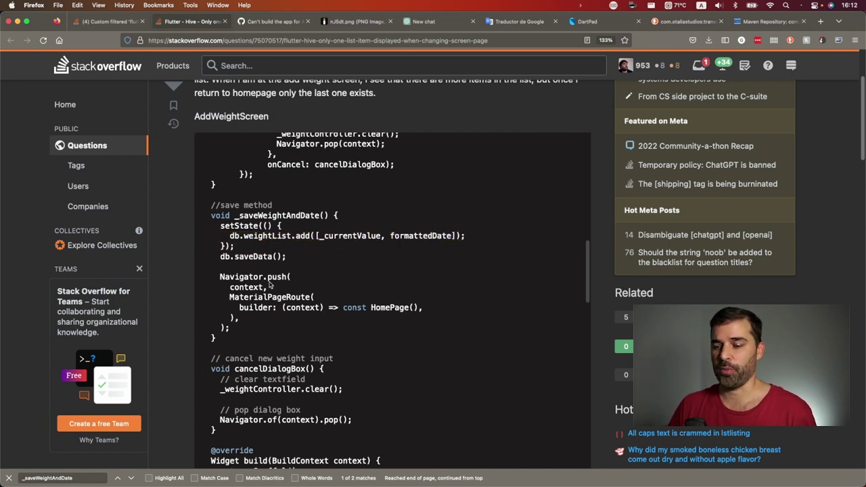
scroll(271, 280, down, 3)
scroll(271, 280, down, 3)
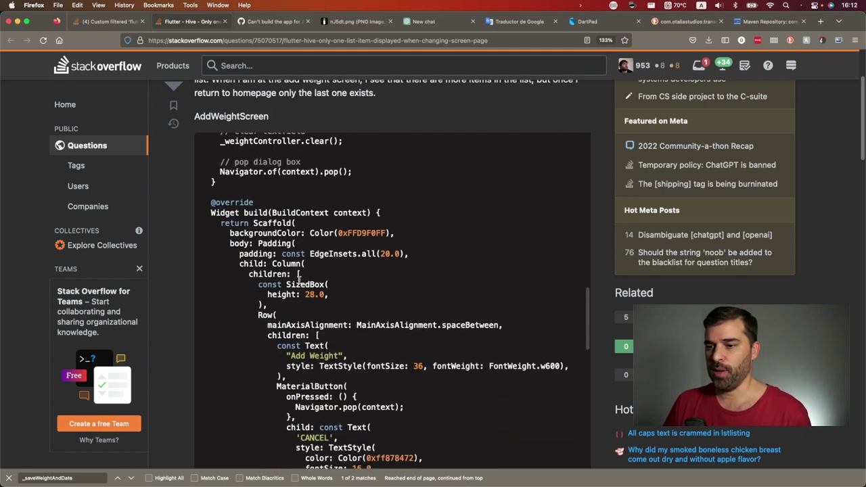
scroll(390, 252, up, 1)
scroll(183, 291, down, 5)
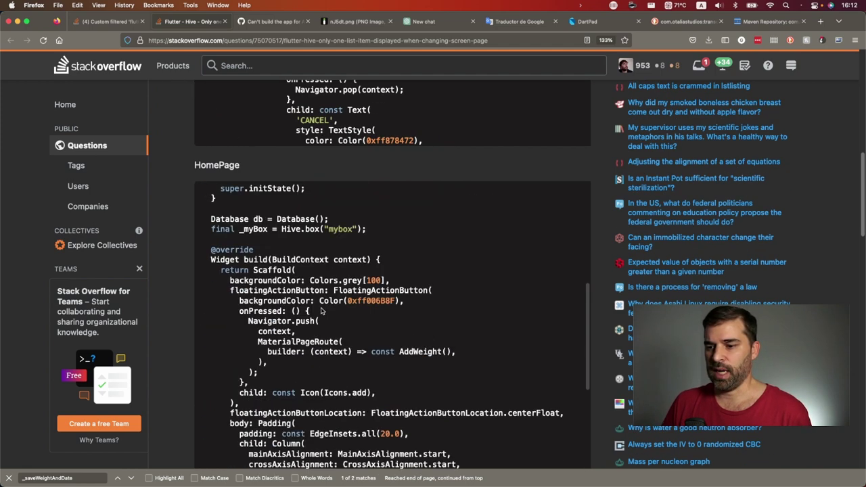
scroll(321, 316, down, 1)
scroll(334, 318, down, 2)
scroll(355, 325, down, 3)
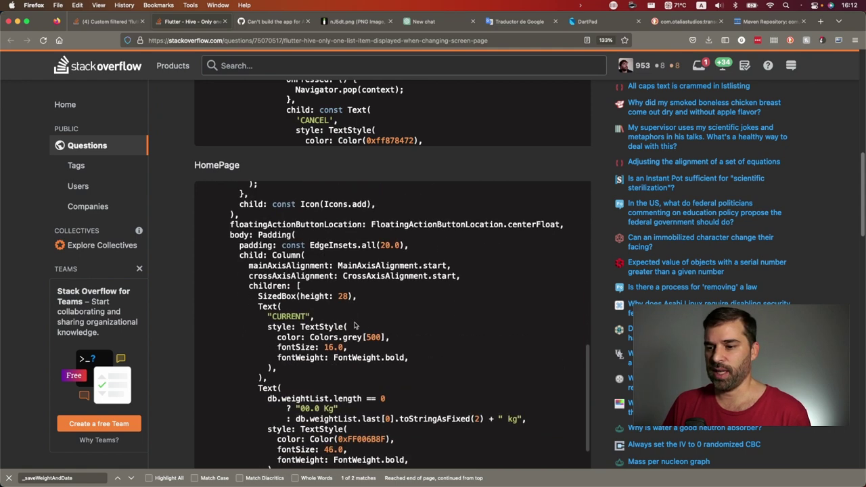
scroll(377, 331, down, 4)
scroll(377, 331, down, 5)
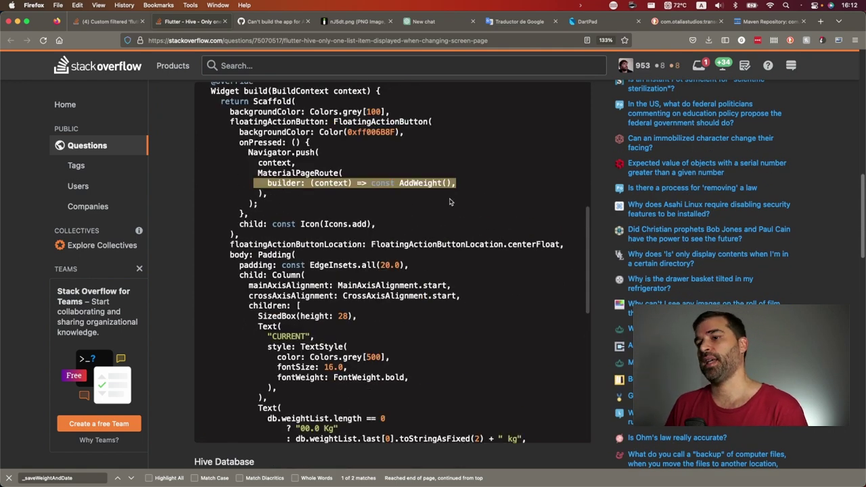
click(269, 201)
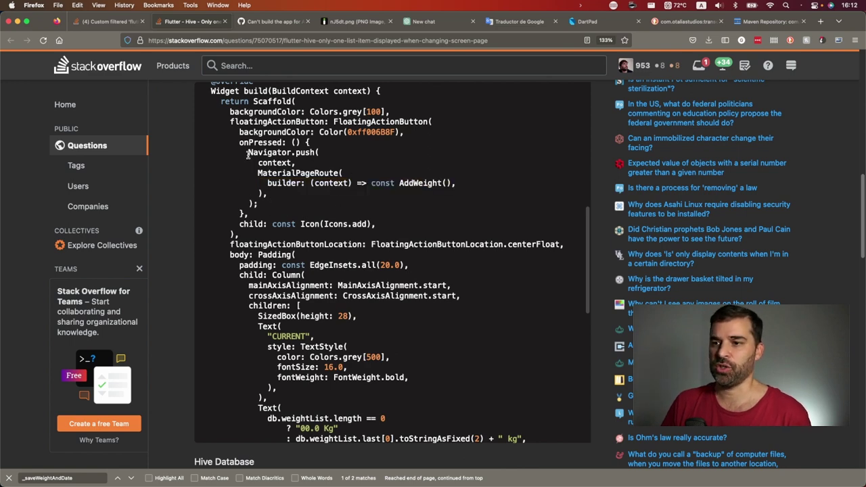
drag(246, 154, 275, 205)
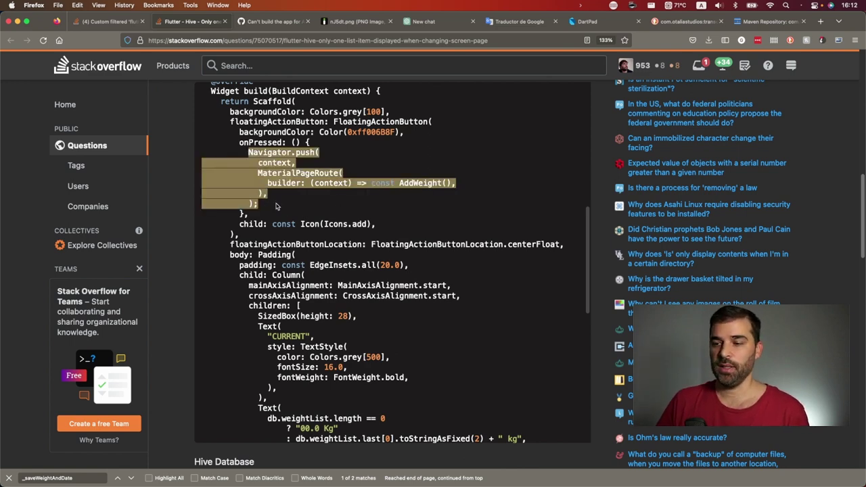
click(265, 204)
scroll(304, 162, up, 3)
triple_click(323, 122)
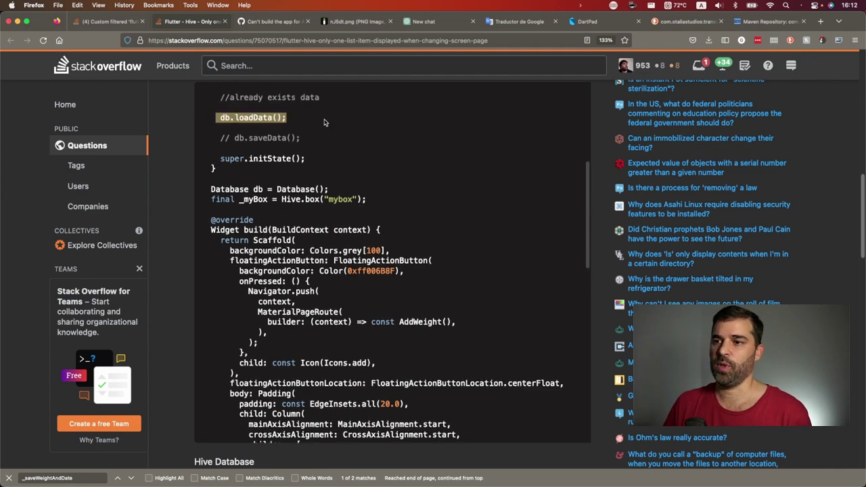
scroll(295, 245, up, 3)
scroll(295, 244, up, 3)
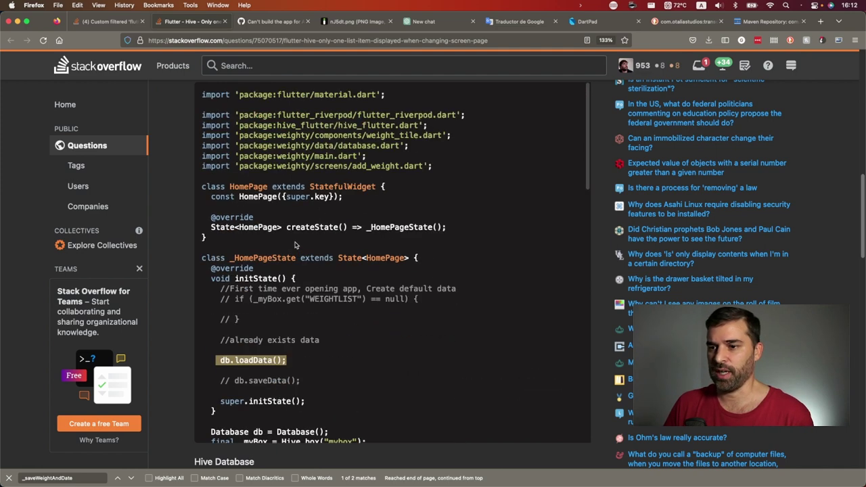
scroll(284, 237, up, 4)
scroll(267, 227, down, 15)
scroll(264, 247, up, 4)
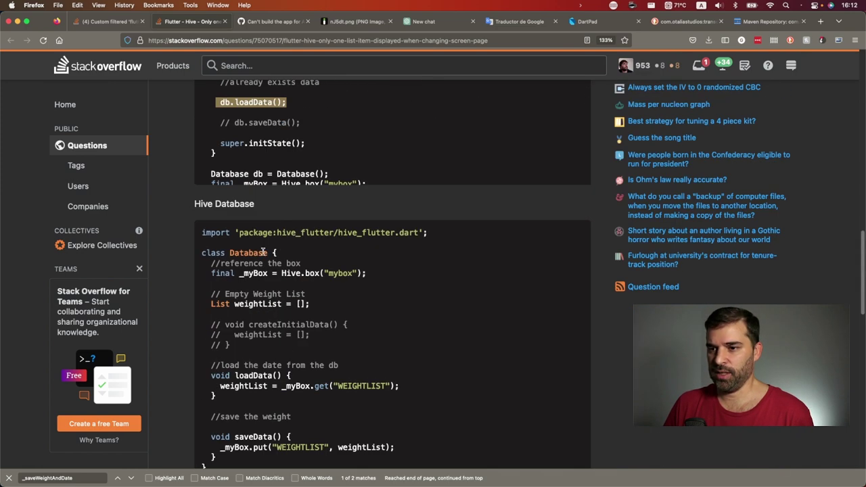
double_click(246, 304)
scroll(236, 305, up, 3)
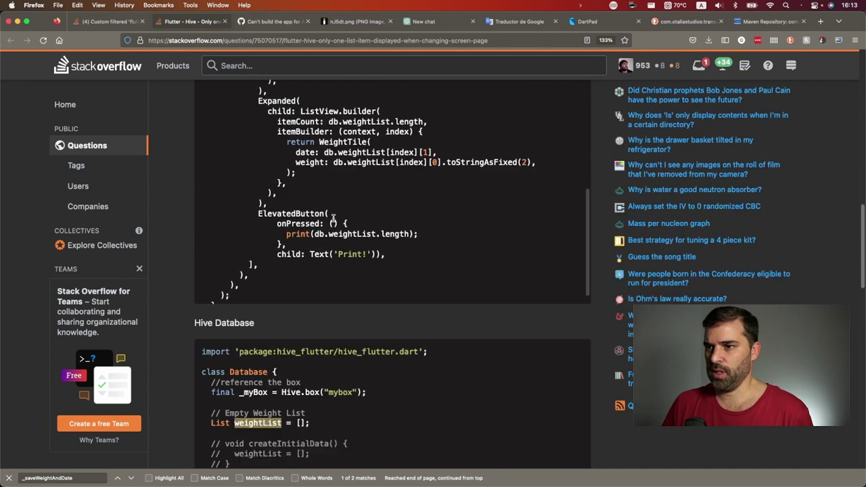
scroll(309, 163, up, 2)
scroll(308, 163, up, 1)
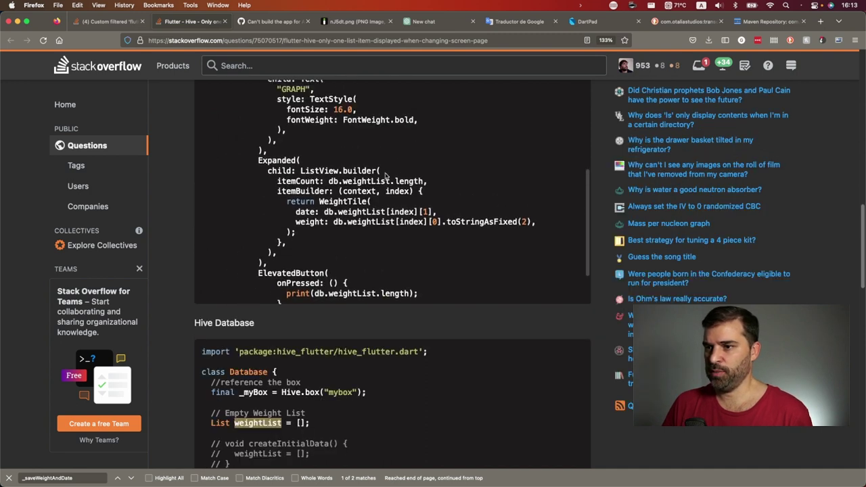
click(338, 180)
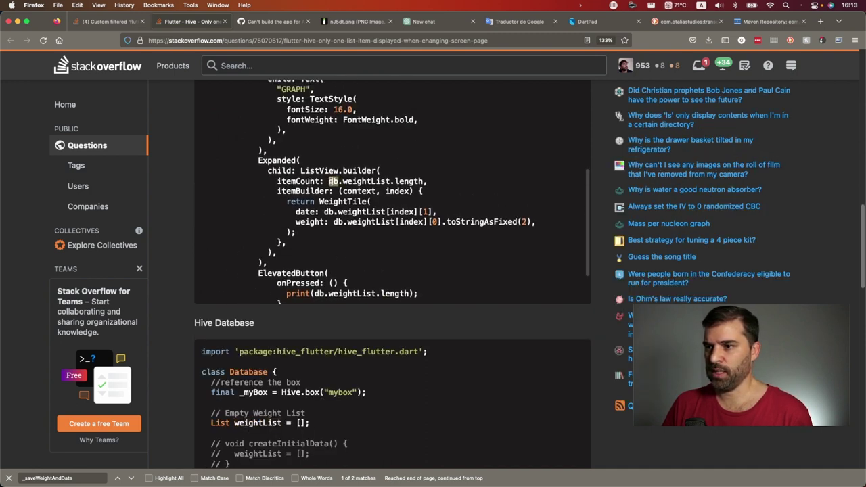
drag(328, 180, 371, 181)
scroll(365, 193, up, 2)
scroll(345, 203, up, 3)
scroll(325, 211, up, 3)
scroll(300, 221, up, 2)
scroll(311, 226, down, 3)
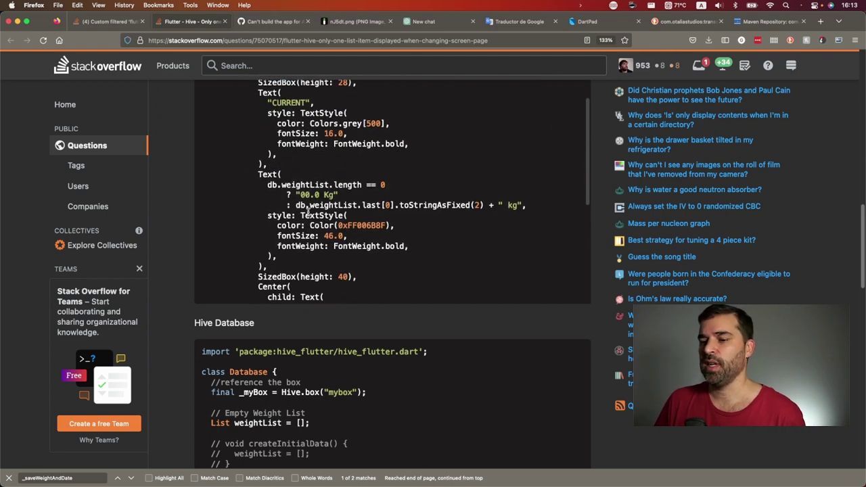
scroll(328, 234, down, 6)
scroll(331, 237, up, 5)
scroll(284, 196, up, 2)
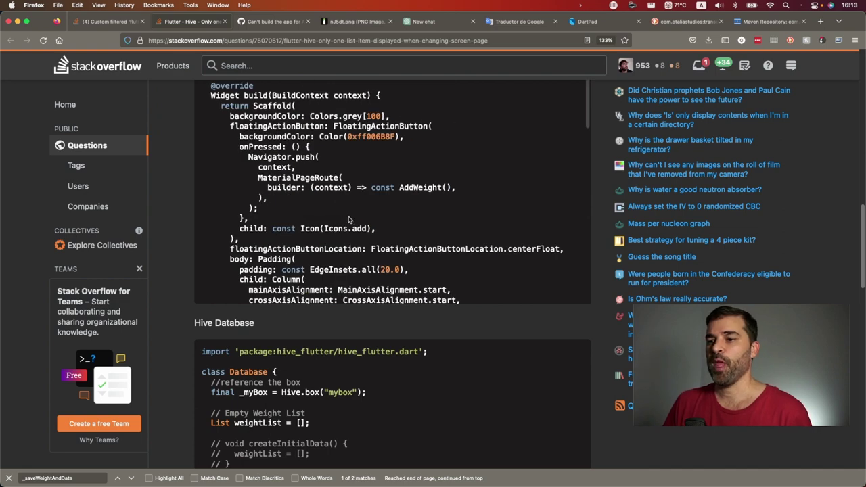
drag(248, 154, 296, 211)
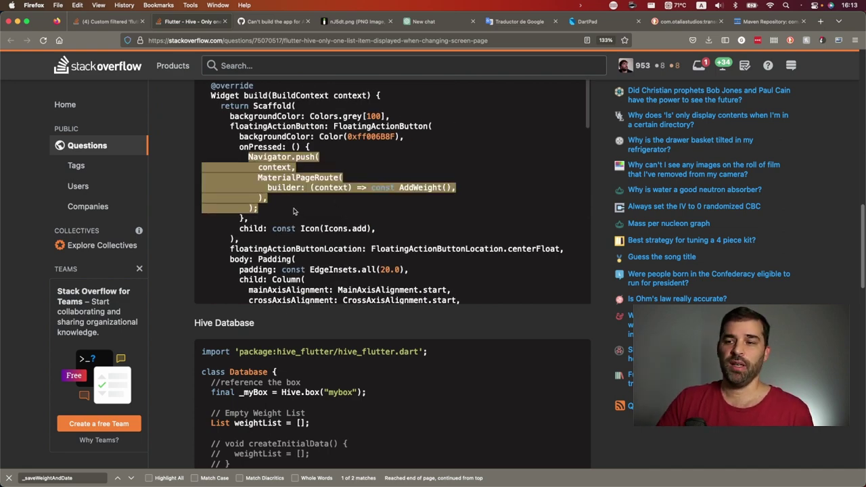
click(294, 211)
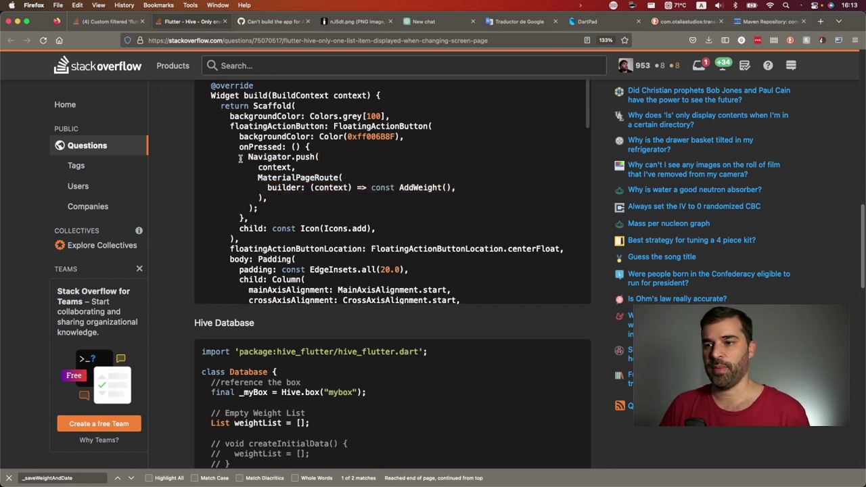
drag(247, 156, 263, 210)
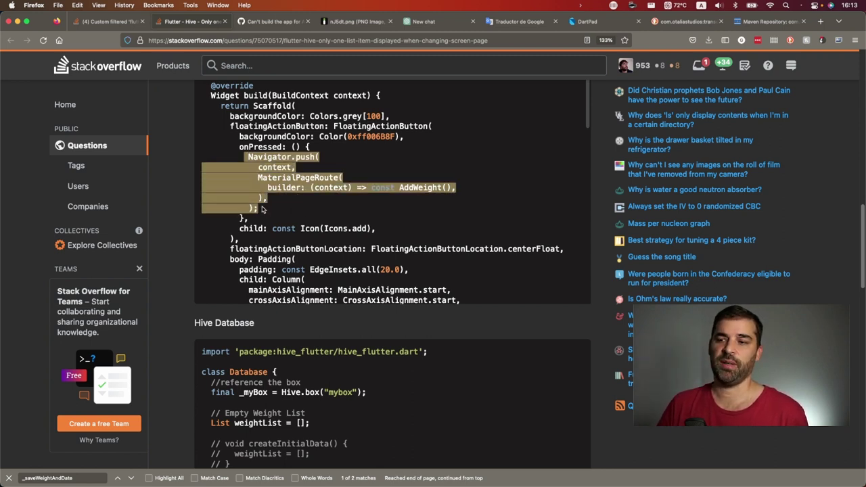
click(236, 148)
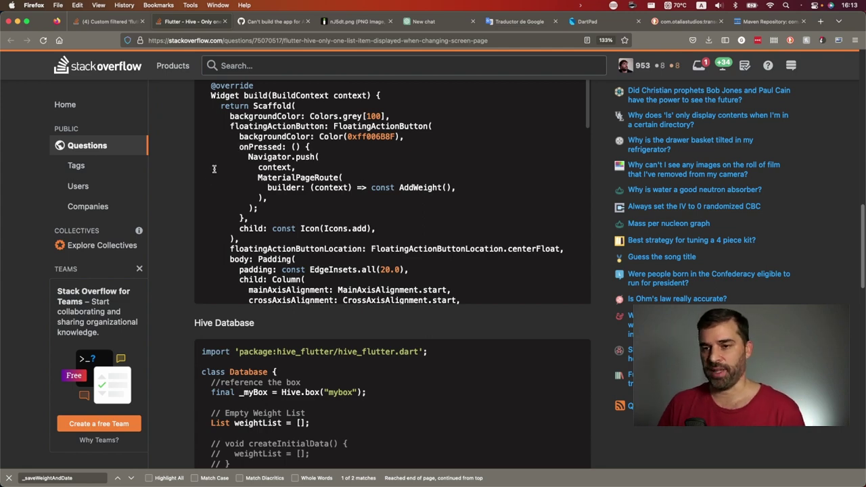
scroll(238, 147, up, 2)
scroll(203, 176, up, 8)
scroll(180, 188, up, 5)
scroll(203, 182, up, 2)
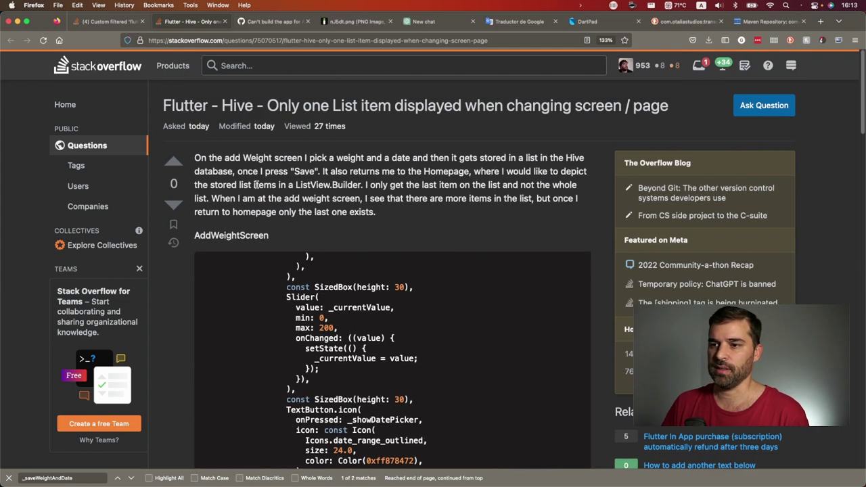
key(ctrl+Tab)
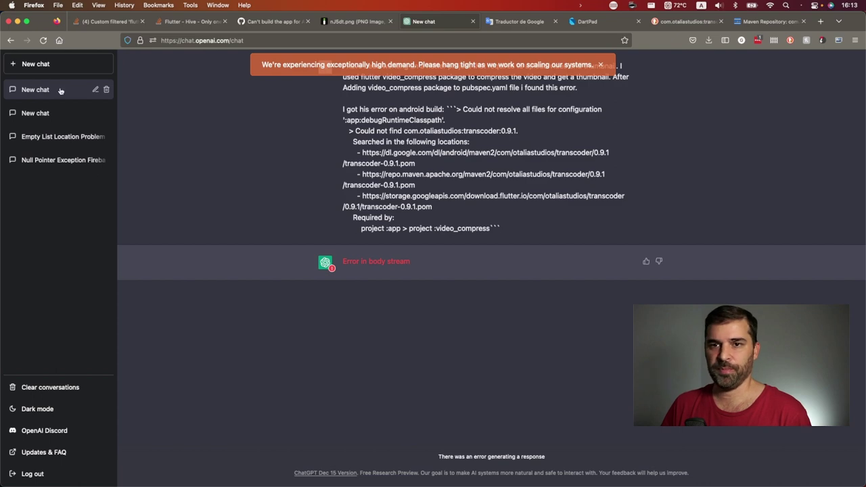
Start a new ChatGPT chat and paste the Stack Overflow question's description and code.
click(60, 94)
key(super+v)
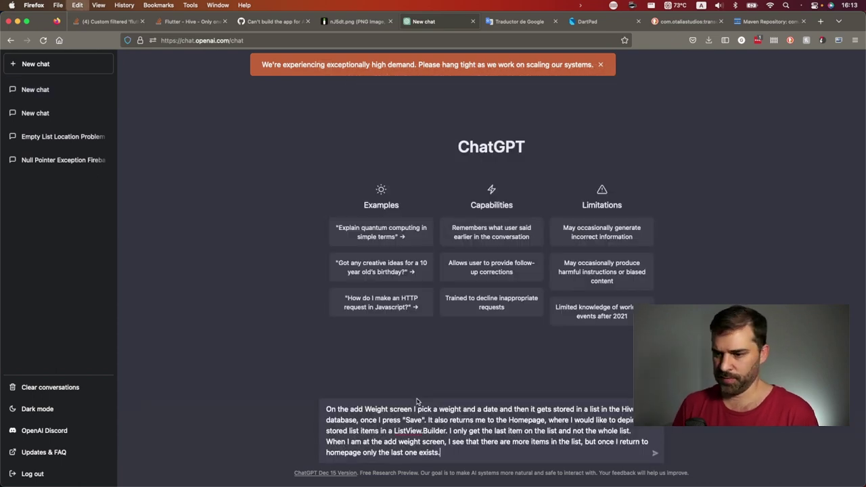
key(shift+Return)
key(shift+Return)
click(189, 21)
click(423, 21)
text(and)
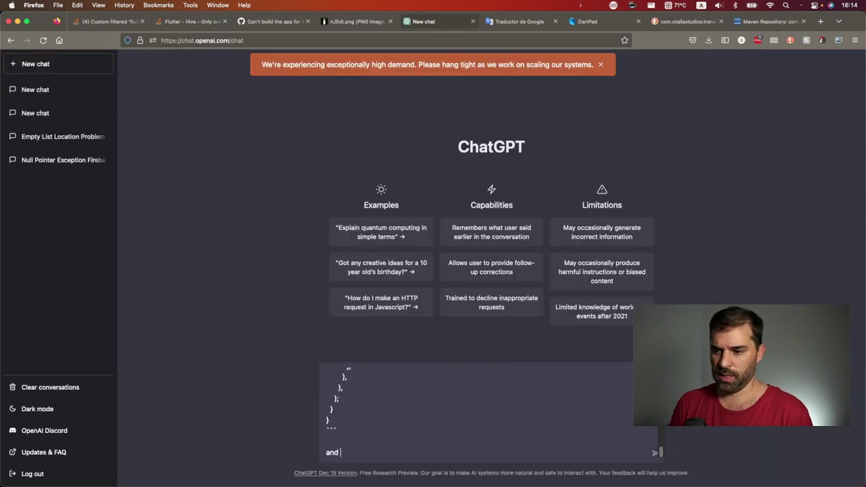
key(ctrl+Tab)
key(ctrl+Tab)
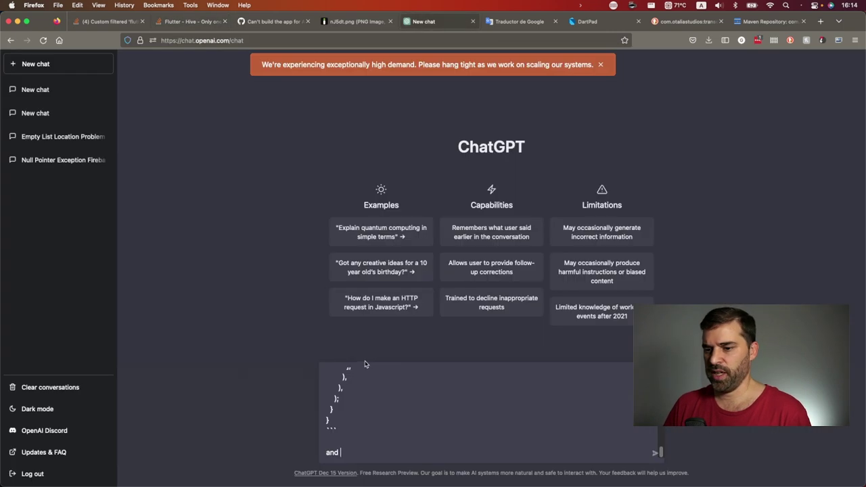
key(BackSpace)
key(BackSpace)
key(BackSpace)
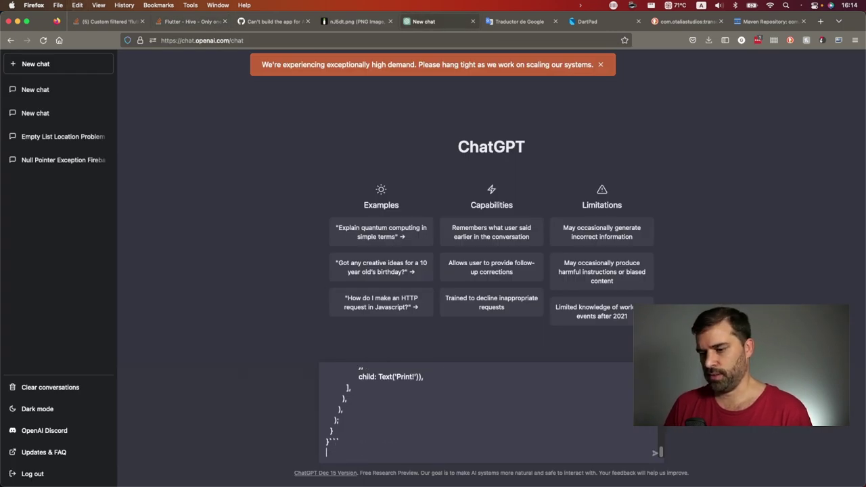
Ask why the home page isn't updated after closing the addweight screen and send.
key(ctrl+Tab)
scroll(175, 354, down, 5)
key(super+Tab)
click(426, 21)
text(anay hint why)
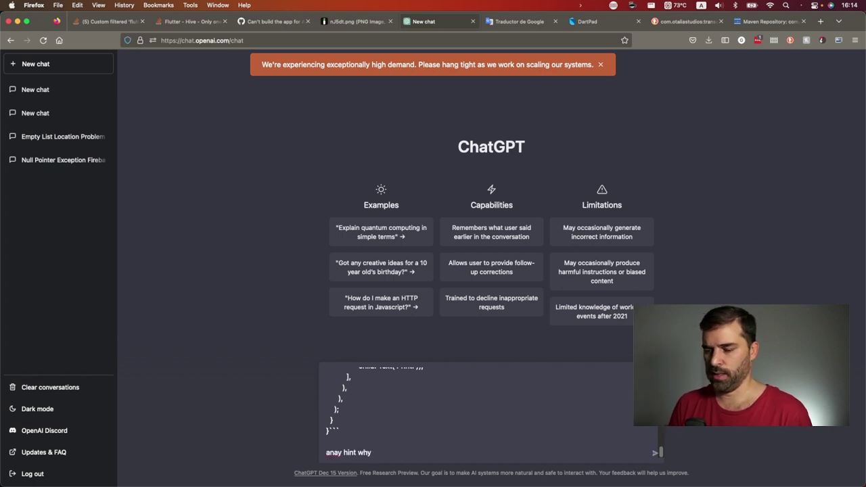
text( the home is not update)
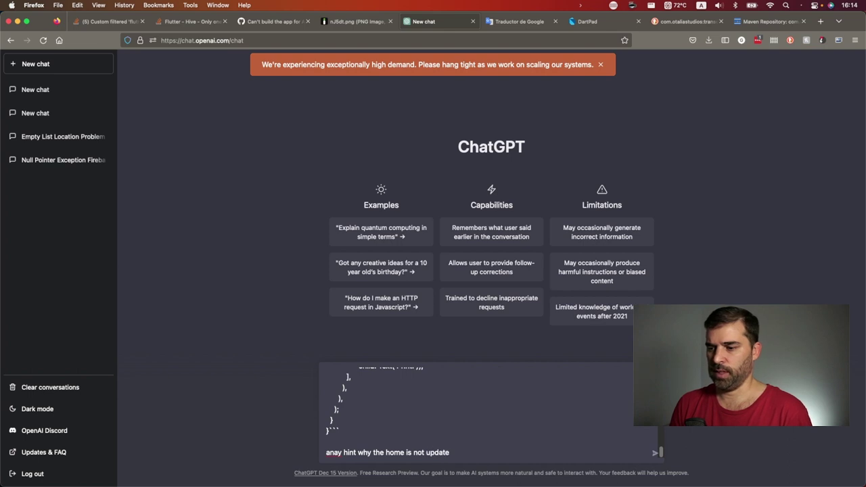
text(d after close the addweig)
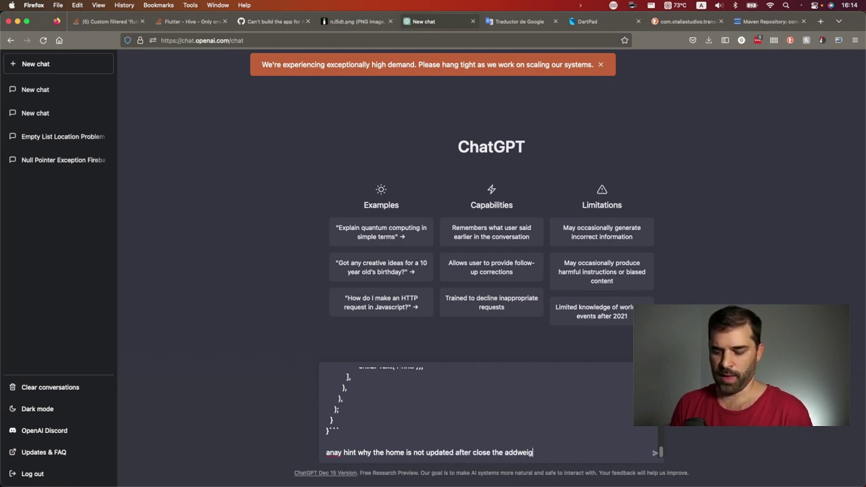
text(ht screen?)
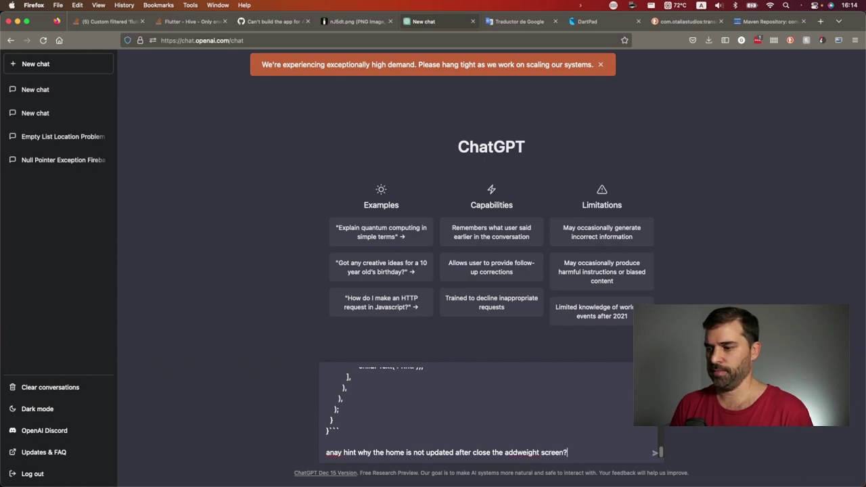
key(Return)
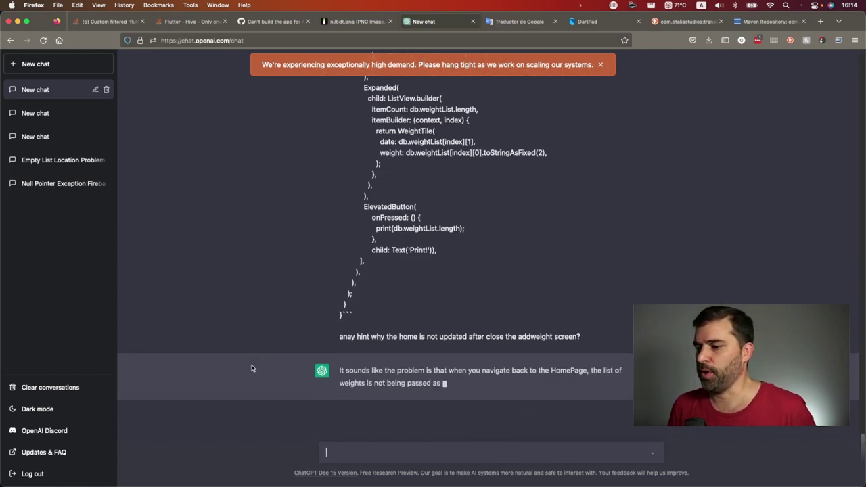
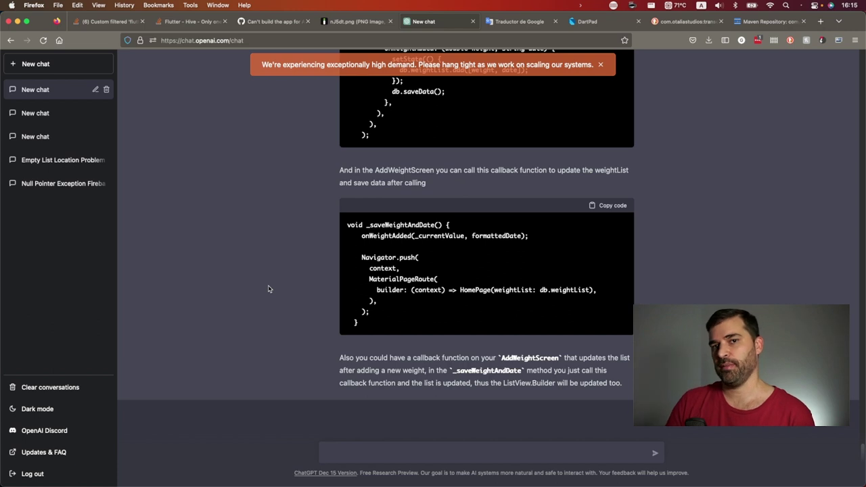
Compare ChatGPT's weightList and onWeightAdded callback fix against the Stack Overflow 'Flutter - Hive' question.
scroll(268, 289, up, 3)
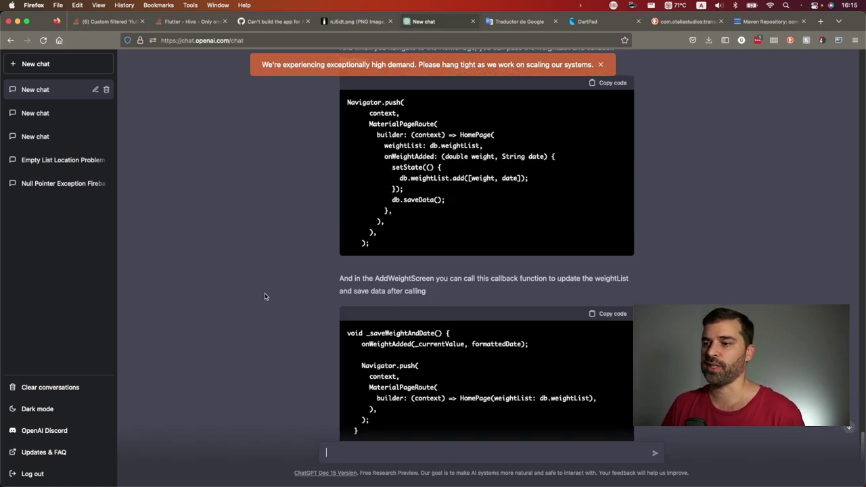
scroll(271, 292, up, 2)
scroll(341, 263, up, 2)
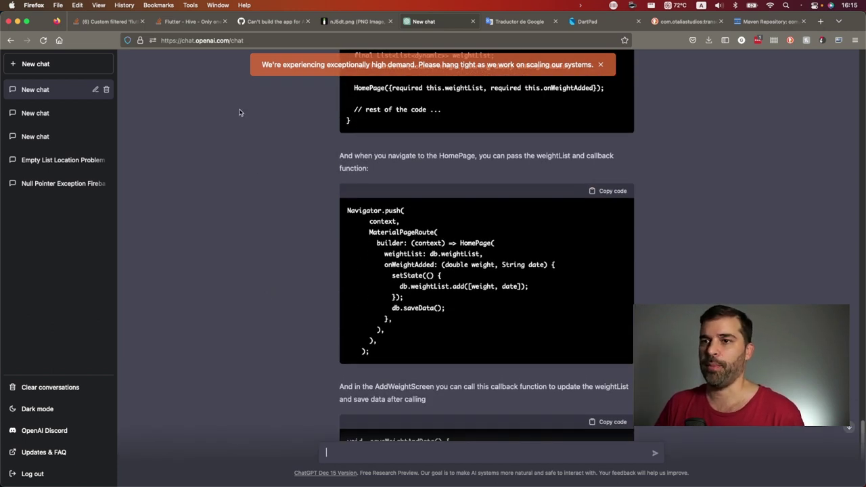
click(271, 24)
key(ctrl+shift+Tab)
scroll(233, 240, up, 5)
key(ctrl+Tab)
key(ctrl+Tab)
key(ctrl+Tab)
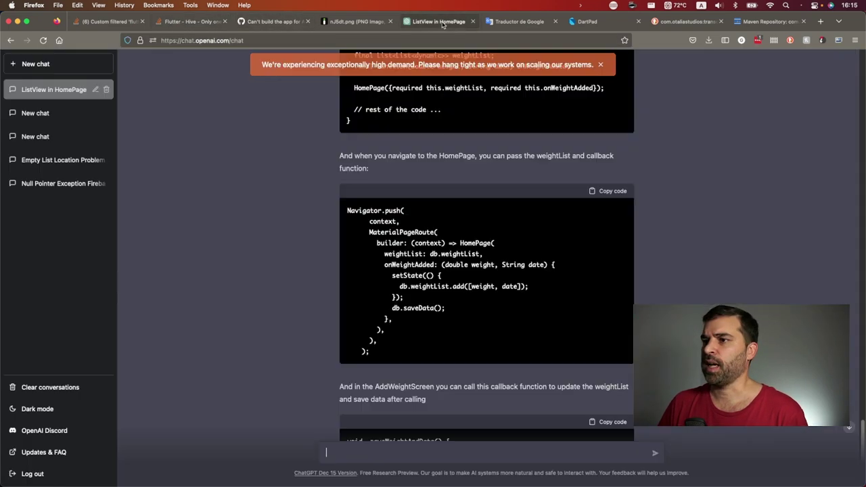
scroll(261, 347, up, 5)
scroll(264, 345, up, 3)
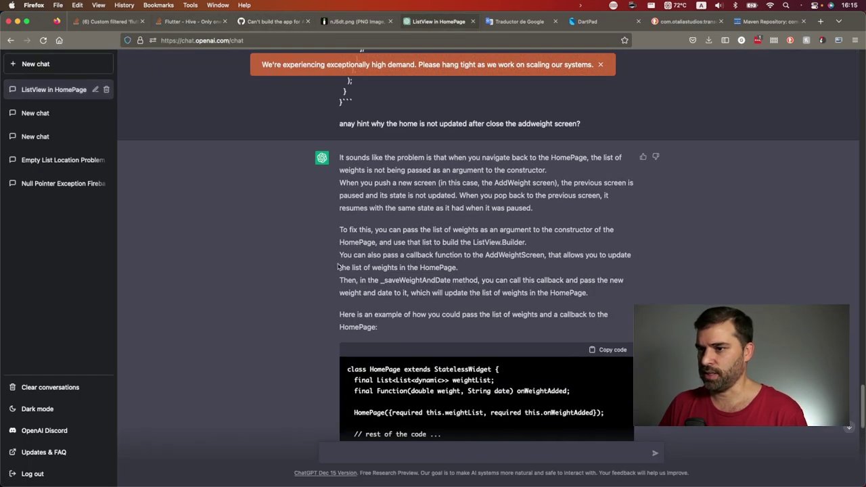
key(ctrl+shift+Tab)
key(ctrl+shift+Tab)
key(ctrl+shift+Tab)
scroll(203, 345, down, 3)
scroll(192, 352, down, 6)
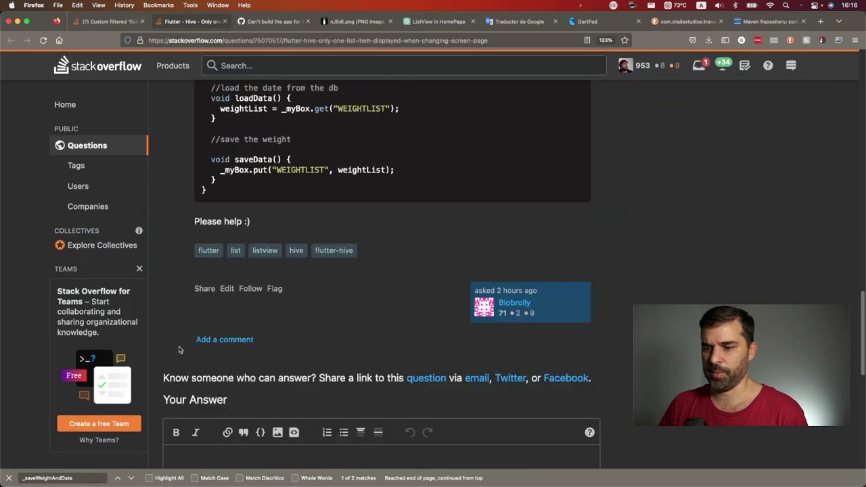
Paste ChatGPT's opening sentence into the answer and edit it to end 'the widget is not re-build.'.
click(226, 374)
text(It sounds like the problem is that when you navigate back to the HomePage, the list of weights is not being passed as an argument to the constructor.)
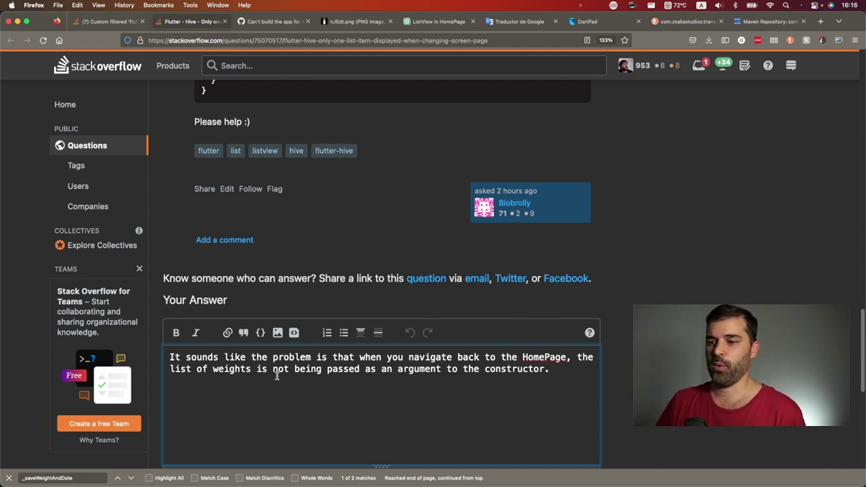
double_click(327, 370)
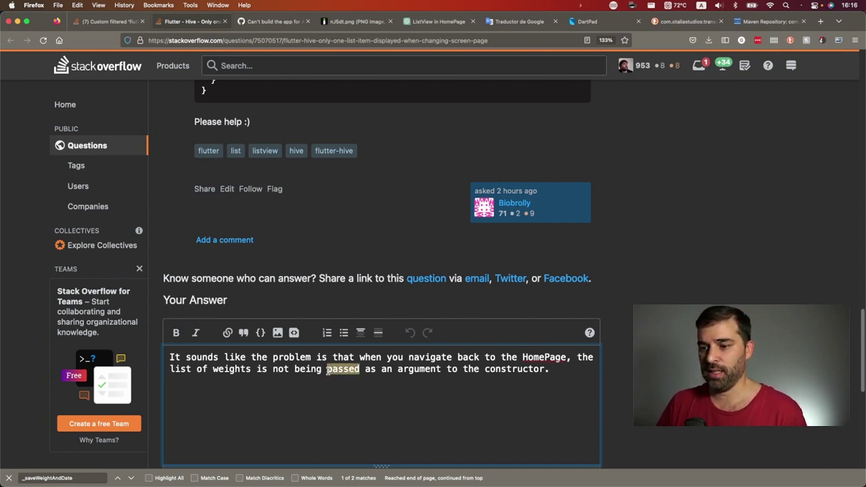
text(updated)
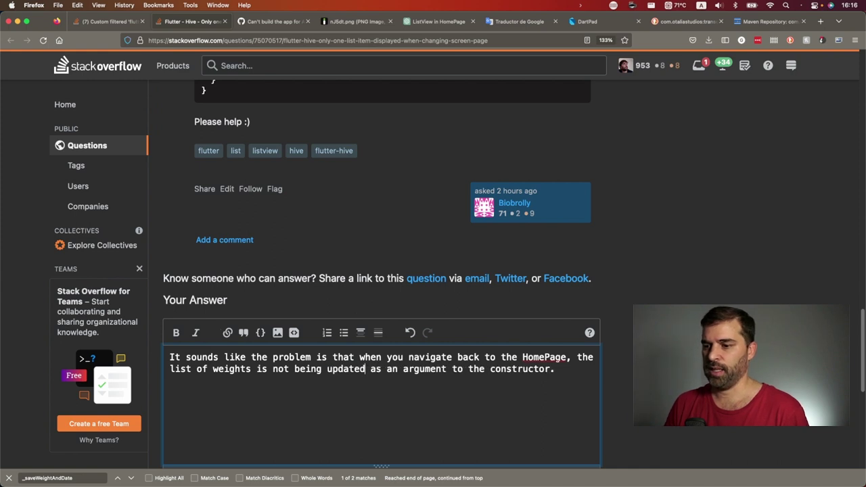
key(shift+super+Right)
key(shift+Left)
key(BackSpace)
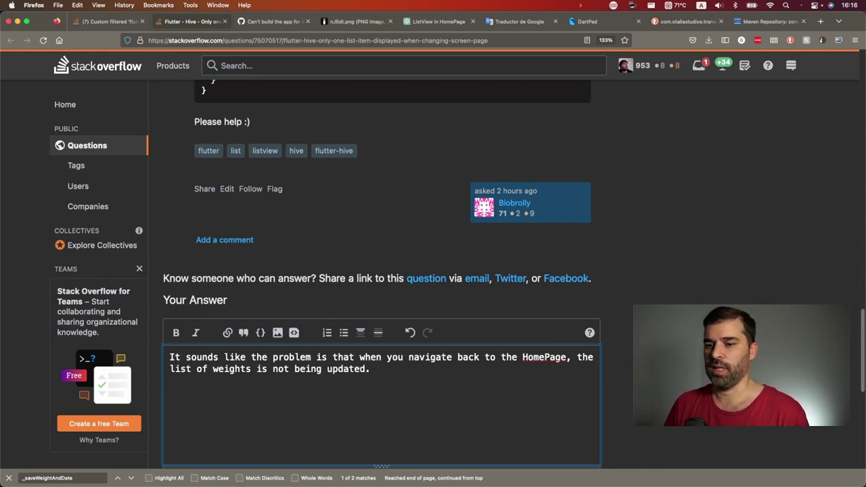
key(shift+super+Left)
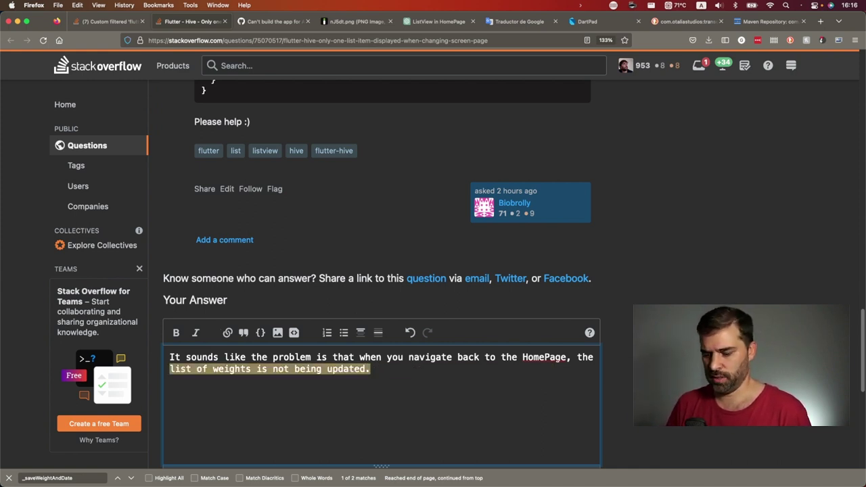
text(widget is not)
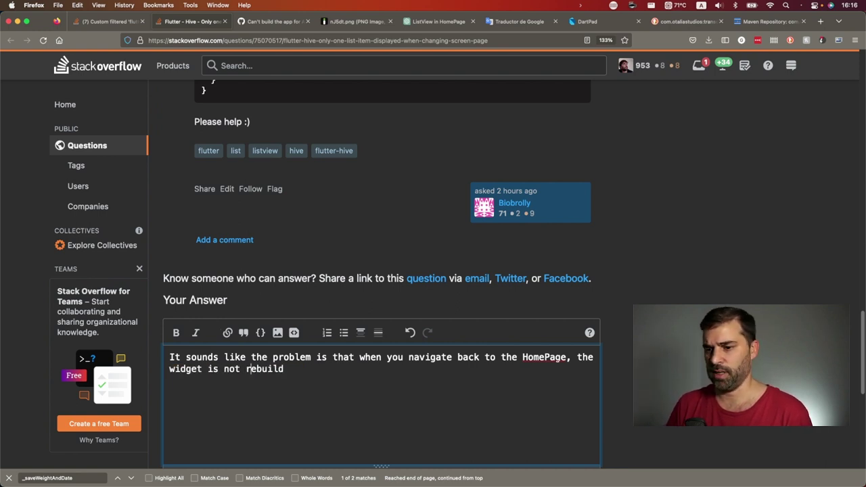
click(257, 368)
text(-)
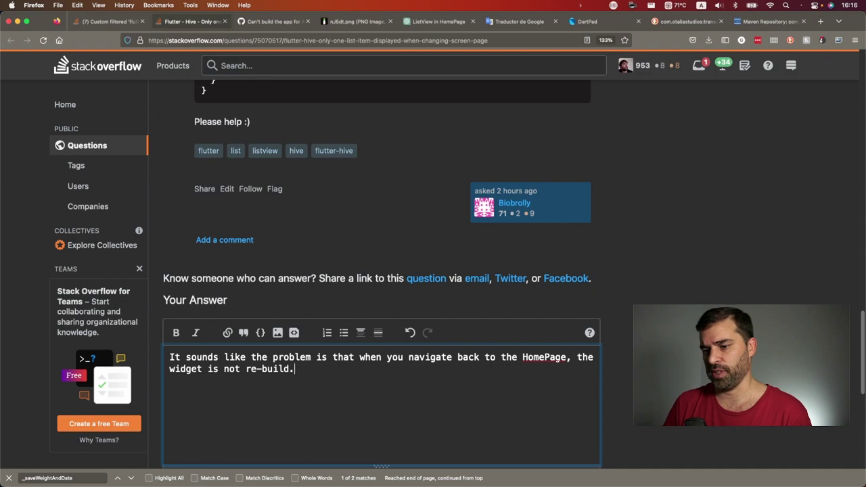
Recheck the ChatGPT reply, then add 'To fix that,' on a new line of the answer.
key(ctrl+Tab)
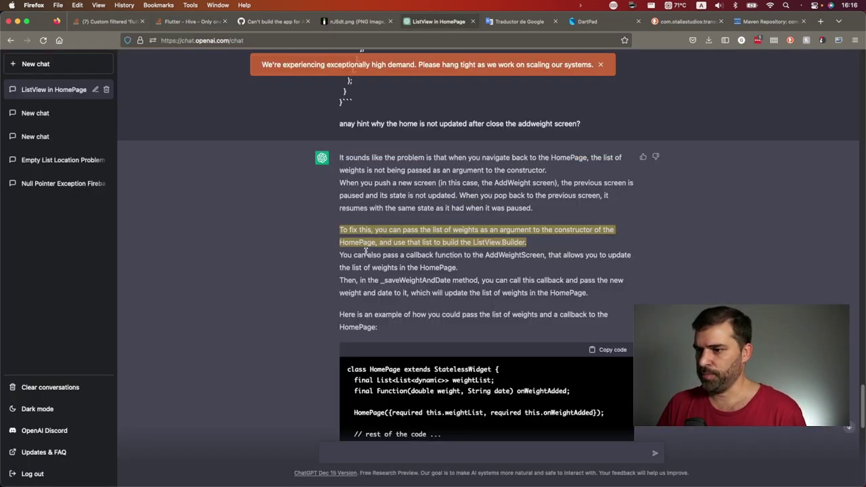
key(ctrl+Tab)
scroll(326, 261, up, 10)
scroll(326, 262, up, 5)
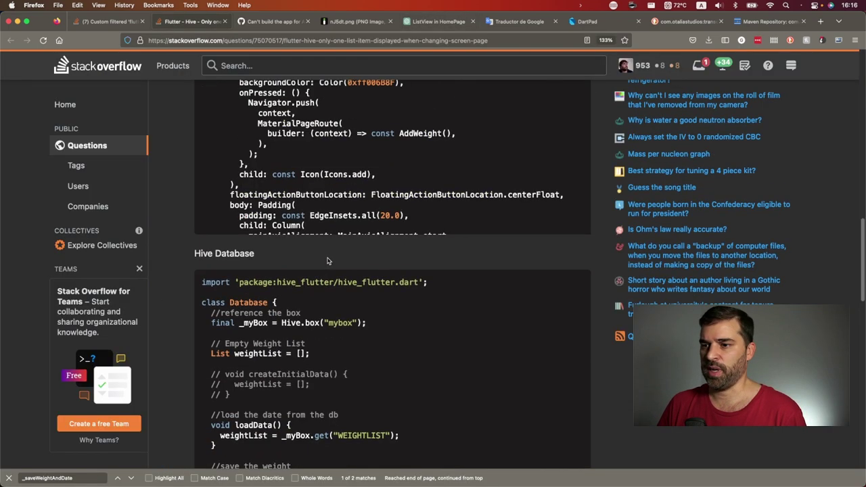
scroll(324, 261, up, 2)
text(To fix that)
key(BackSpace)
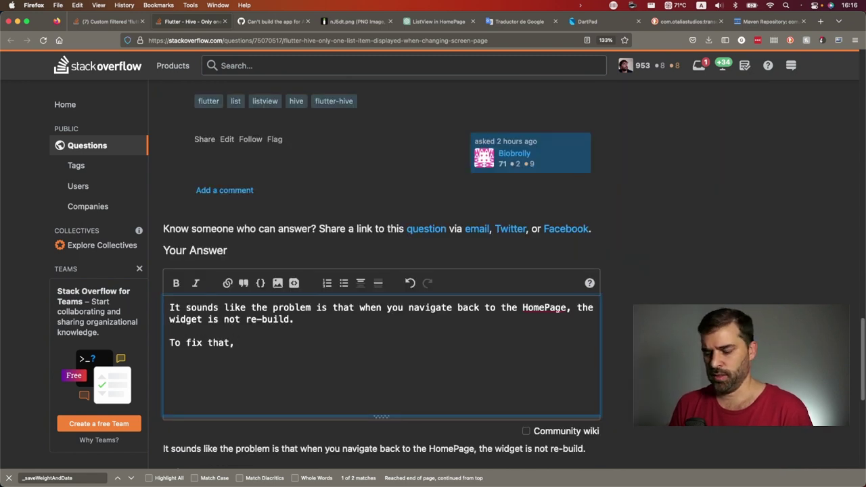
Continue with 'you should call setState when AddWeight is closed. To do that you can do something like:'.
text(should call setState after the)
scroll(269, 232, down, 3)
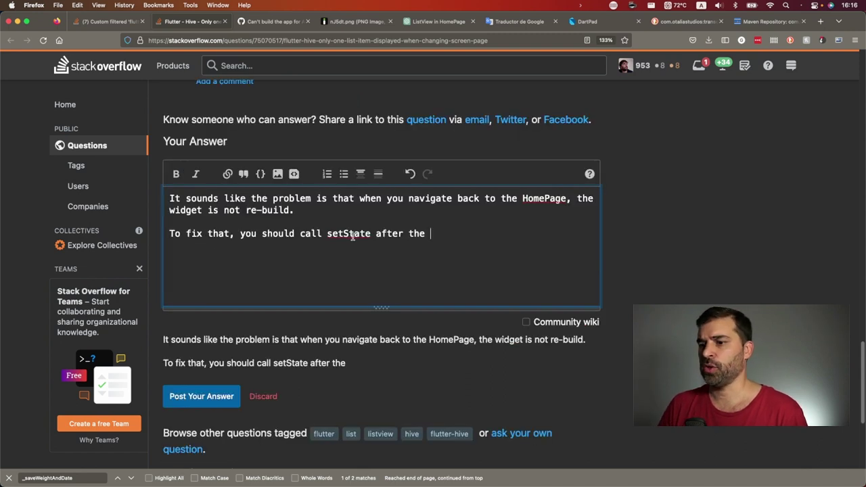
drag(377, 234, 425, 234)
text(when Ad)
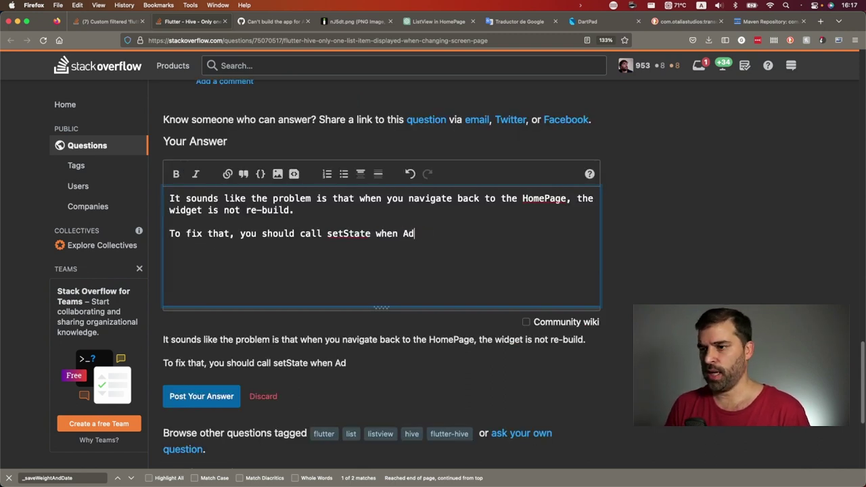
text(dWeir)
key(BackSpace)
text(ght is closed)
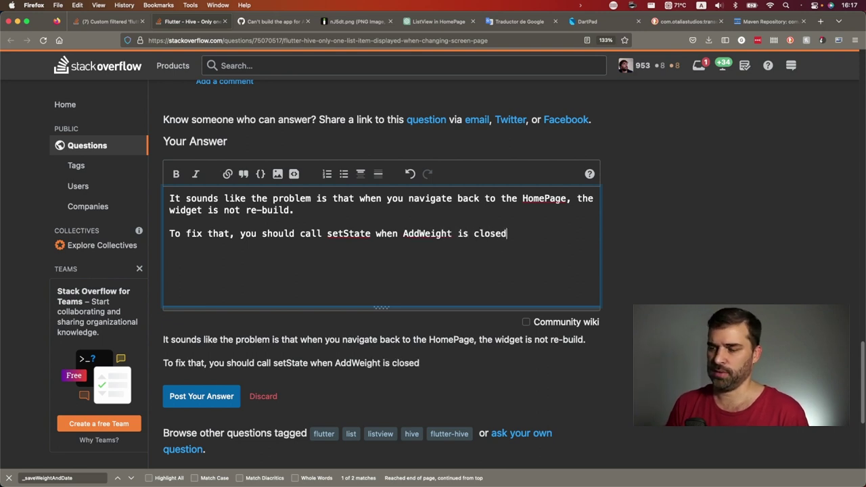
text(;)
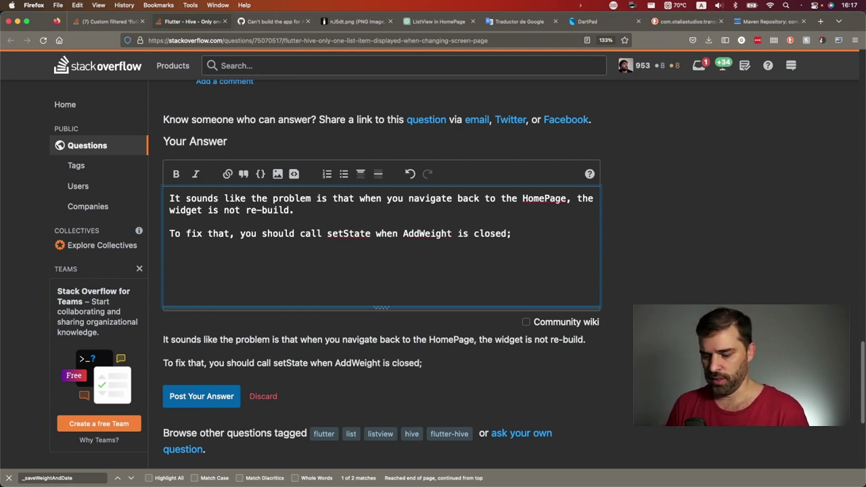
key(BackSpace)
text(. To do)
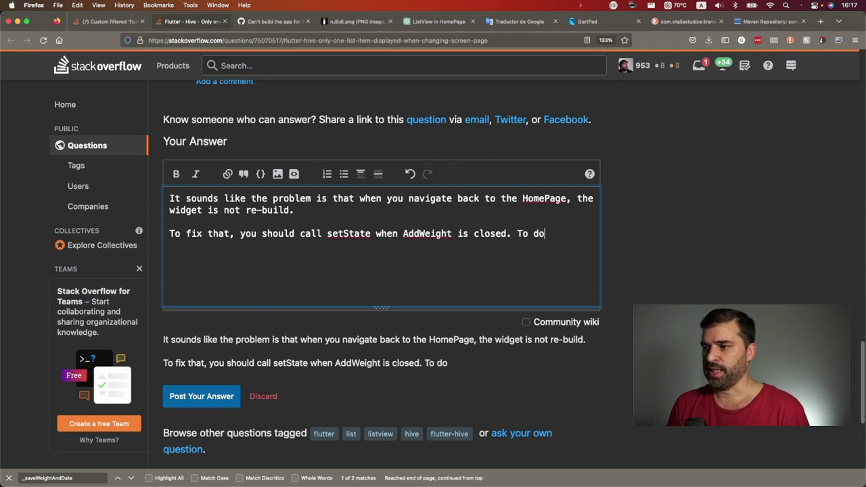
text( that you ca)
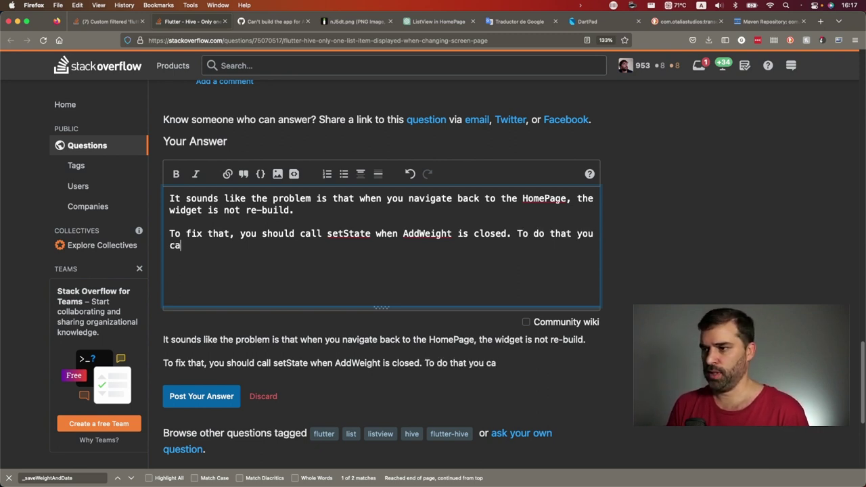
text(o something like:)
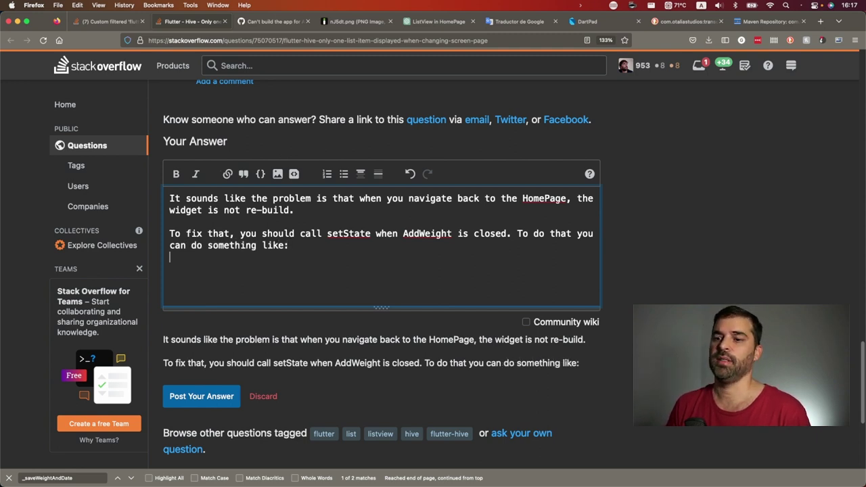
key(Return)
key(Return)
Paste the Dart snippet in a ``` code block, making onPressed async and awaiting Navigator.push.
text(```)
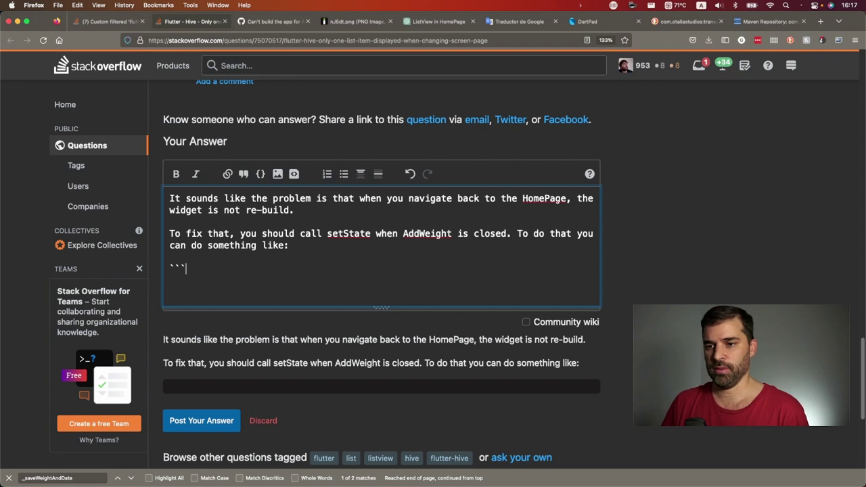
text(onPressed: () {           Navigator.push(             context,             MaterialPageRoute(               builder: (context) => const AddWeight(),             ),           );         },)
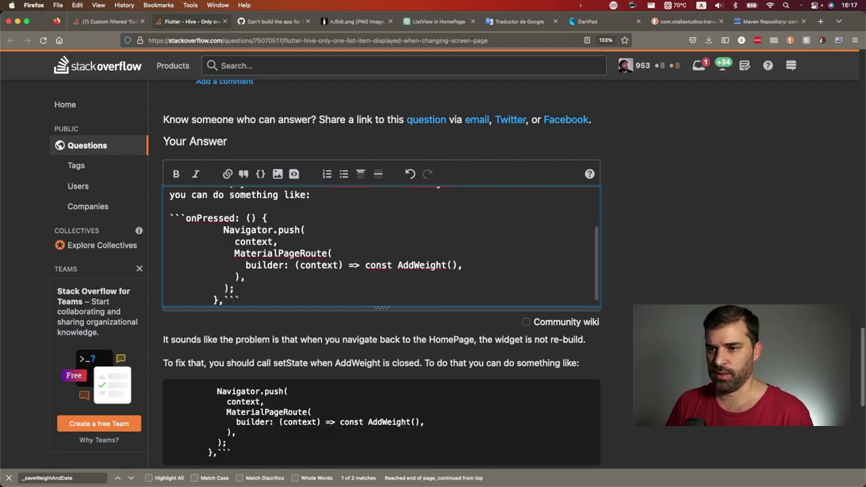
text(async)
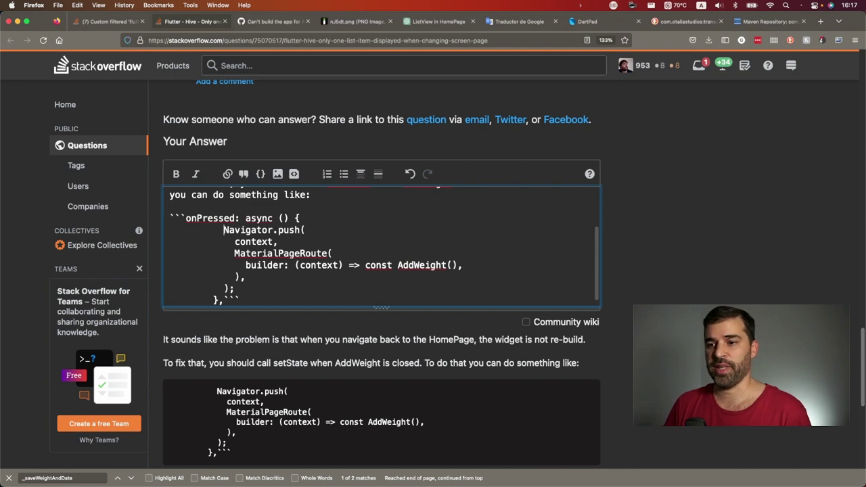
key(alt+shift+Left)
text(await)
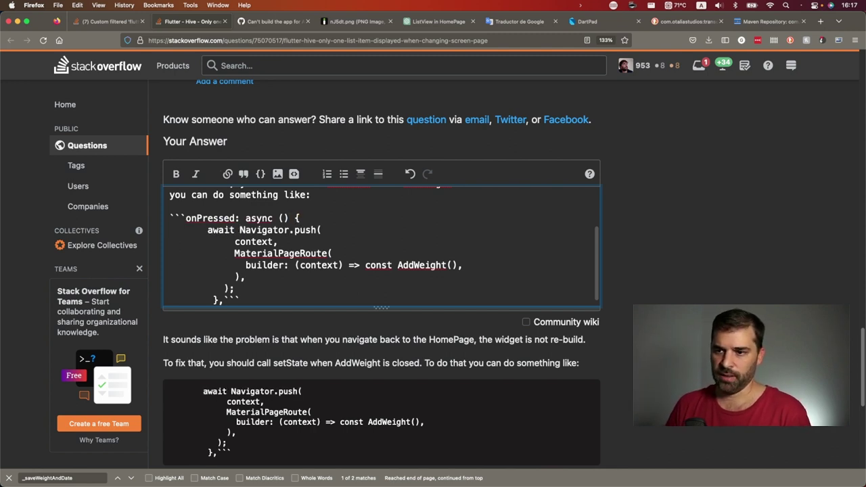
scroll(334, 183, down, 3)
scroll(278, 213, up, 2)
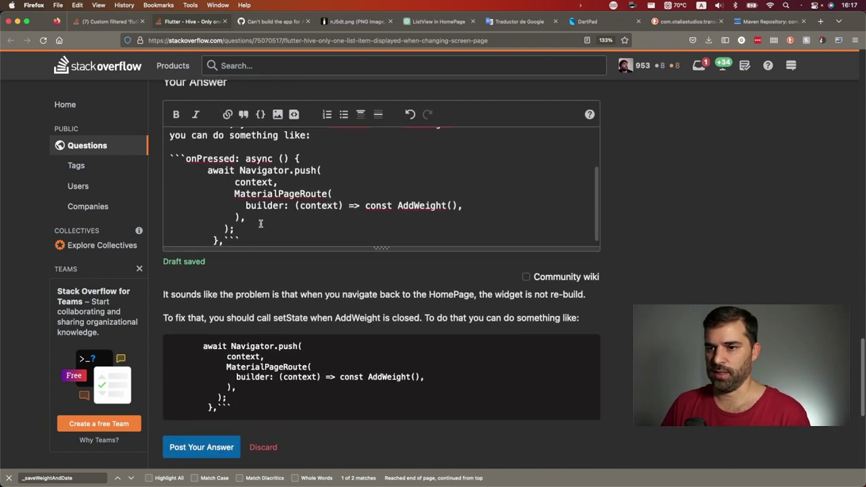
Fix the backtick fence and add setState({}); after the Navigator.push call.
text(`)
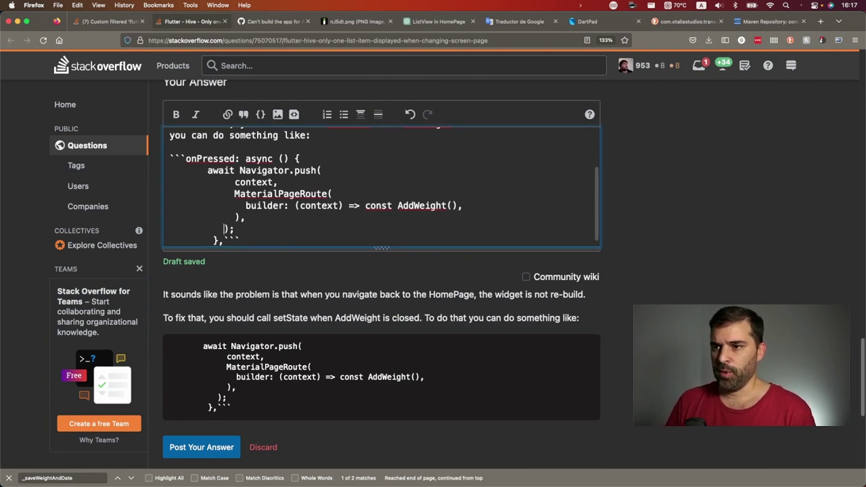
key(BackSpace)
key(BackSpace)
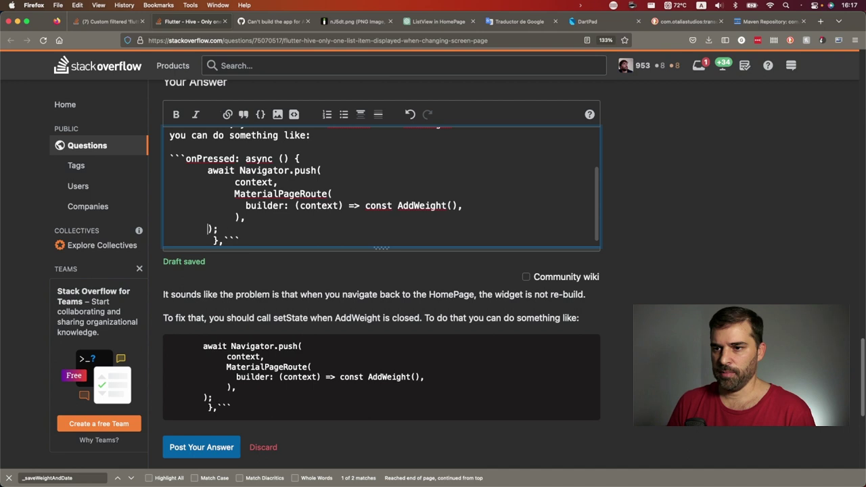
key(Return)
text(setStte({});)
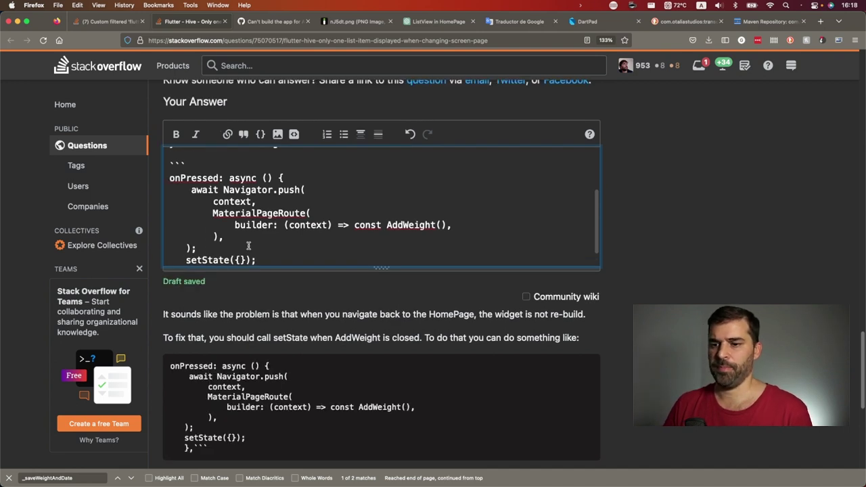
scroll(257, 325, down, 2)
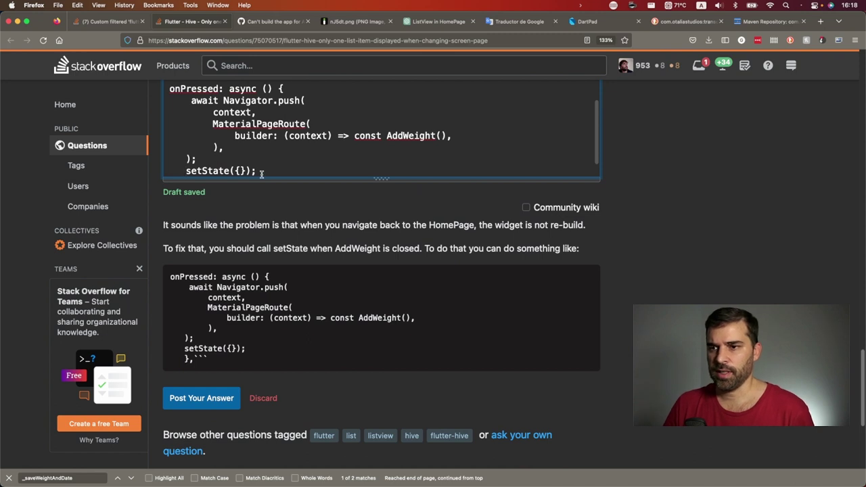
key(Down)
key(Down)
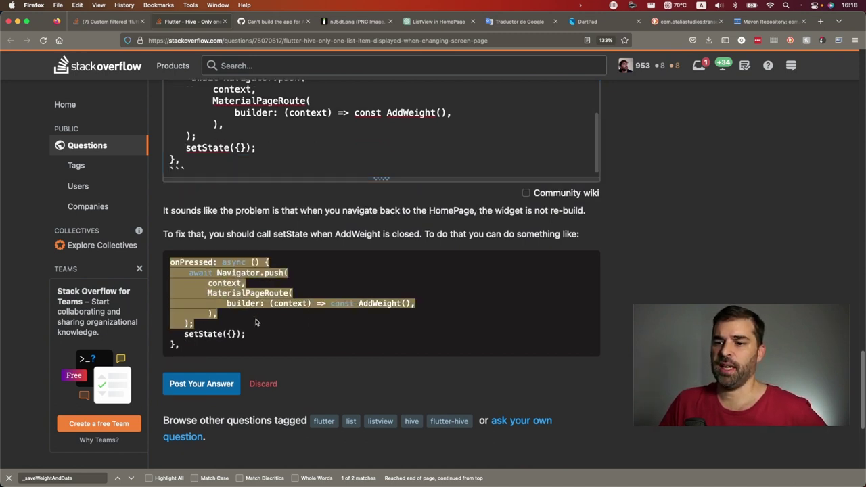
Search 'Navigator.push flutter' in a new tab and check its Future return type in the Flutter docs.
drag(189, 271, 195, 324)
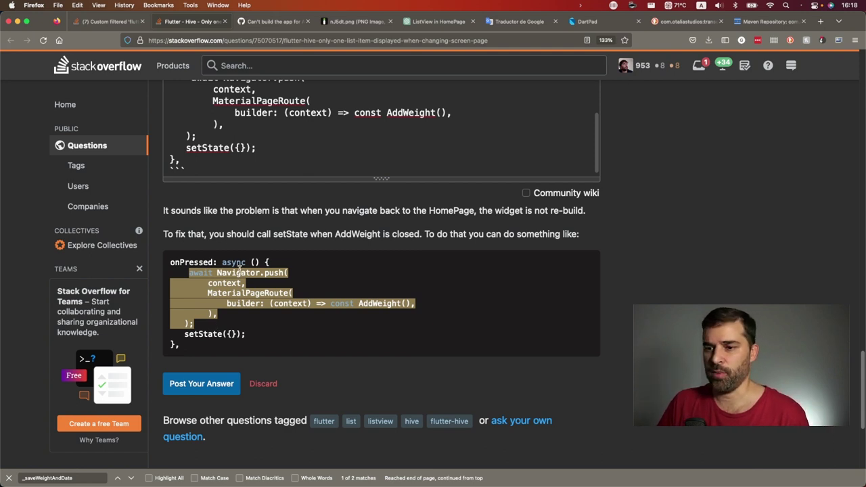
drag(216, 272, 283, 273)
key(super+c)
key(super+t)
key(super+v)
key(Return)
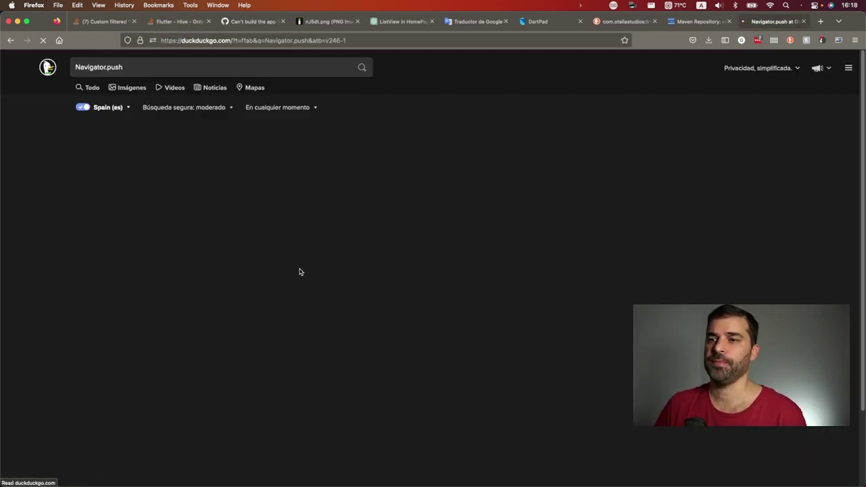
click(203, 67)
text(flutter)
key(Return)
click(172, 143)
drag(122, 141, 171, 137)
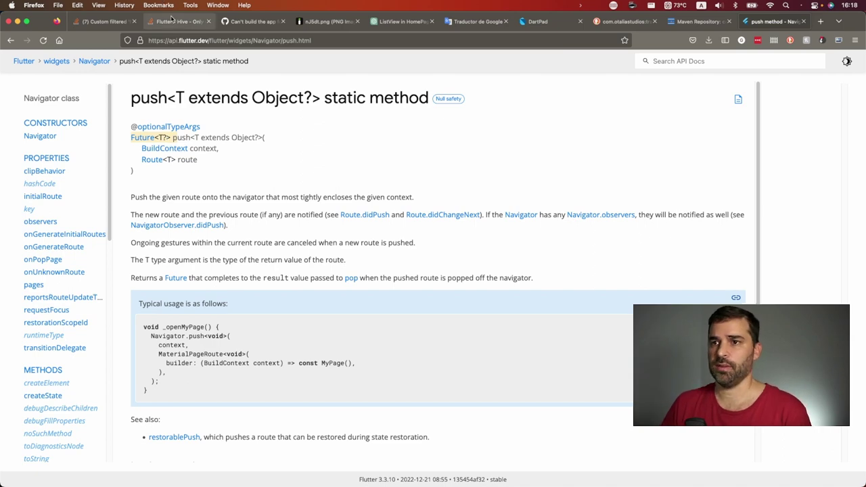
Post the answer on the Hive question, then go back to the Firebase null-check question.
click(254, 21)
click(179, 21)
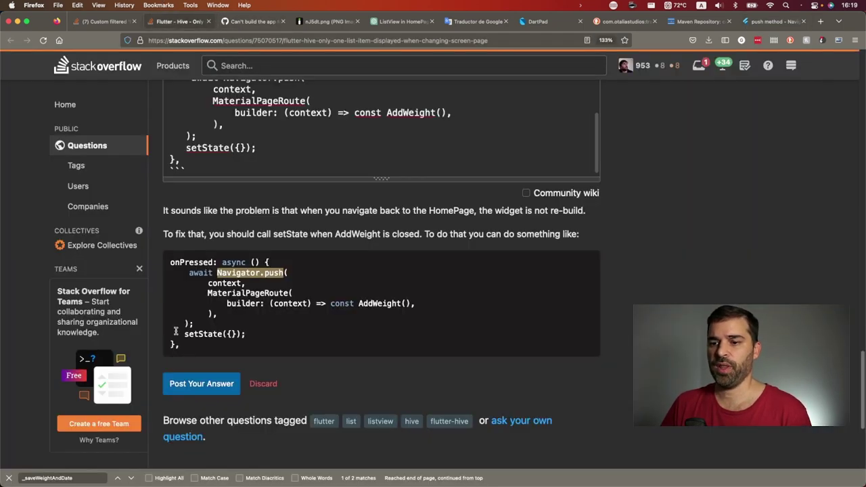
drag(184, 334, 286, 340)
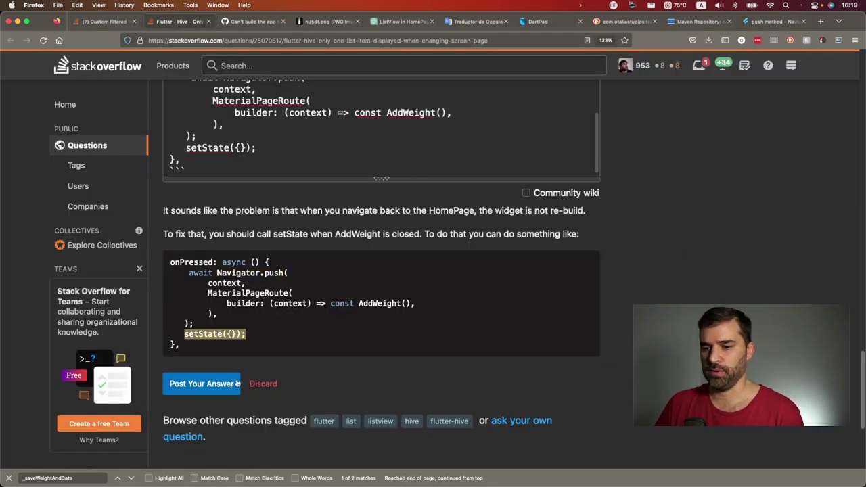
click(237, 383)
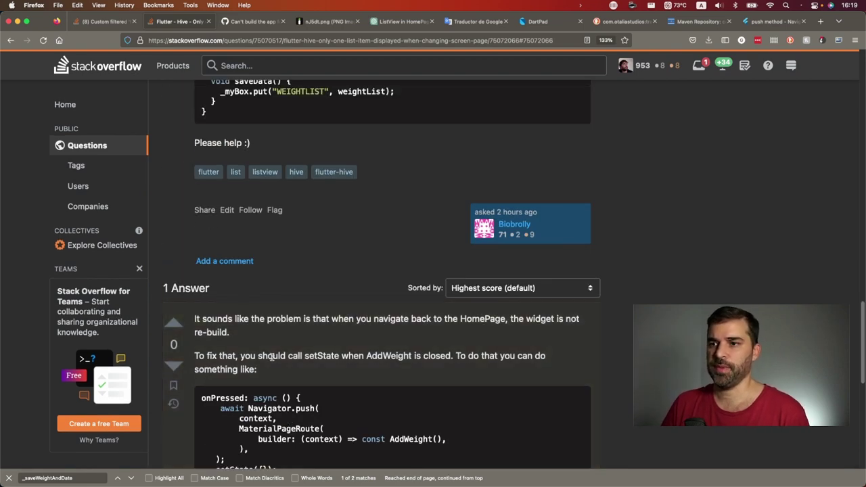
scroll(271, 357, down, 10)
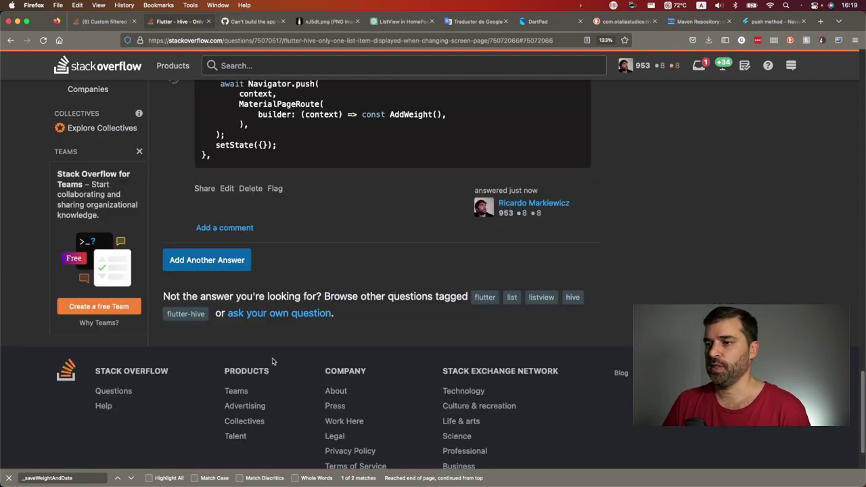
scroll(272, 361, up, 4)
key(super+Left)
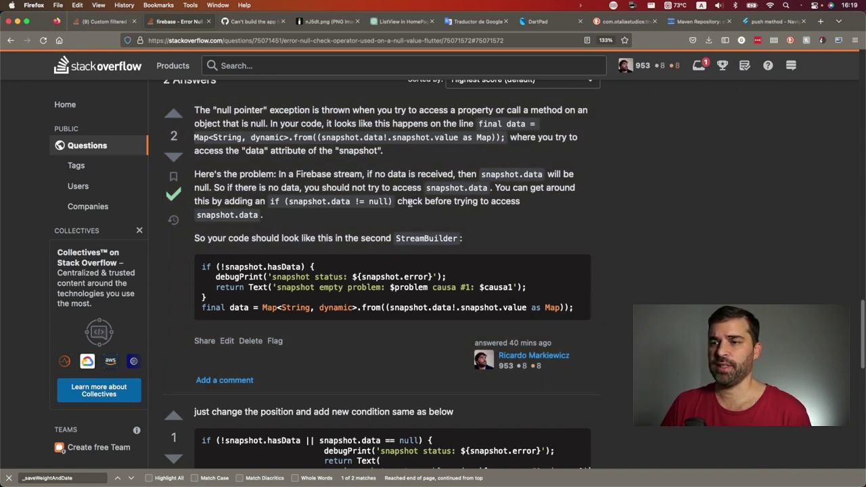
scroll(517, 233, down, 1)
scroll(518, 232, up, 1)
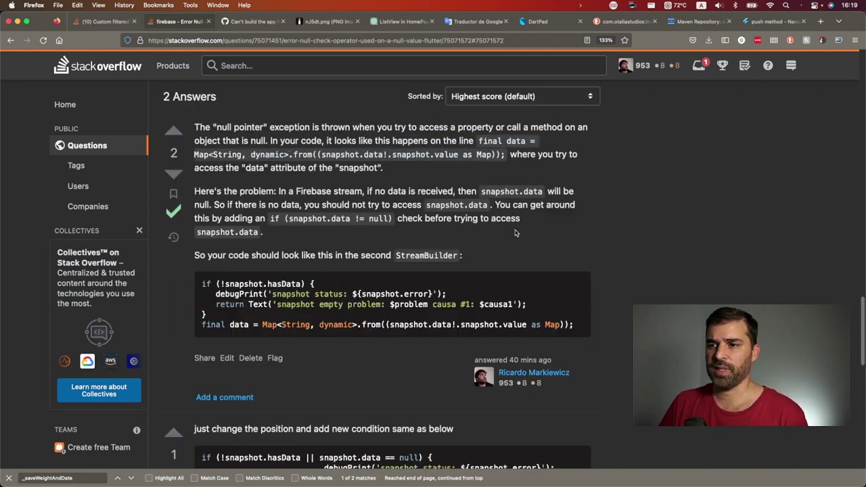
scroll(500, 248, up, 4)
scroll(477, 255, down, 2)
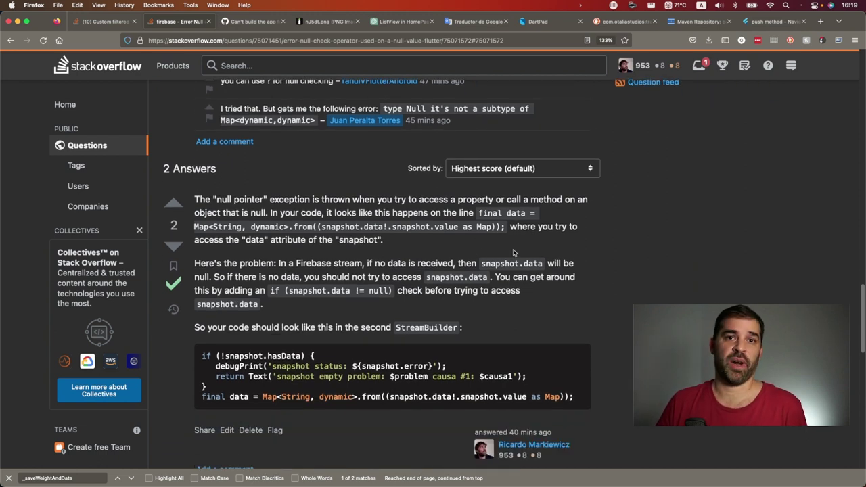
scroll(154, 203, down, 1)
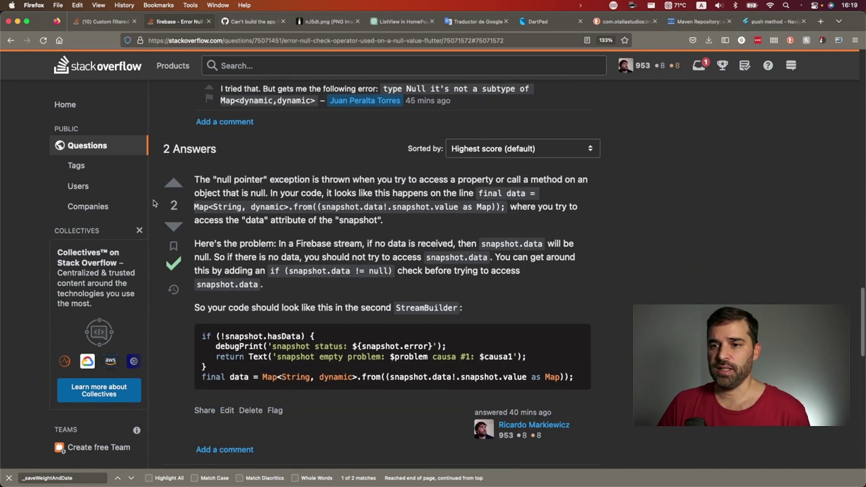
scroll(277, 208, down, 1)
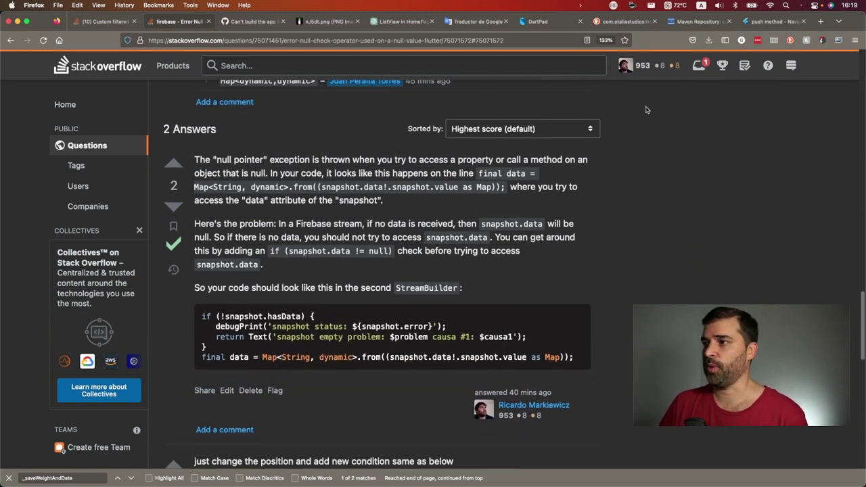
click(722, 67)
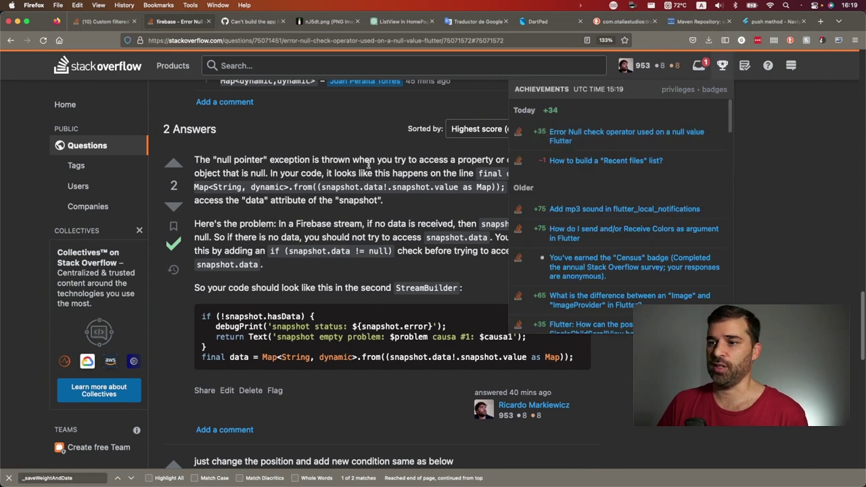
click(320, 171)
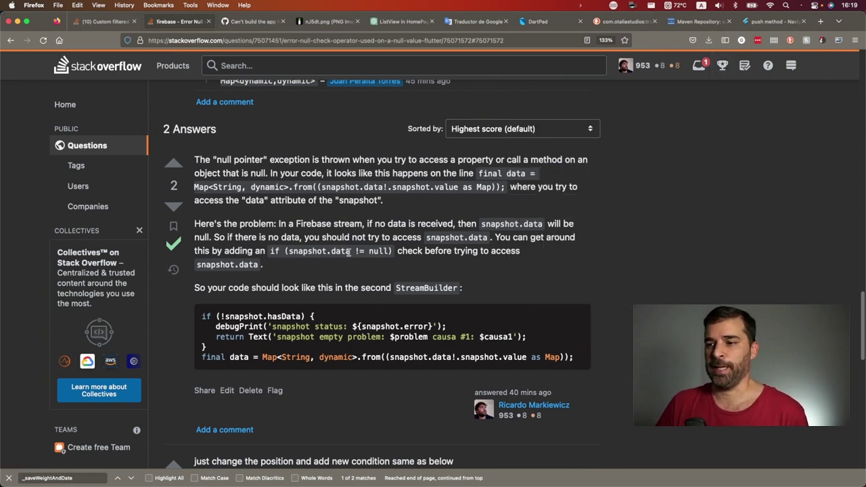
scroll(359, 249, up, 10)
scroll(364, 251, up, 10)
scroll(363, 251, up, 5)
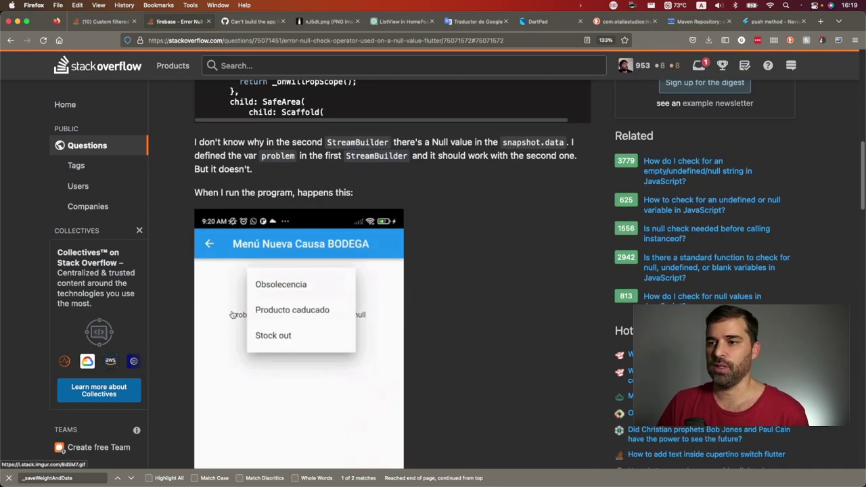